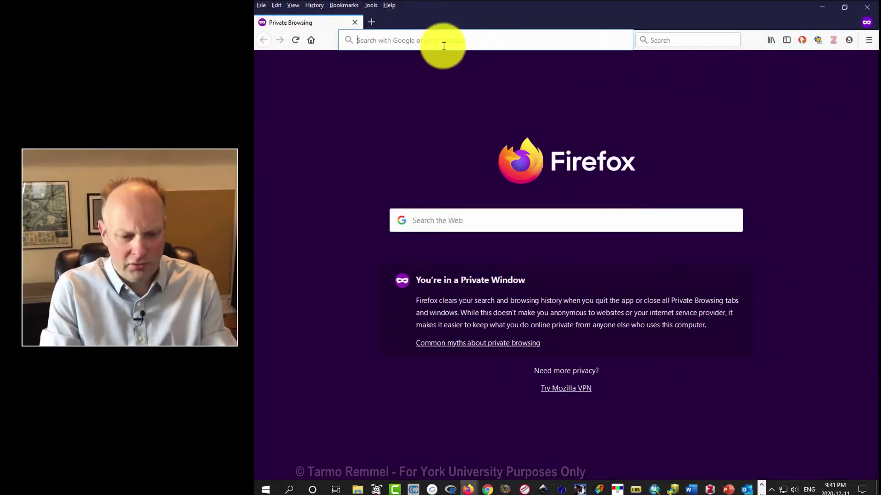
# Step: Search Google for 'google maps' in Firefox and open the Google Maps site
pyautogui.click(443, 45)
pyautogui.write('google')
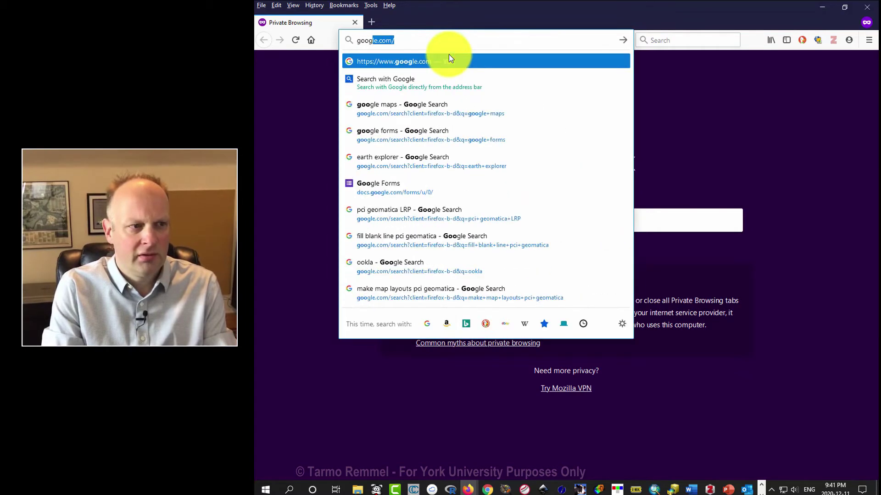
pyautogui.write(' maps')
pyautogui.press('Return')
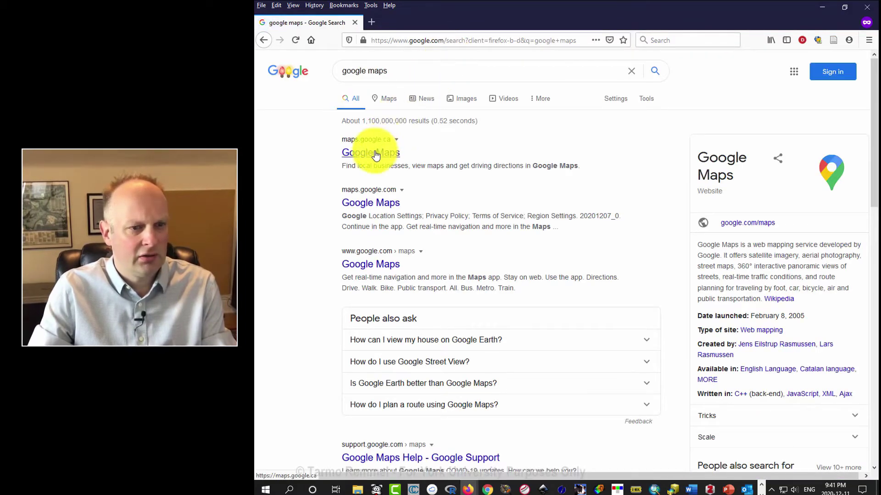
pyautogui.click(375, 155)
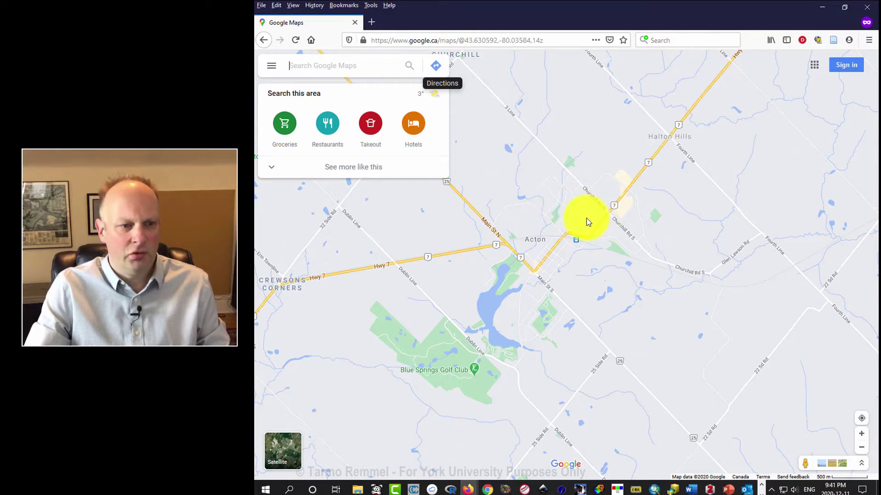
# Step: Zoom into central Acton and switch the map to satellite imagery
pyautogui.scroll(5, 586, 218)
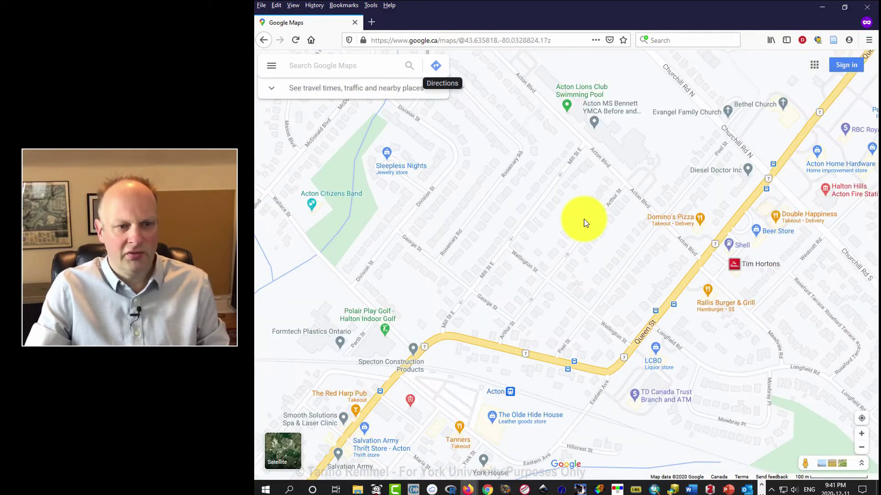
pyautogui.moveTo(698, 222)
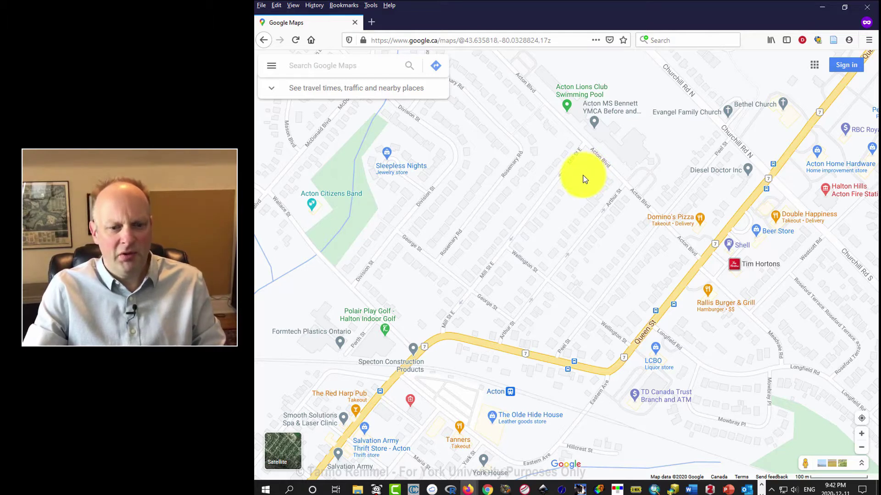
pyautogui.click(840, 466)
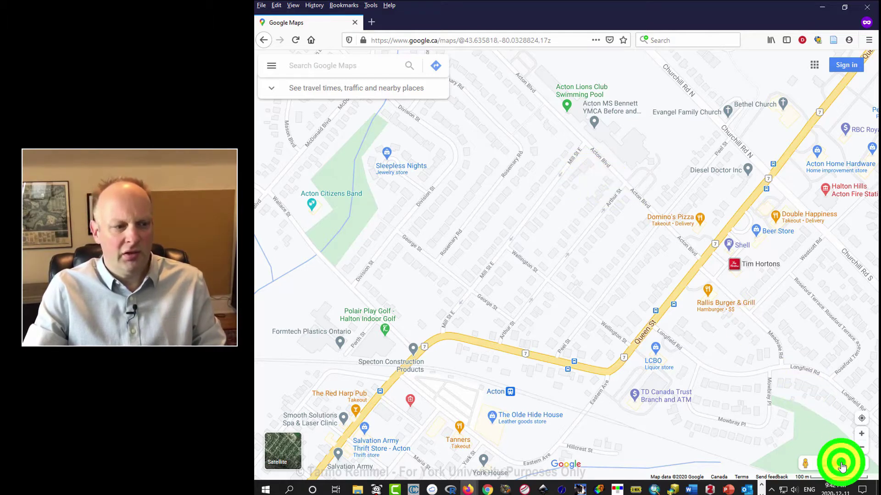
pyautogui.click(281, 444)
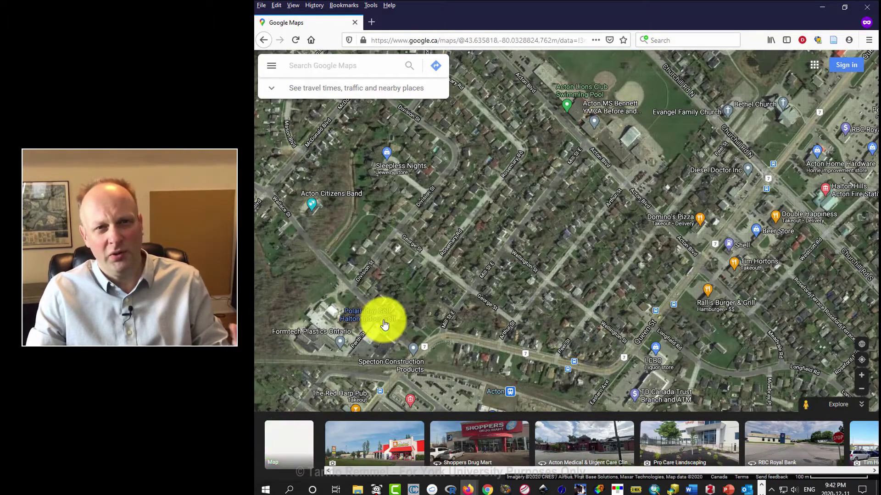
pyautogui.moveTo(384, 323)
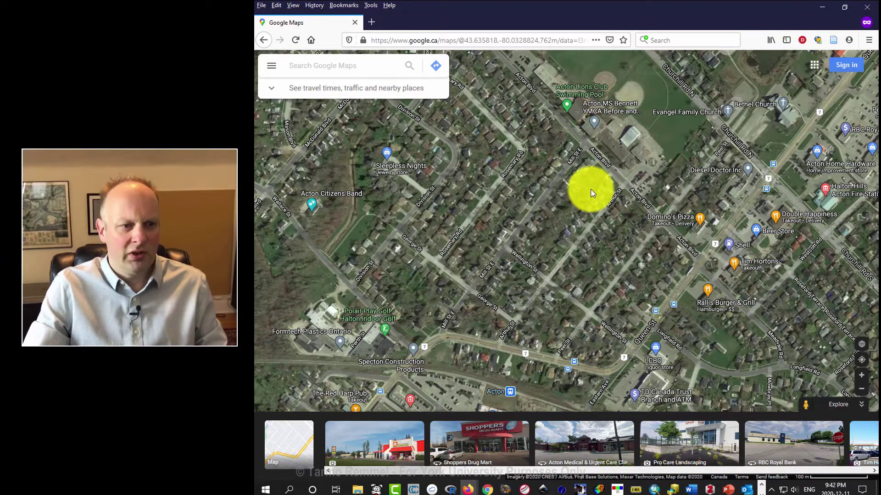
pyautogui.scroll(3, 591, 193)
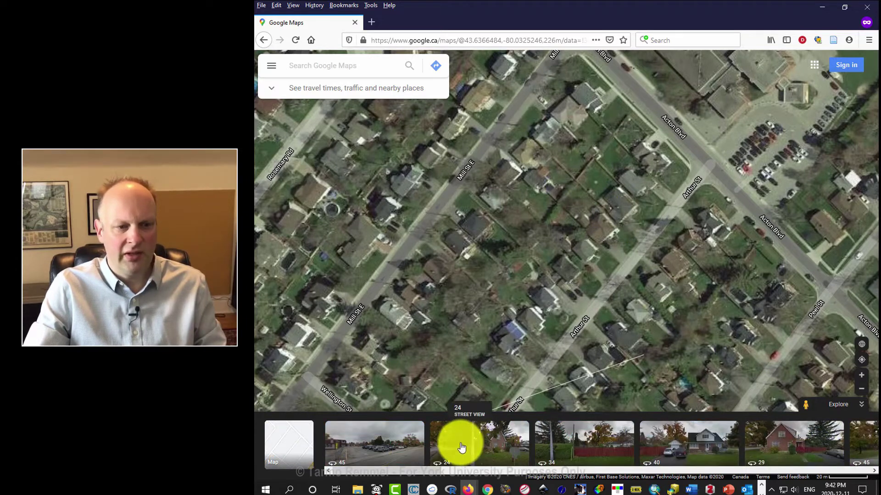
pyautogui.click(802, 404)
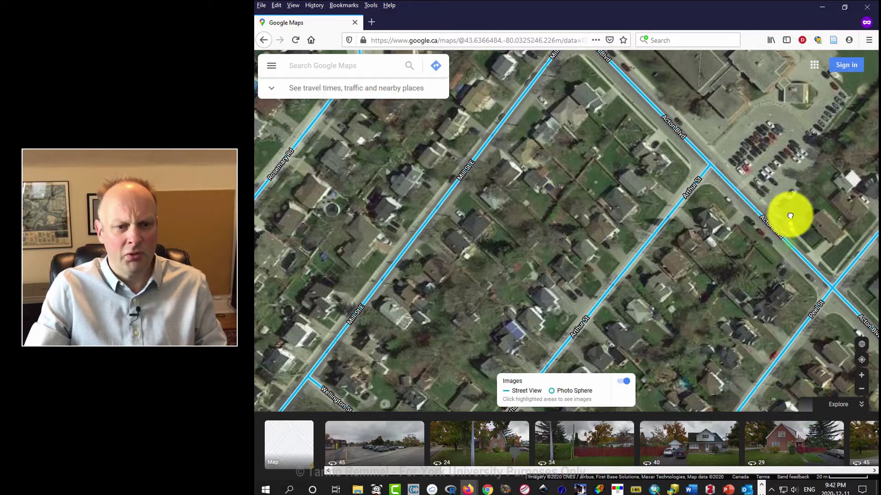
pyautogui.click(783, 228)
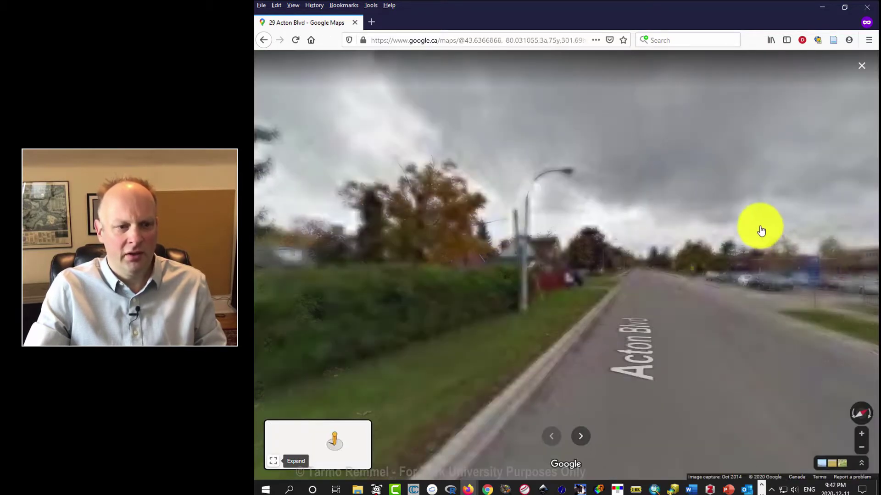
# Step: Look around the Acton Blvd panorama, then exit back to the satellite map
pyautogui.moveTo(753, 219); pyautogui.dragTo(606, 235)
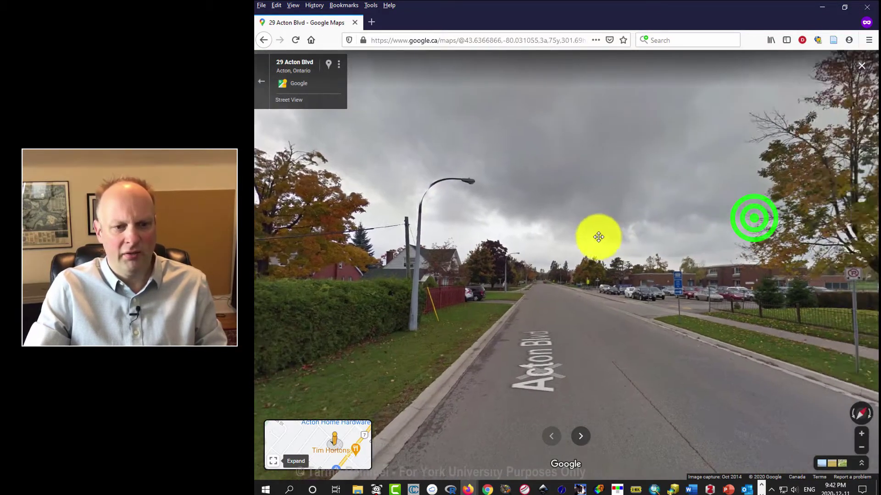
pyautogui.moveTo(743, 238); pyautogui.dragTo(564, 235)
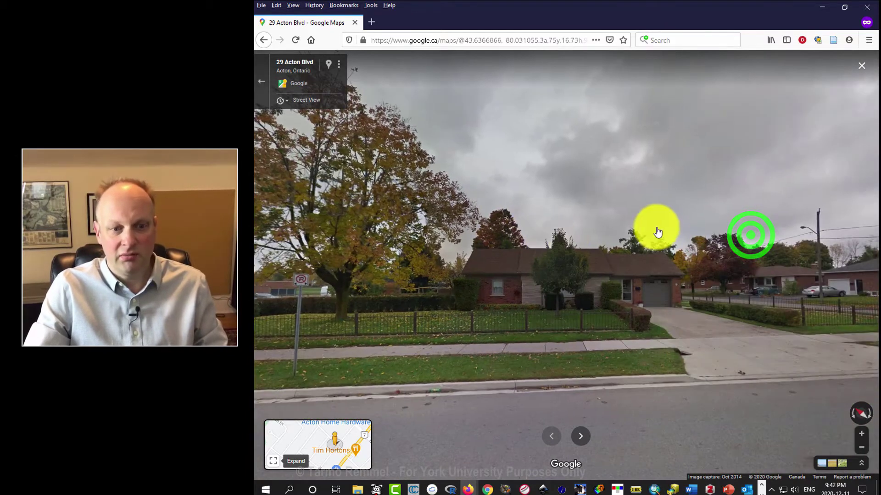
pyautogui.moveTo(709, 226); pyautogui.dragTo(494, 226)
pyautogui.moveTo(760, 206); pyautogui.dragTo(566, 226)
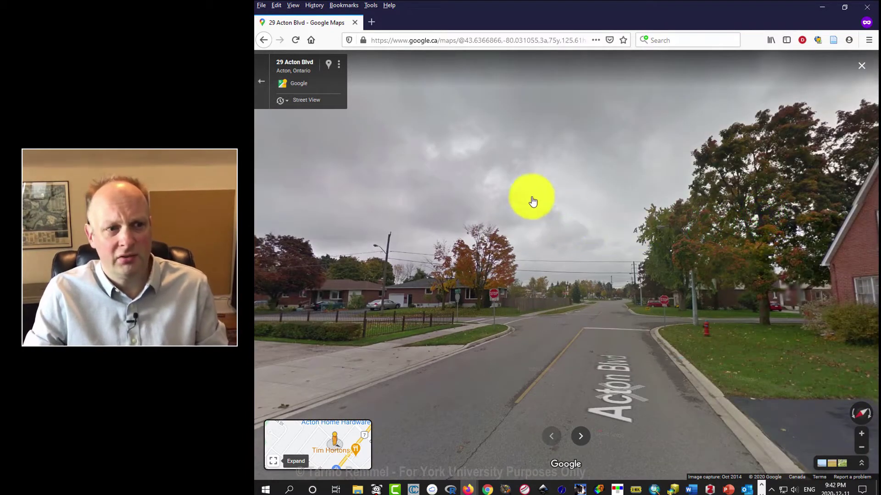
pyautogui.click(261, 81)
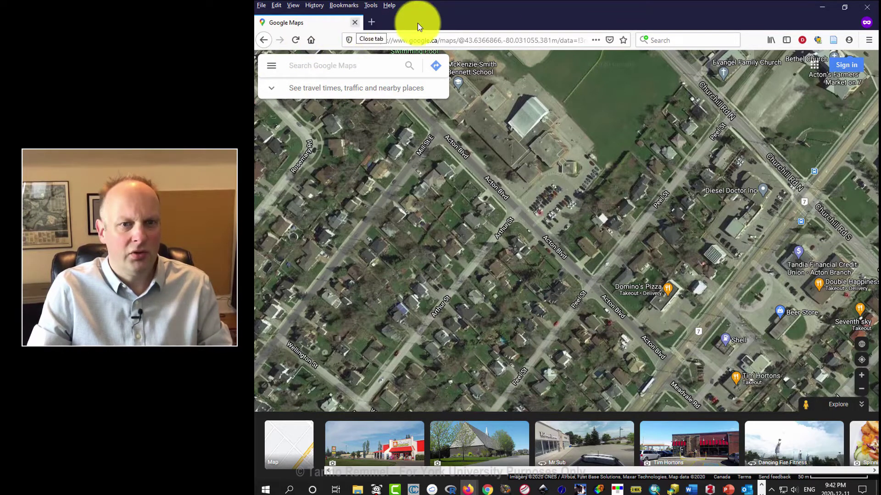
# Step: Close Firefox and spin the globe past Africa and the Pacific to Australia
pyautogui.click(867, 7)
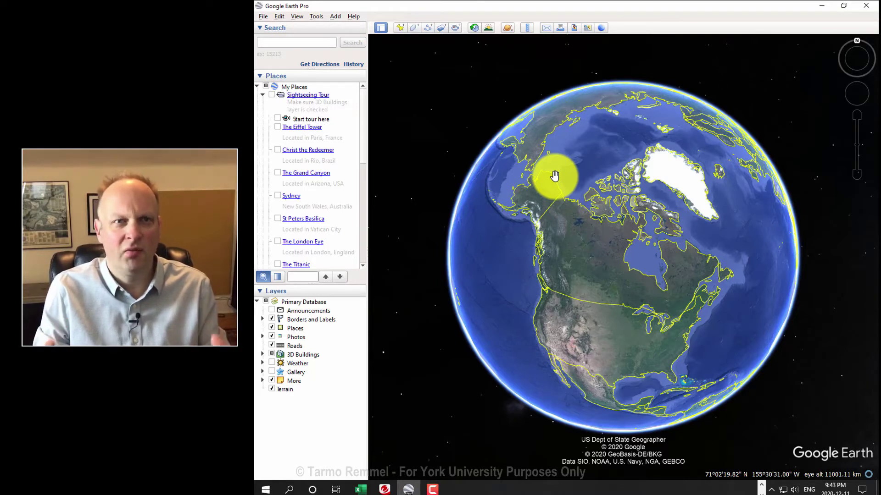
pyautogui.moveTo(555, 176); pyautogui.dragTo(606, 181)
pyautogui.moveTo(654, 303); pyautogui.dragTo(656, 170)
pyautogui.moveTo(674, 206); pyautogui.dragTo(505, 249)
pyautogui.moveTo(711, 238); pyautogui.dragTo(478, 236)
pyautogui.moveTo(663, 233); pyautogui.dragTo(616, 234)
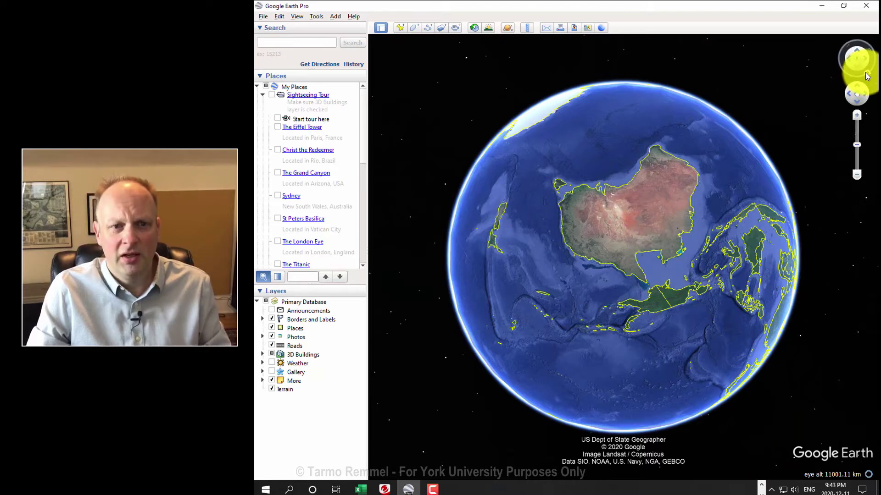
# Step: Rotate the globe back across the Pacific and North America to centre Greenland
pyautogui.moveTo(866, 74); pyautogui.dragTo(856, 46)
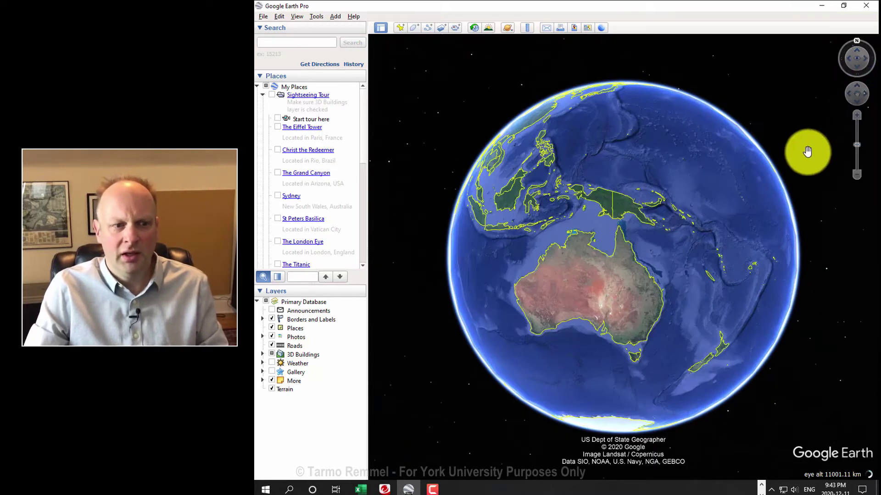
pyautogui.moveTo(703, 216); pyautogui.dragTo(670, 231)
pyautogui.moveTo(722, 245); pyautogui.dragTo(662, 249)
pyautogui.moveTo(748, 240); pyautogui.dragTo(625, 334)
pyautogui.moveTo(722, 191); pyautogui.dragTo(637, 240)
# Step: Zoom into Greenland's west coast, pan along it, and tilt into a 3D terrain view
pyautogui.scroll(2, 637, 240)
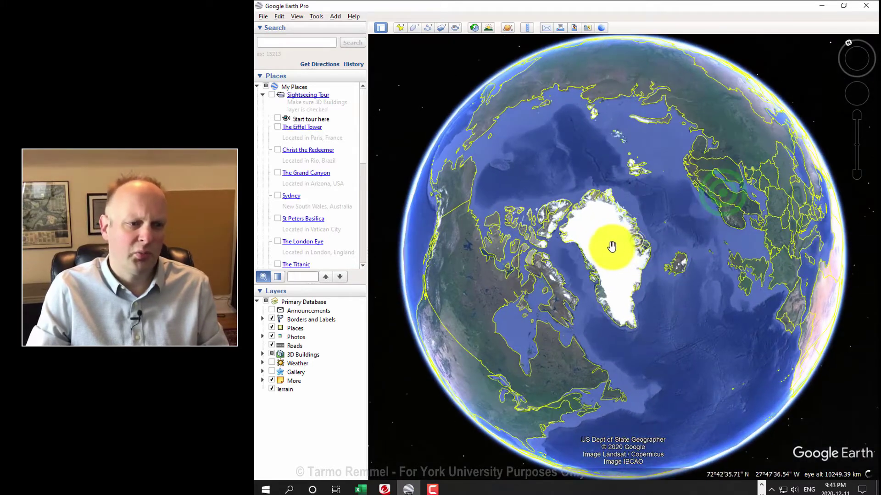
pyautogui.scroll(3, 612, 246)
pyautogui.scroll(2, 584, 285)
pyautogui.scroll(3, 574, 281)
pyautogui.moveTo(509, 291); pyautogui.dragTo(690, 150)
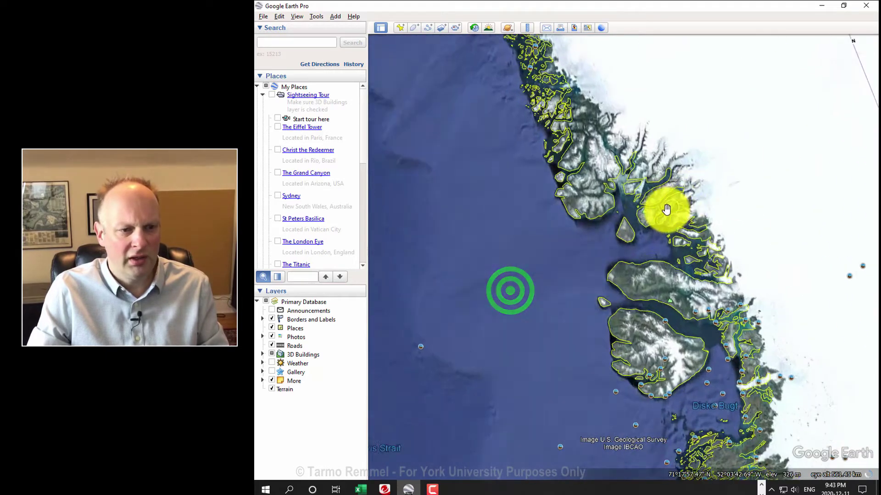
pyautogui.scroll(5, 666, 210)
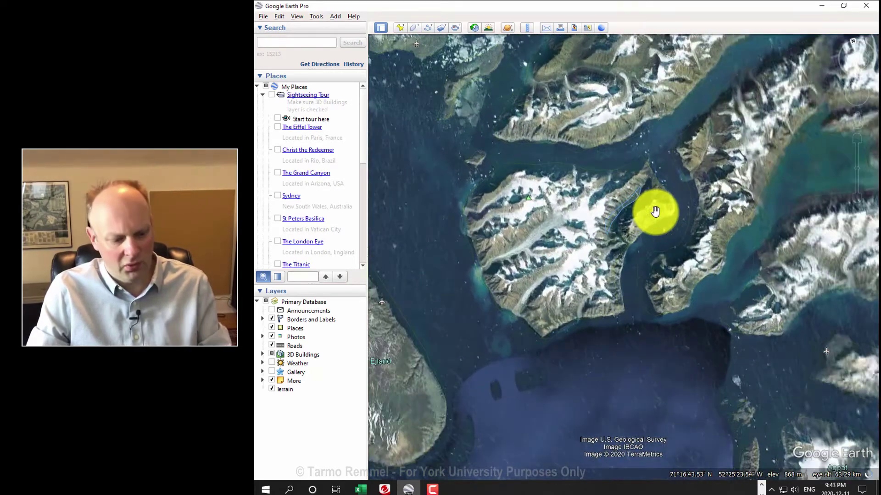
pyautogui.scroll(1, 654, 216)
pyautogui.moveTo(653, 217); pyautogui.dragTo(655, 171, button='middle')
pyautogui.keyDown('shift'); pyautogui.moveTo(654, 171); pyautogui.dragTo(683, 175); pyautogui.keyUp('shift')
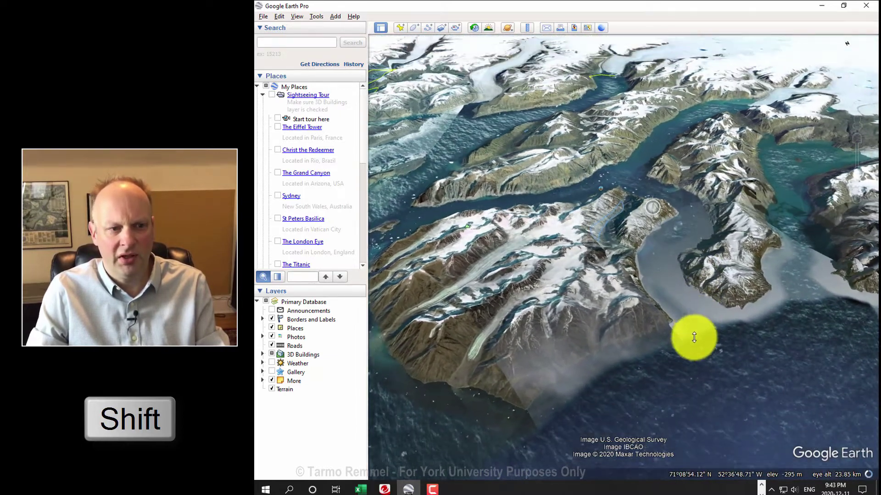
# Step: Rotate, tilt and pan the 3D view around the glaciers and fjord mountains
pyautogui.keyDown('shift'); pyautogui.moveTo(694, 343); pyautogui.dragTo(640, 339); pyautogui.keyUp('shift')
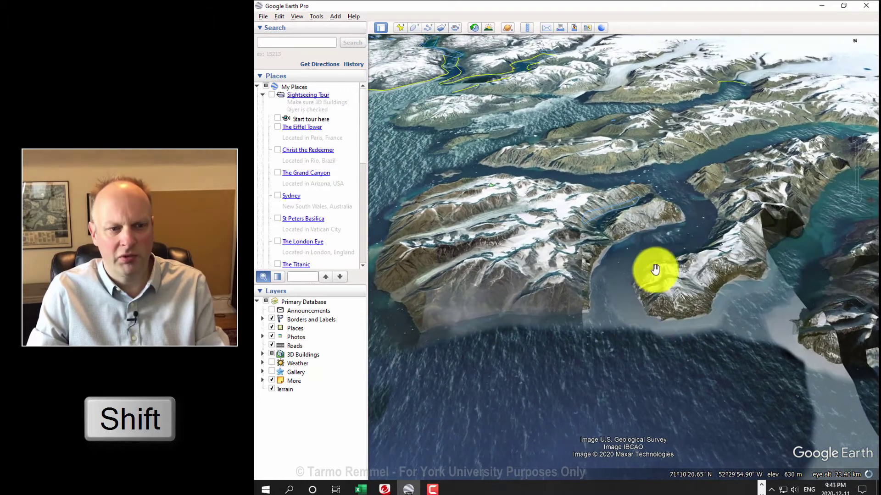
pyautogui.scroll(3, 655, 271)
pyautogui.keyDown('shift'); pyautogui.moveTo(589, 262); pyautogui.dragTo(688, 279); pyautogui.keyUp('shift')
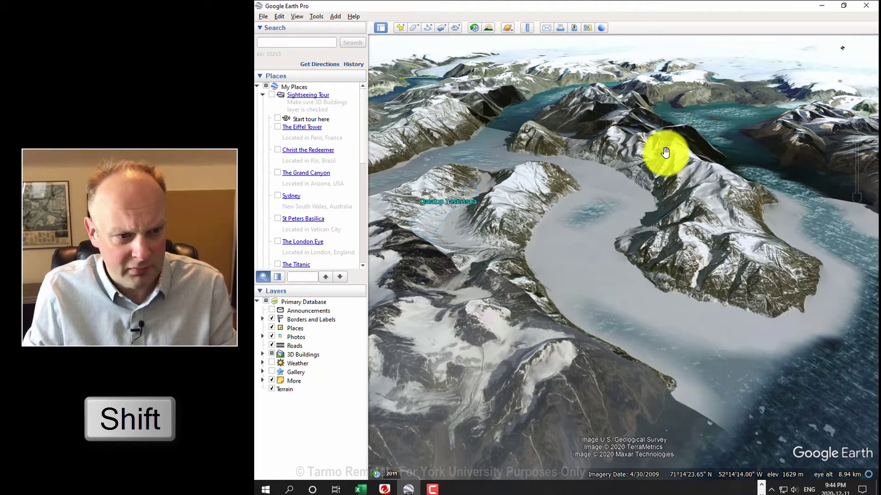
pyautogui.scroll(2, 611, 156)
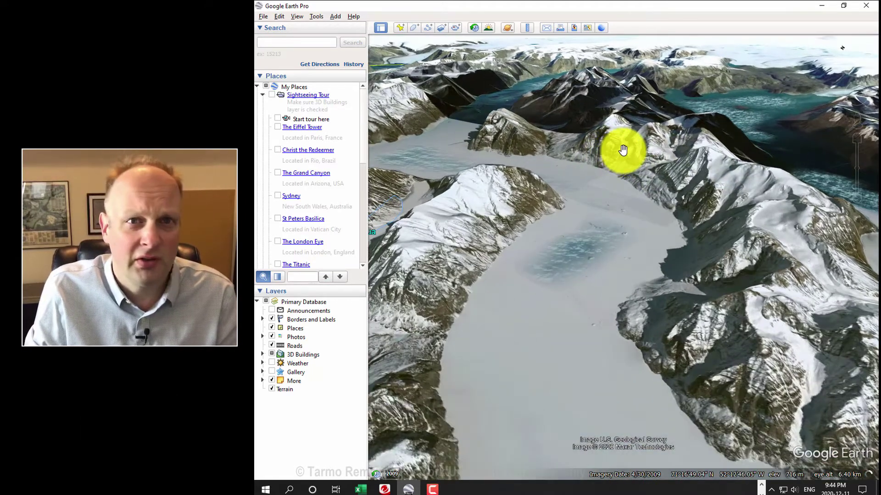
pyautogui.scroll(3, 624, 149)
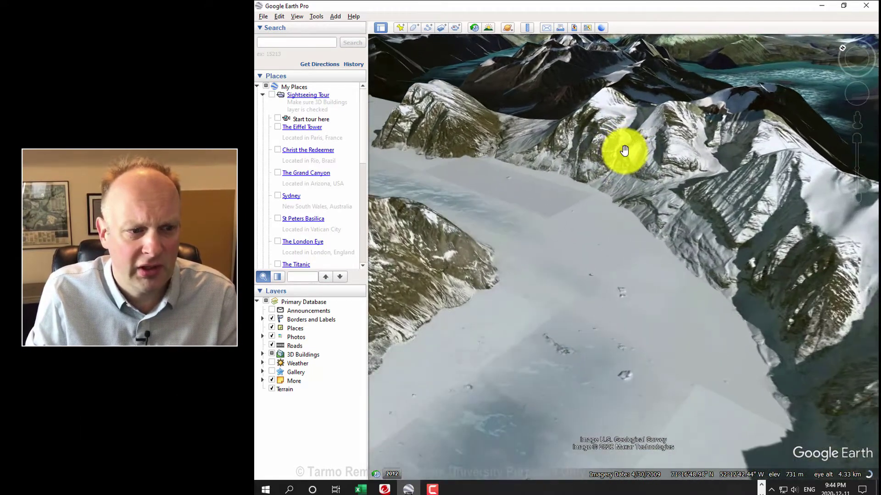
pyautogui.scroll(2, 627, 153)
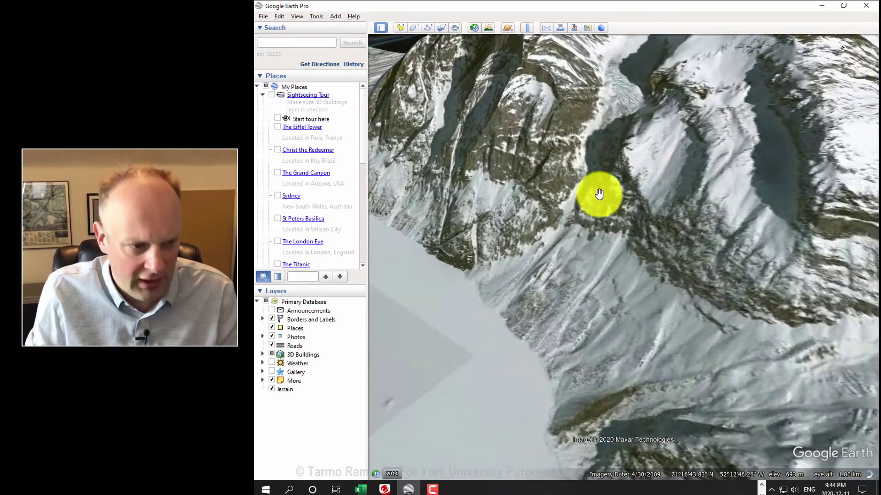
pyautogui.moveTo(588, 209); pyautogui.dragTo(756, 206)
pyautogui.moveTo(553, 184); pyautogui.dragTo(662, 107)
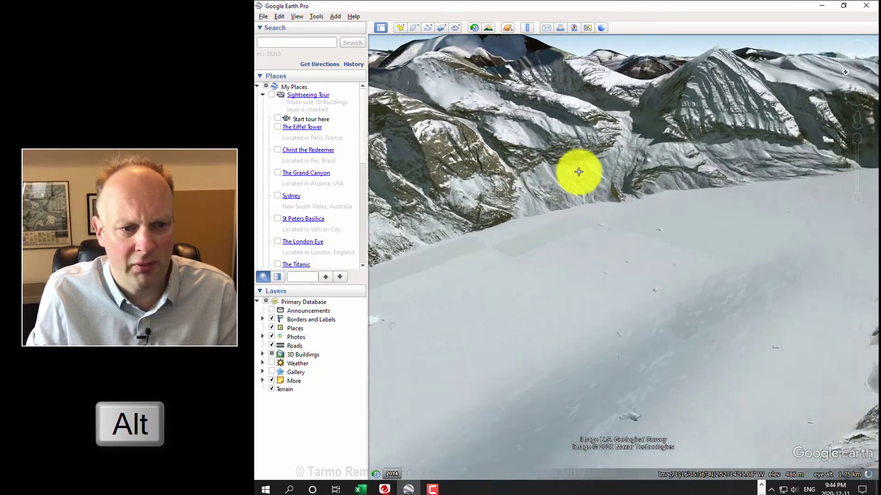
pyautogui.keyDown('alt'); pyautogui.moveTo(578, 172); pyautogui.dragTo(515, 194); pyautogui.keyUp('alt')
pyautogui.moveTo(649, 176); pyautogui.dragTo(595, 72, button='right')
# Step: Zoom out, then fly in over the fjord water toward the cluster of small islands
pyautogui.scroll(5, 737, 89)
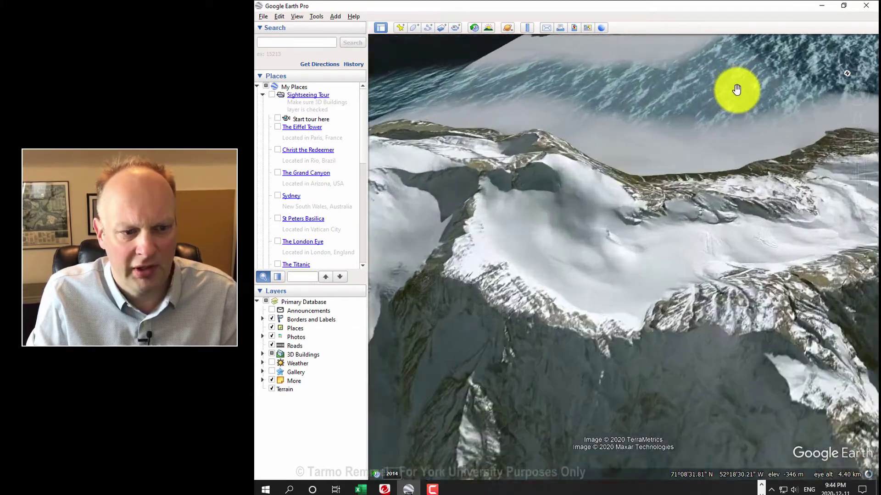
pyautogui.scroll(-3, 756, 117)
pyautogui.scroll(-4, 739, 155)
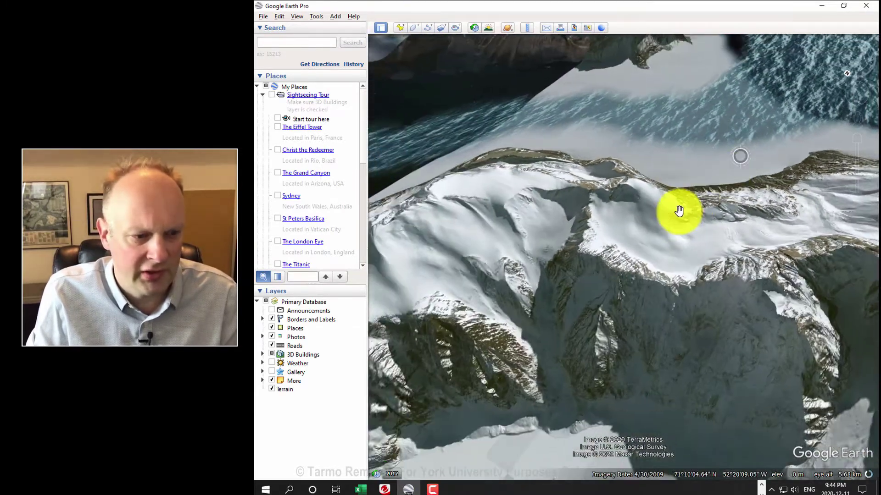
pyautogui.scroll(-4, 639, 223)
pyautogui.scroll(-4, 648, 223)
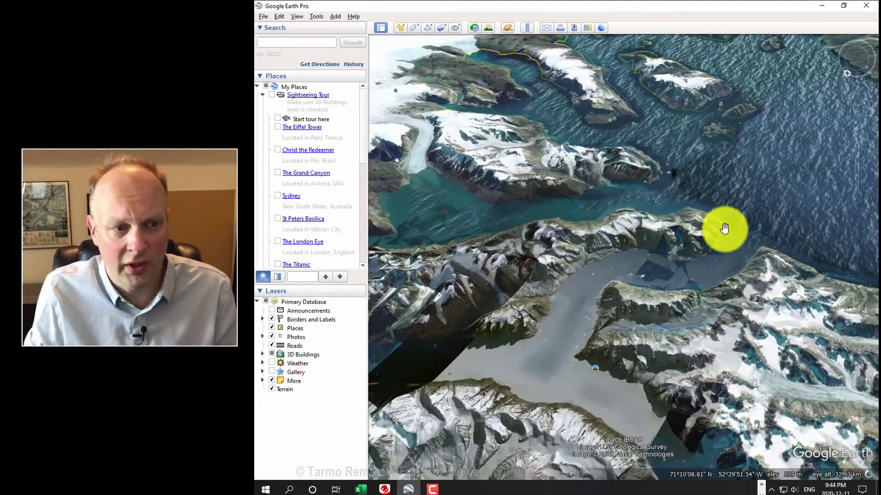
pyautogui.doubleClick(724, 228)
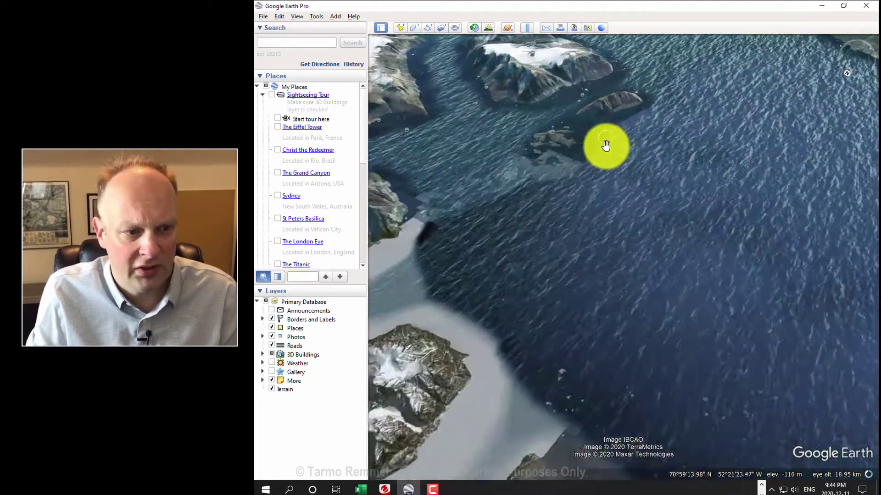
pyautogui.doubleClick(605, 146)
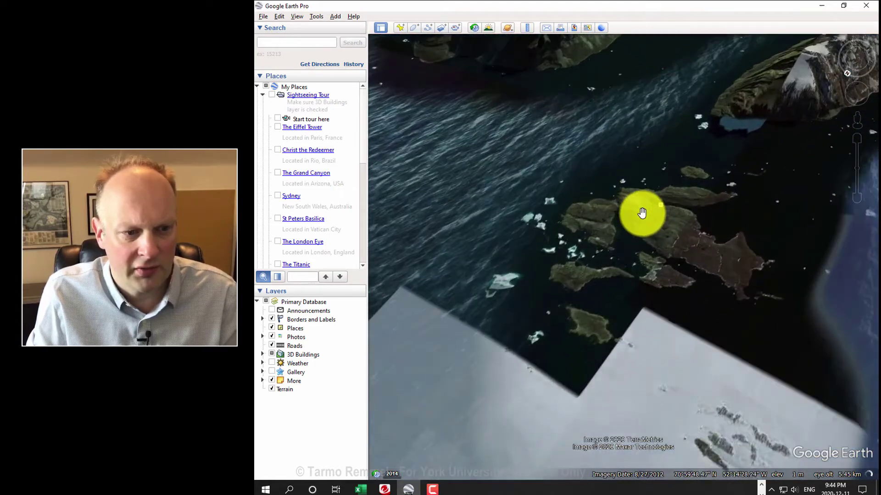
# Step: Open the photo 'Uummannaq mod syd i det fjerne' near the islands, then close it
pyautogui.click(642, 201)
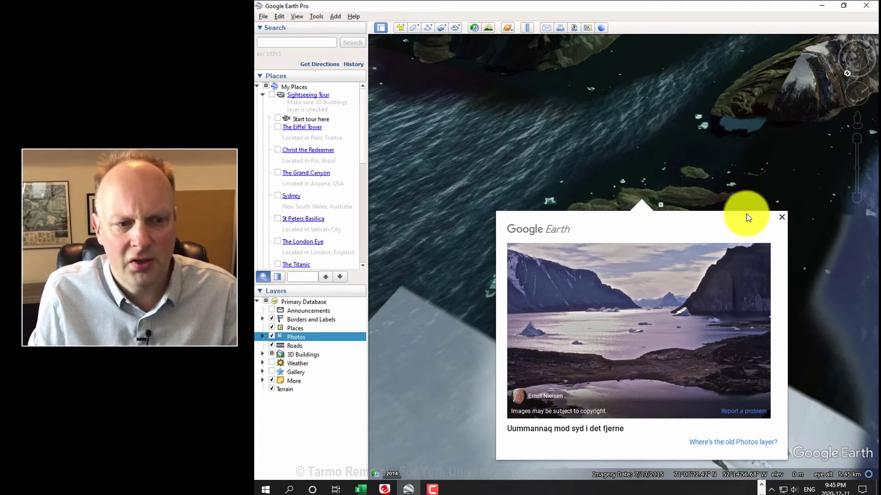
pyautogui.click(782, 217)
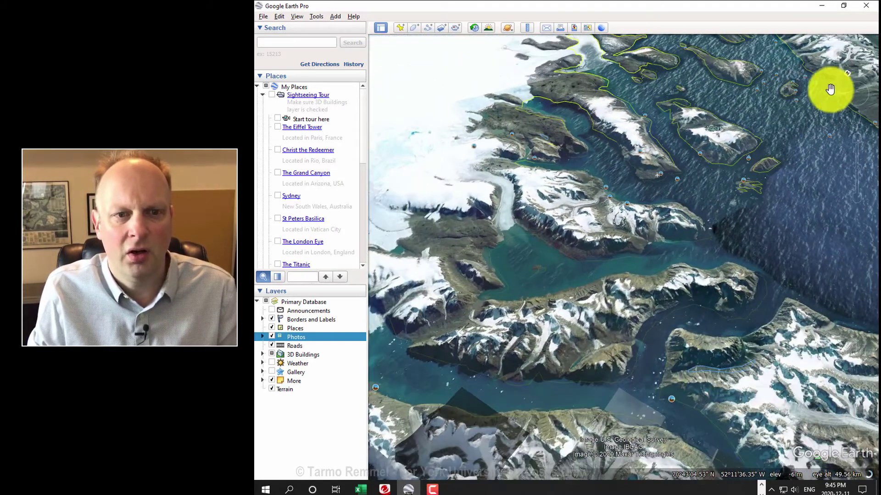
# Step: Zoom out from the fjord and reset the view to face north
pyautogui.click(847, 75)
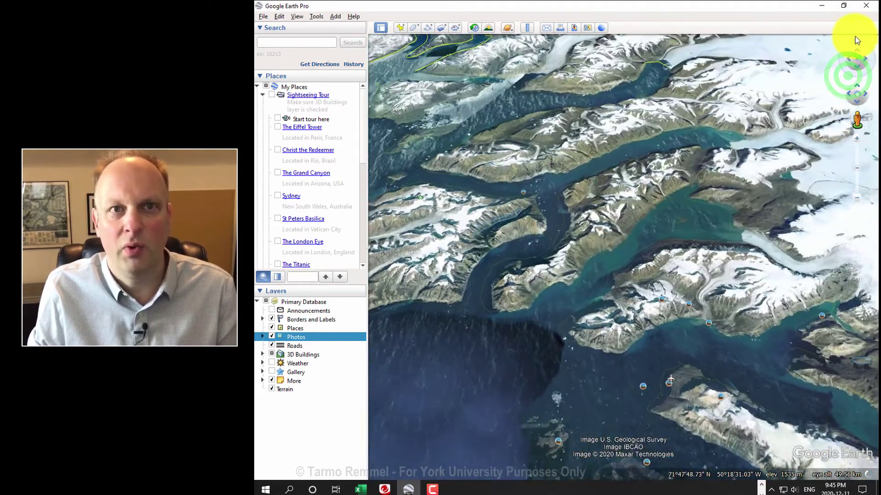
pyautogui.scroll(-3, 710, 116)
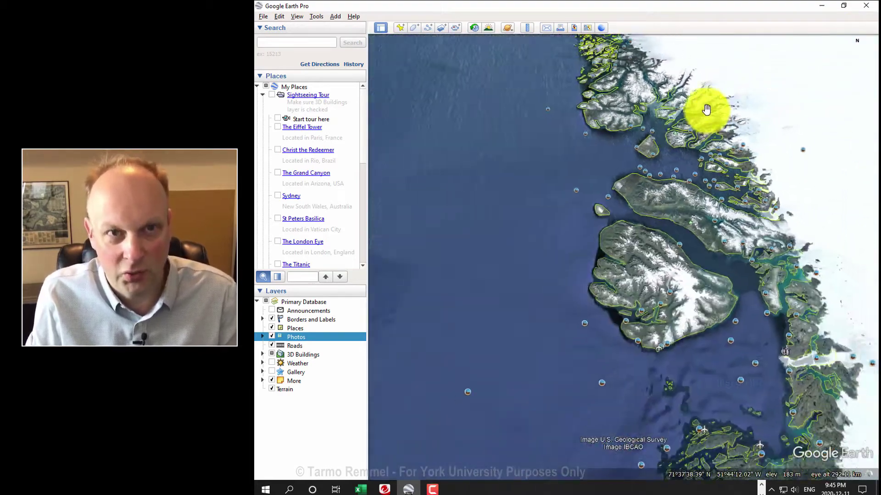
pyautogui.scroll(-5, 699, 112)
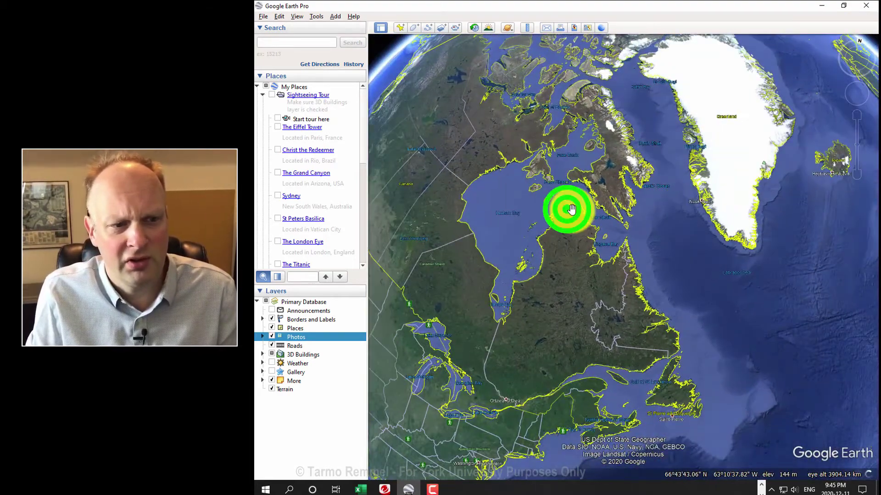
pyautogui.moveTo(571, 209); pyautogui.dragTo(695, 335)
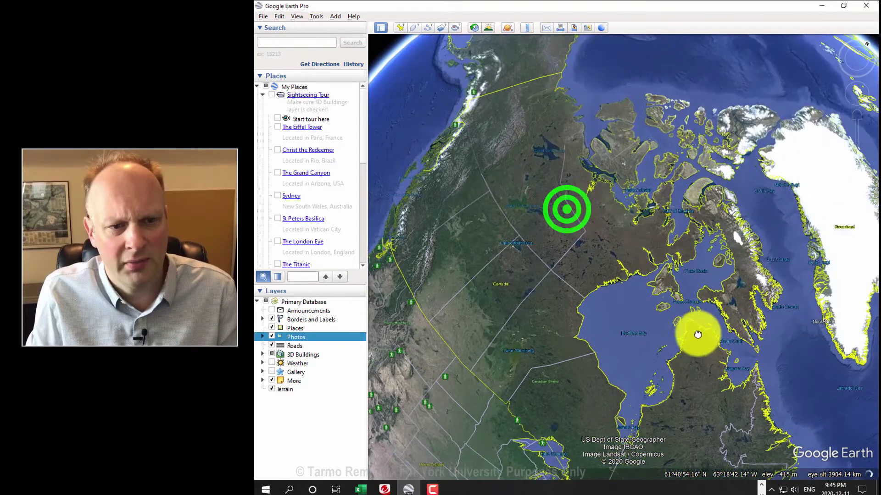
pyautogui.click(866, 44)
# Step: Spin the globe across the Pacific to New Zealand and centre on Wellington
pyautogui.moveTo(517, 203); pyautogui.dragTo(597, 234)
pyautogui.moveTo(489, 201); pyautogui.dragTo(610, 188)
pyautogui.moveTo(546, 204); pyautogui.dragTo(672, 174)
pyautogui.moveTo(546, 141); pyautogui.dragTo(696, 226)
pyautogui.moveTo(625, 206); pyautogui.dragTo(773, 193)
pyautogui.scroll(5, 509, 267)
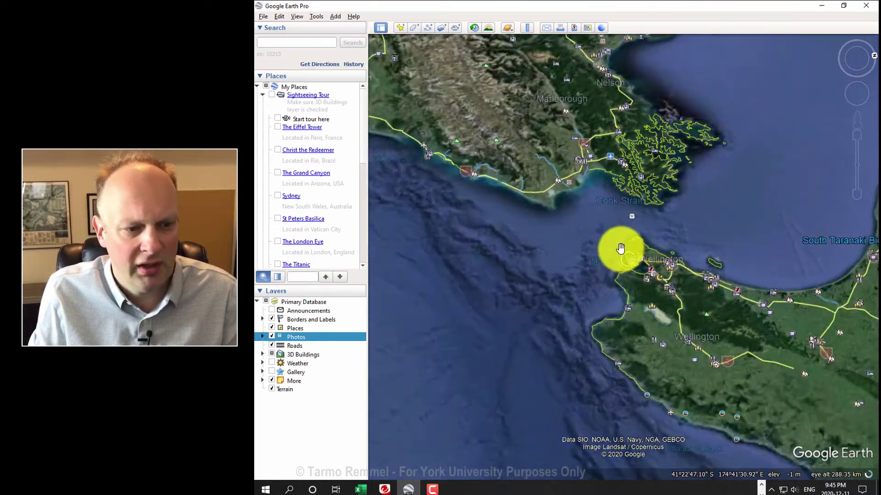
pyautogui.scroll(3, 646, 270)
pyautogui.moveTo(679, 291); pyautogui.dragTo(625, 211)
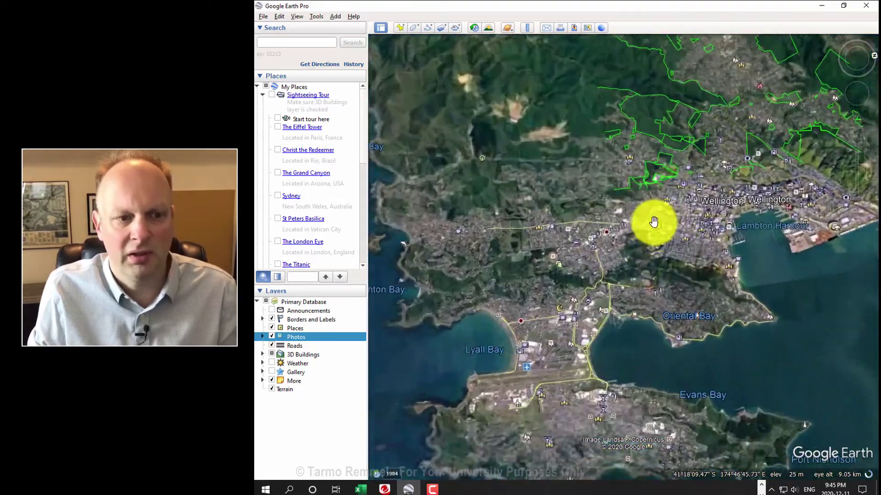
# Step: Zoom into Mount Victoria's Edge Hill and tilt into a 3D view of the harbour-side houses
pyautogui.scroll(2, 653, 222)
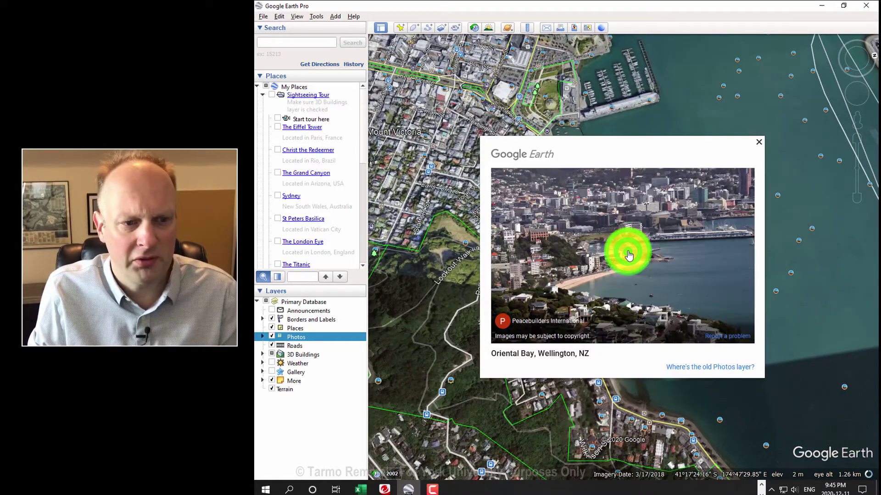
pyautogui.moveTo(573, 181); pyautogui.dragTo(696, 205)
pyautogui.scroll(3, 605, 168)
pyautogui.scroll(5, 594, 173)
pyautogui.scroll(1, 590, 174)
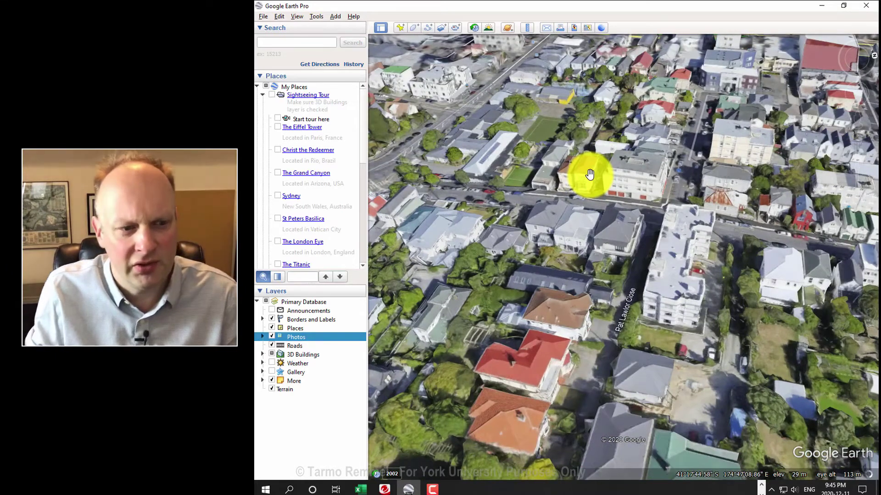
pyautogui.moveTo(556, 182); pyautogui.dragTo(719, 212)
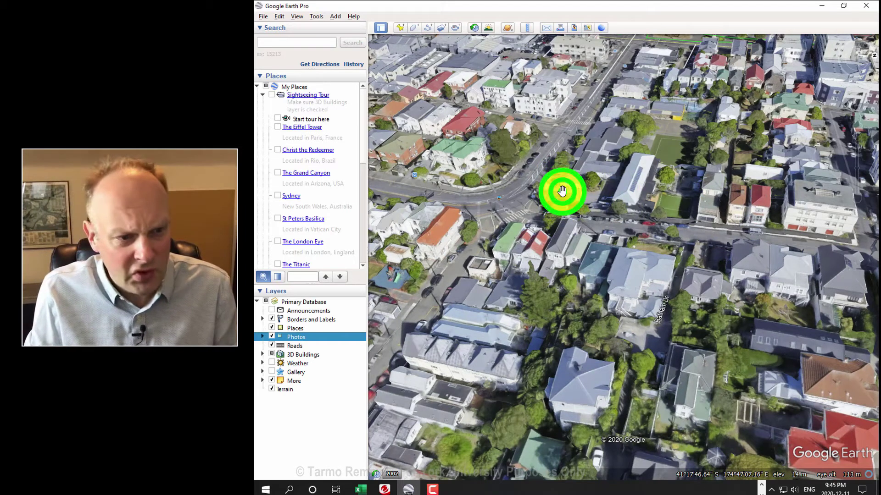
pyautogui.moveTo(562, 190); pyautogui.dragTo(688, 207)
pyautogui.moveTo(609, 207); pyautogui.dragTo(714, 201, button='right')
pyautogui.moveTo(611, 241); pyautogui.dragTo(615, 241, button='right')
pyautogui.moveTo(615, 241); pyautogui.dragTo(664, 342, button='middle')
pyautogui.moveTo(513, 113); pyautogui.dragTo(727, 153)
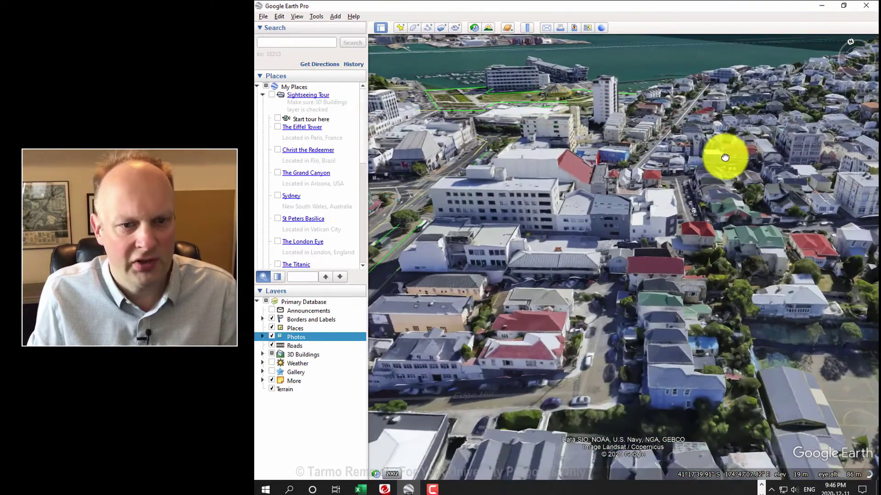
pyautogui.moveTo(816, 124)
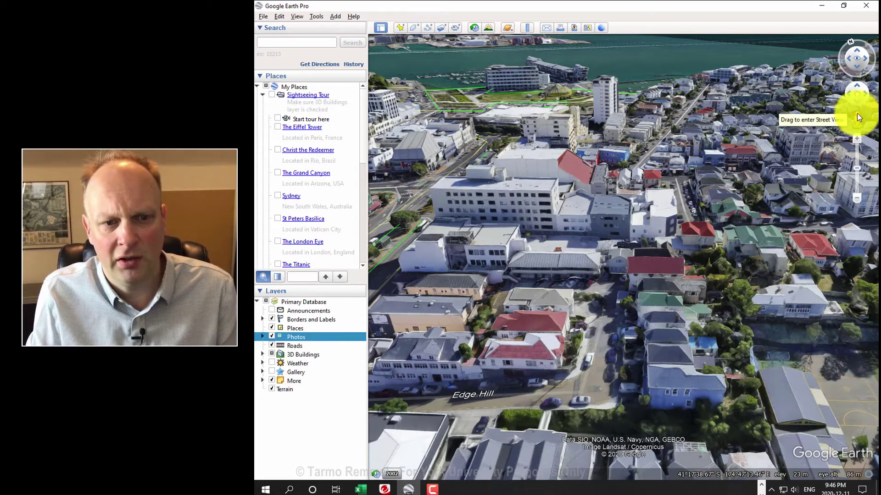
# Step: Drop into Street View on Edge Hill and step forward toward the houses
pyautogui.click(857, 119)
pyautogui.moveTo(857, 120); pyautogui.dragTo(605, 354)
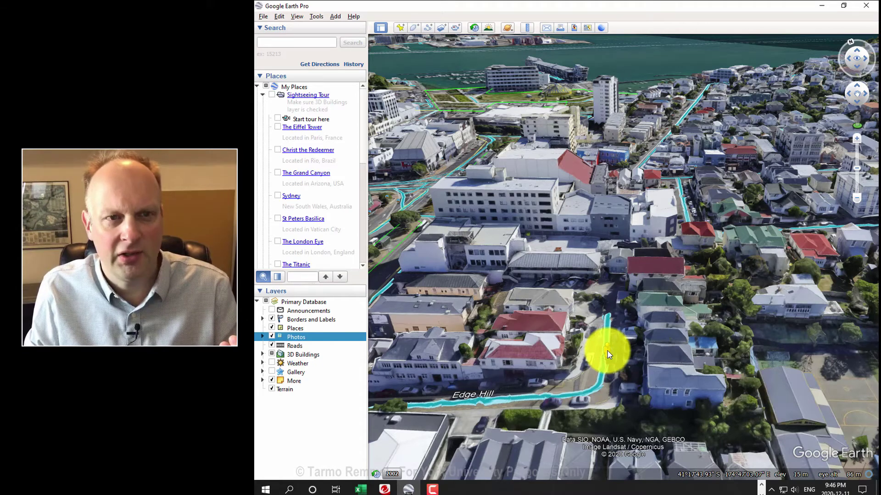
pyautogui.moveTo(607, 348); pyautogui.dragTo(607, 348)
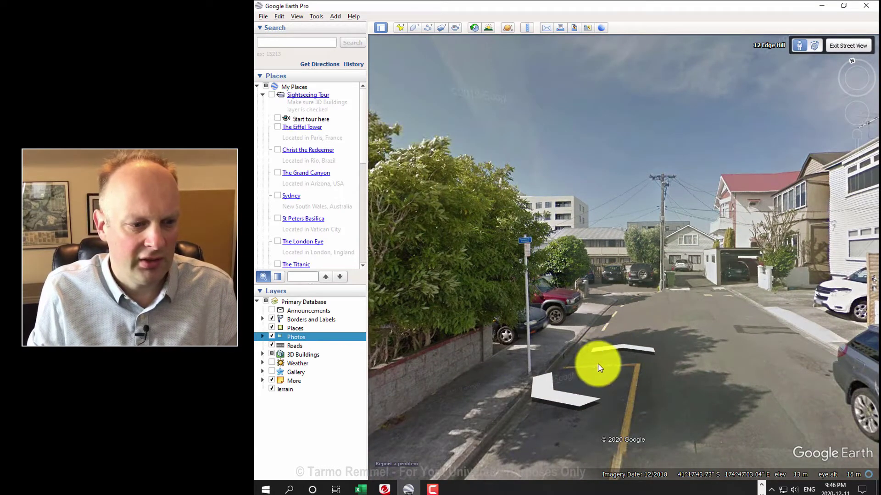
pyautogui.click(618, 347)
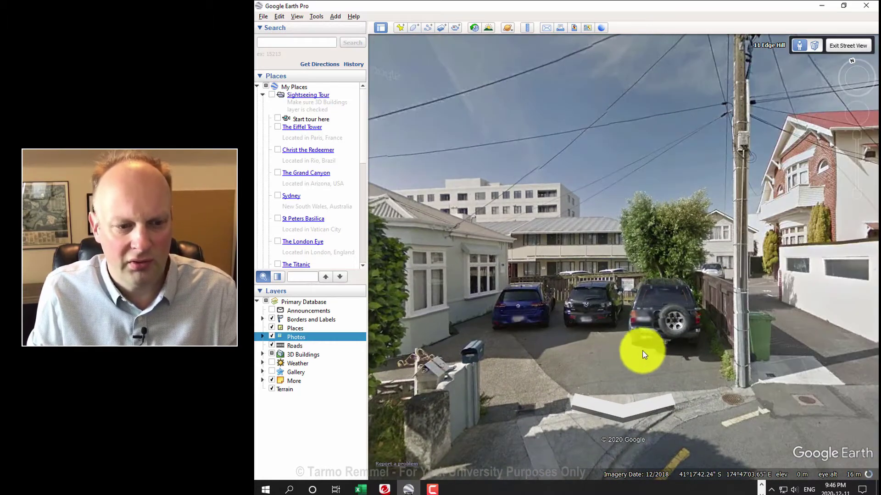
pyautogui.click(709, 369)
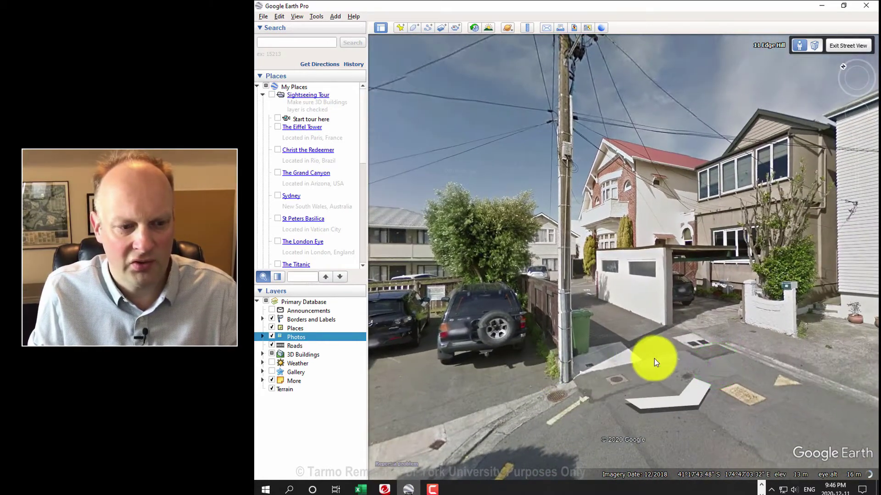
pyautogui.click(648, 359)
pyautogui.moveTo(604, 348); pyautogui.dragTo(536, 349)
pyautogui.moveTo(692, 289); pyautogui.dragTo(531, 348)
pyautogui.moveTo(683, 307); pyautogui.dragTo(458, 246)
pyautogui.click(631, 354)
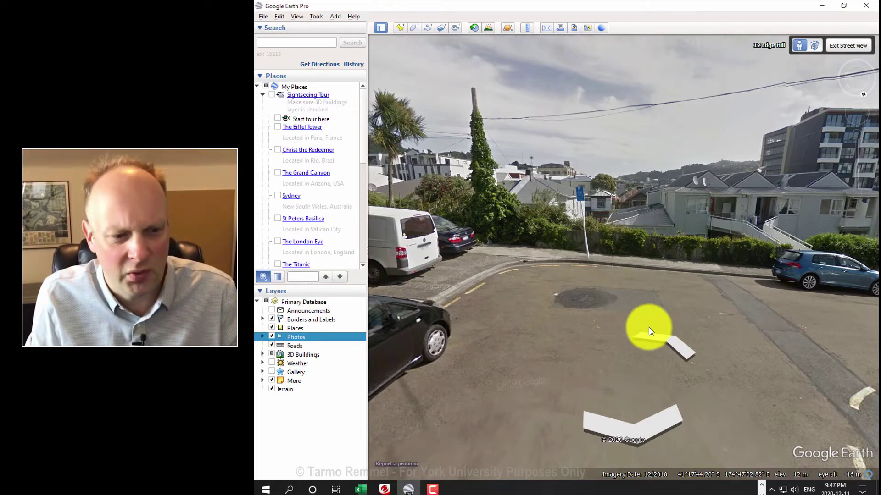
pyautogui.click(670, 341)
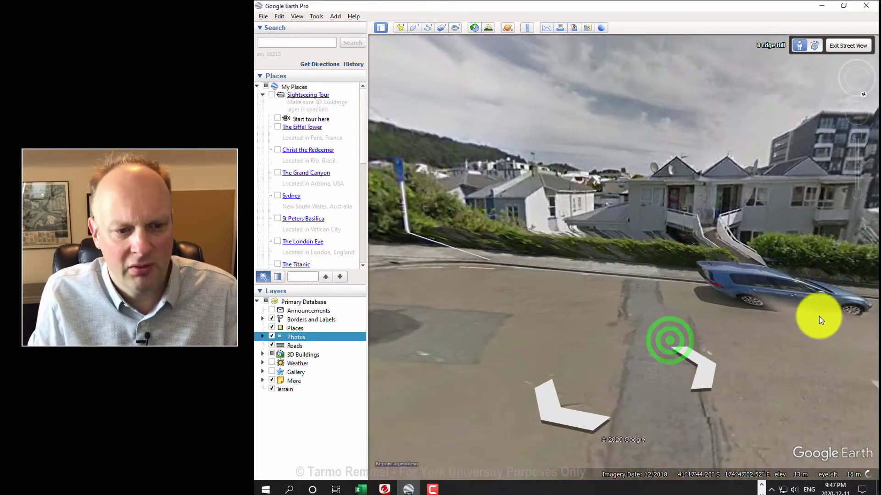
pyautogui.moveTo(837, 299); pyautogui.dragTo(462, 266)
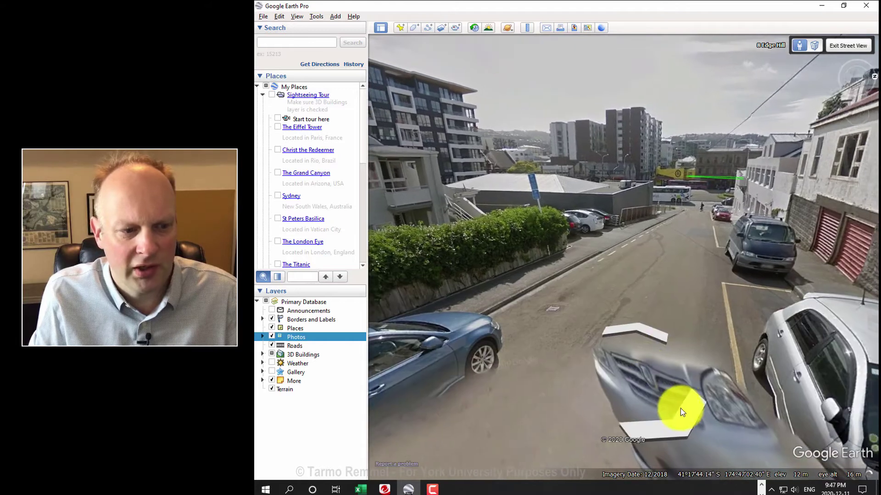
pyautogui.click(653, 322)
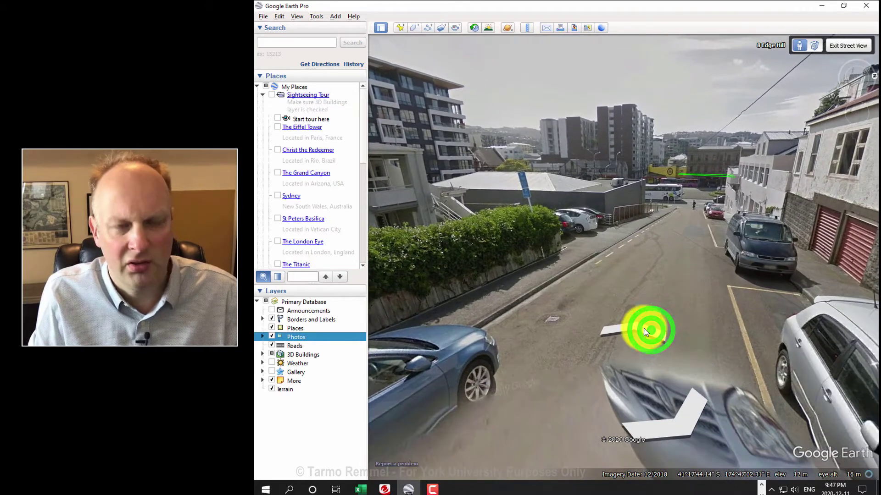
pyautogui.click(644, 330)
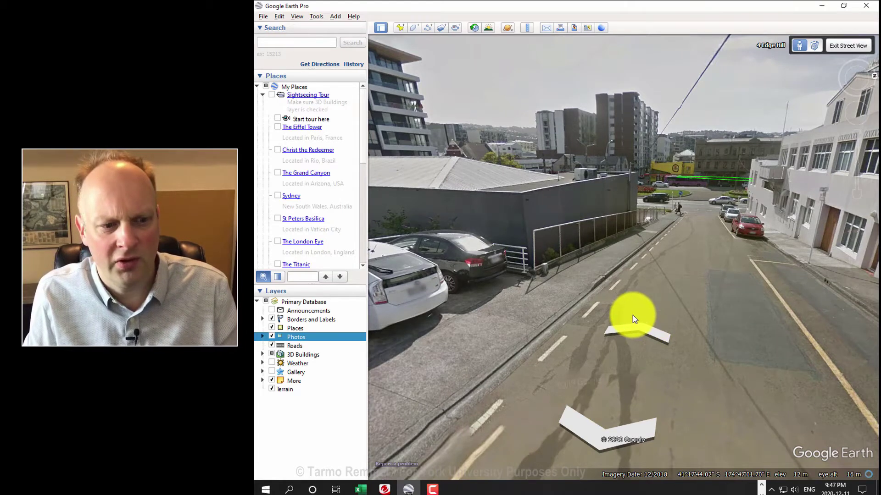
pyautogui.click(641, 323)
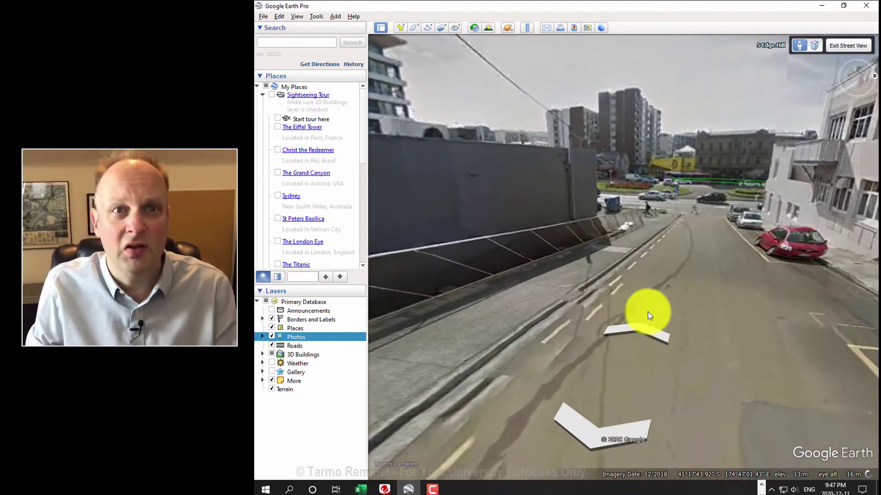
pyautogui.scroll(-2, 745, 228)
pyautogui.click(842, 48)
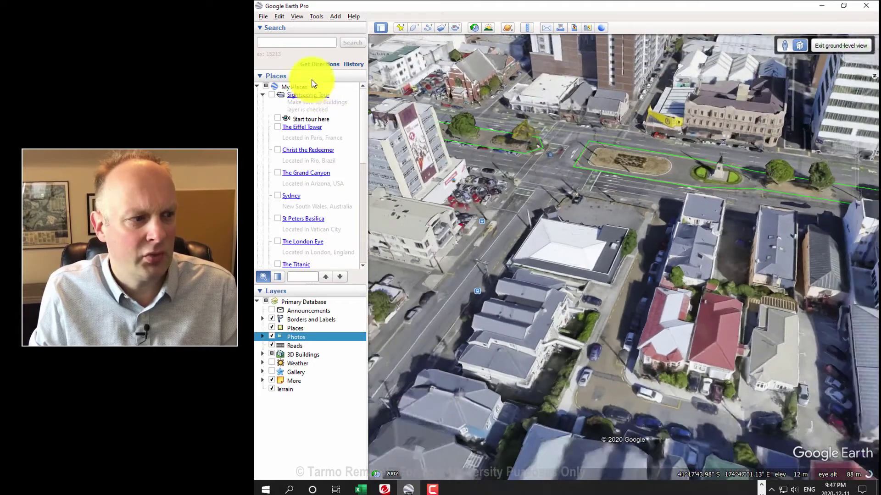
# Step: Fly to The Eiffel Tower placemark and tilt into a close 3D view beside the Seine
pyautogui.doubleClick(306, 127)
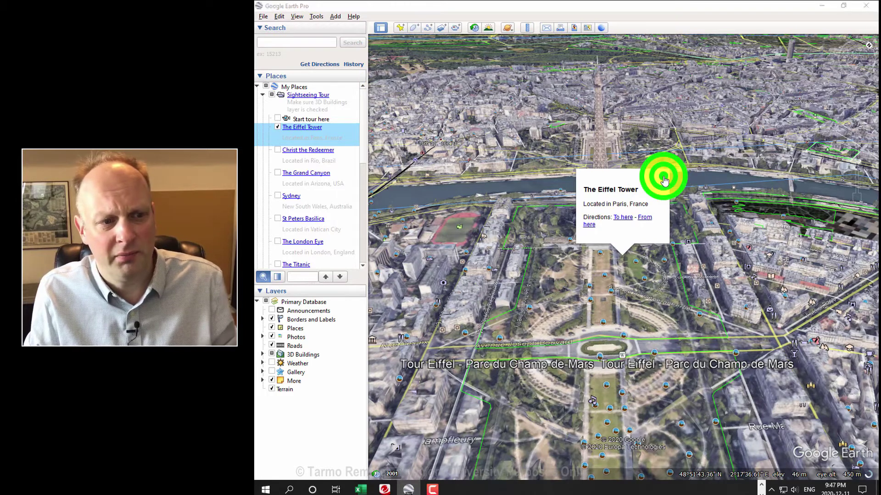
pyautogui.scroll(3, 625, 230)
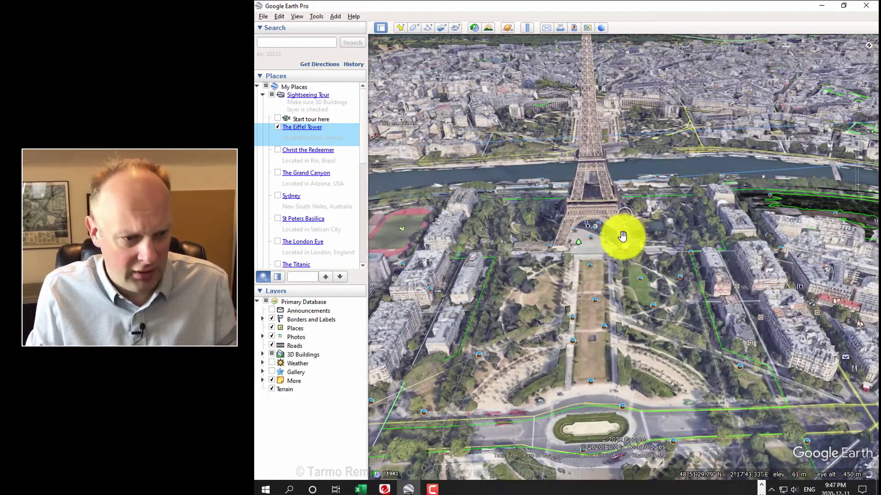
pyautogui.scroll(-2, 672, 242)
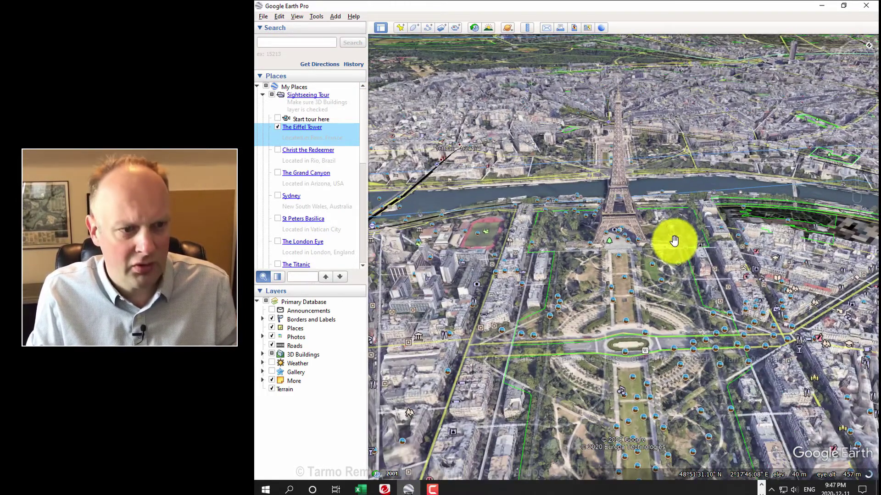
pyautogui.moveTo(678, 291); pyautogui.dragTo(578, 243, button='middle')
pyautogui.moveTo(754, 252); pyautogui.dragTo(641, 279, button='middle')
pyautogui.scroll(3, 738, 213)
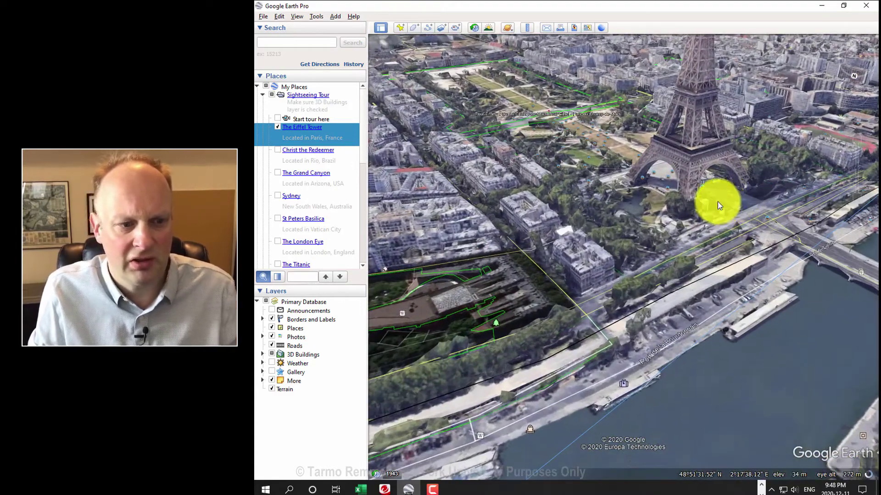
# Step: Open and close the Trocadero and Eiffel Tower area photos
pyautogui.click(718, 202)
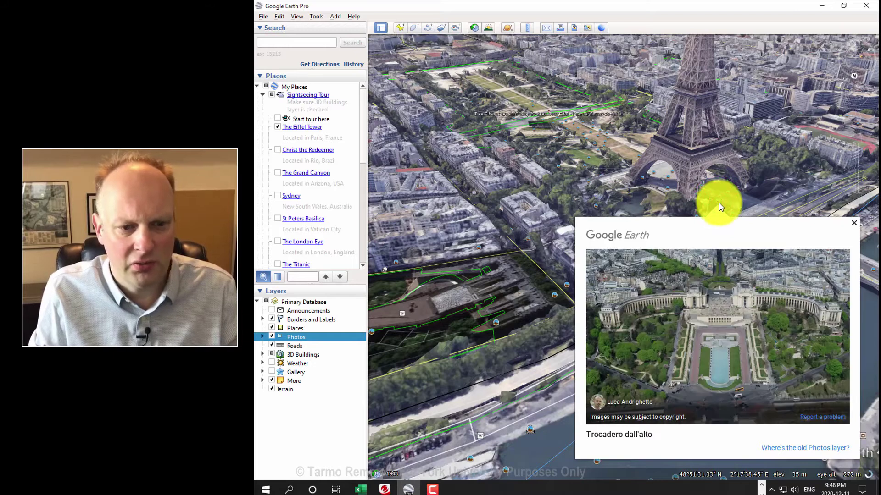
pyautogui.click(854, 223)
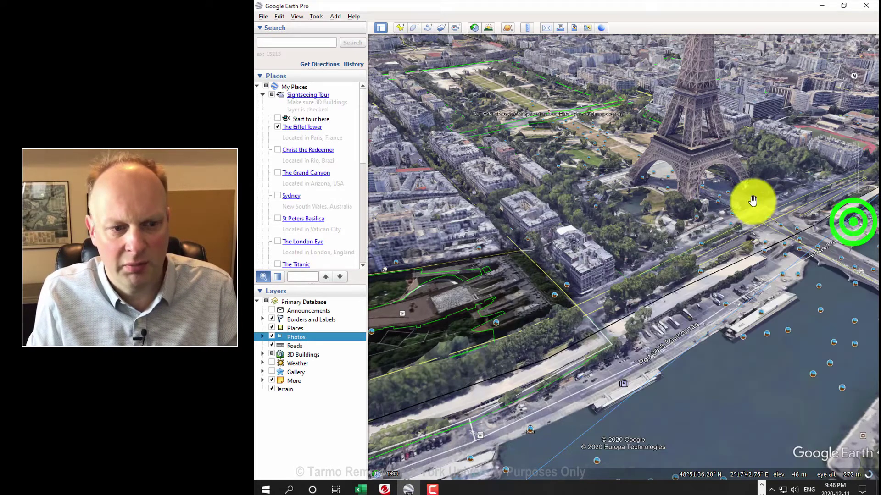
pyautogui.click(729, 194)
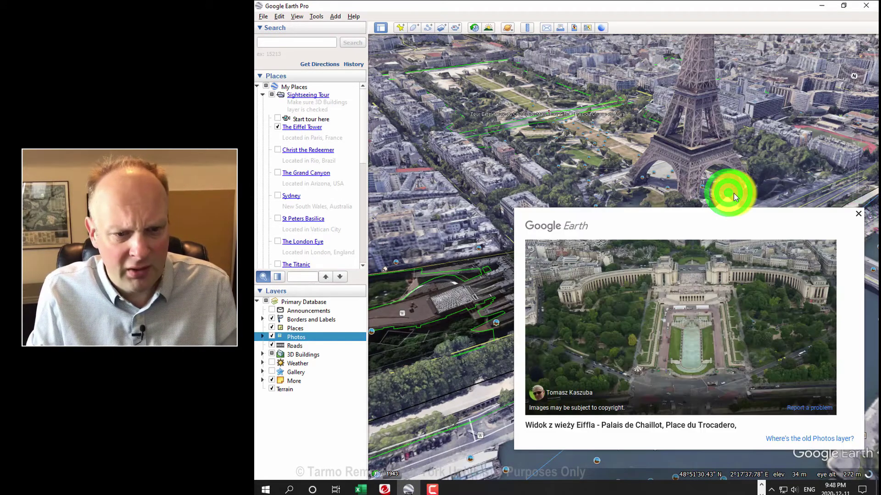
pyautogui.click(859, 215)
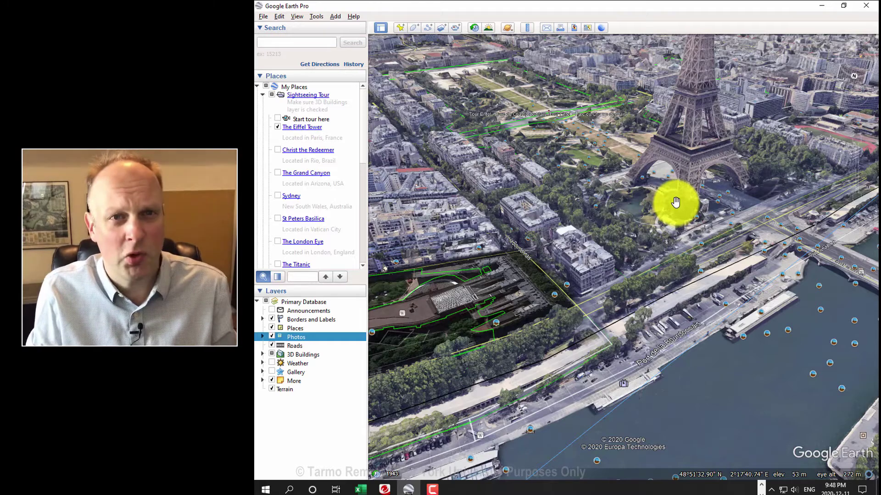
# Step: Zoom out from the Eiffel Tower and pan across Paris toward the Champs-Elysées
pyautogui.scroll(-3, 669, 203)
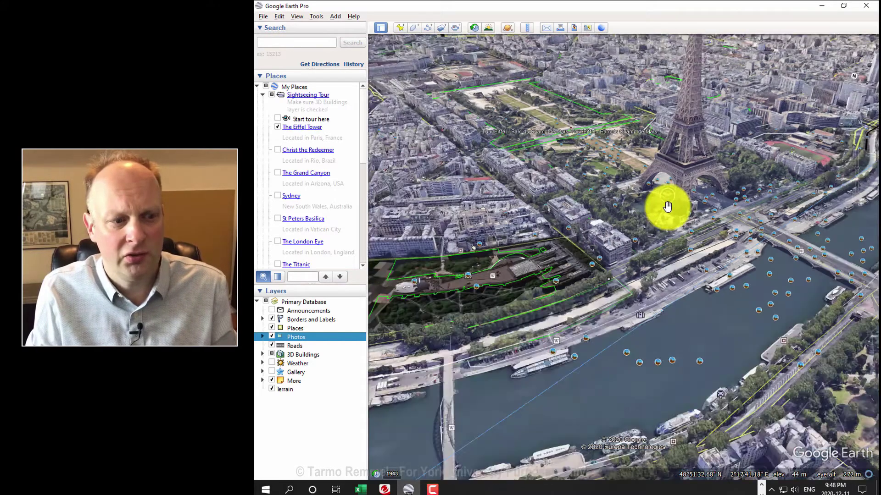
pyautogui.scroll(-3, 667, 206)
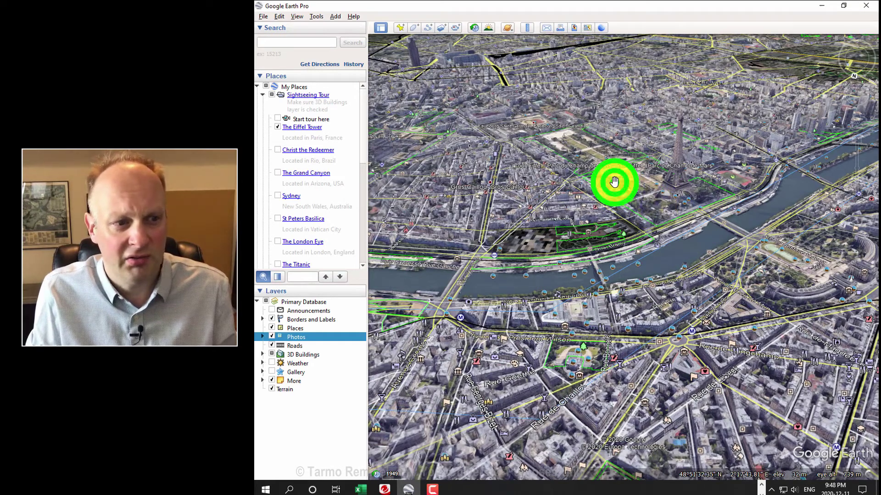
pyautogui.moveTo(615, 183); pyautogui.dragTo(742, 238)
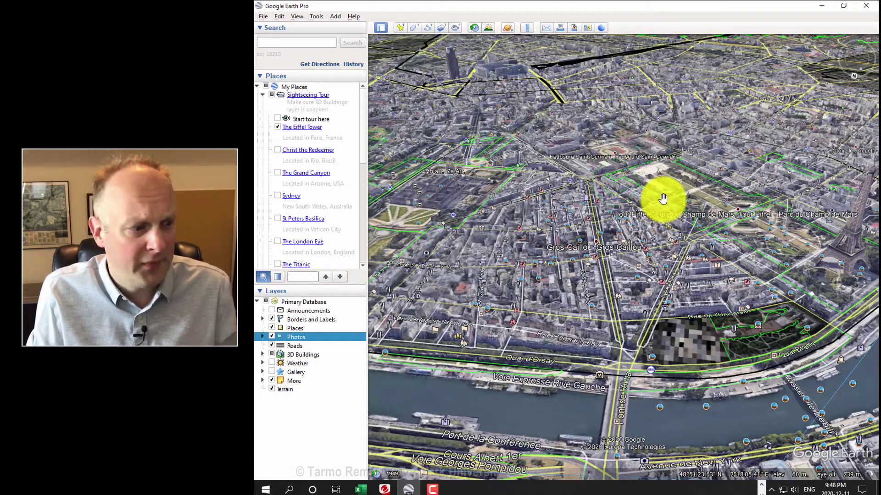
pyautogui.moveTo(662, 196); pyautogui.dragTo(648, 189)
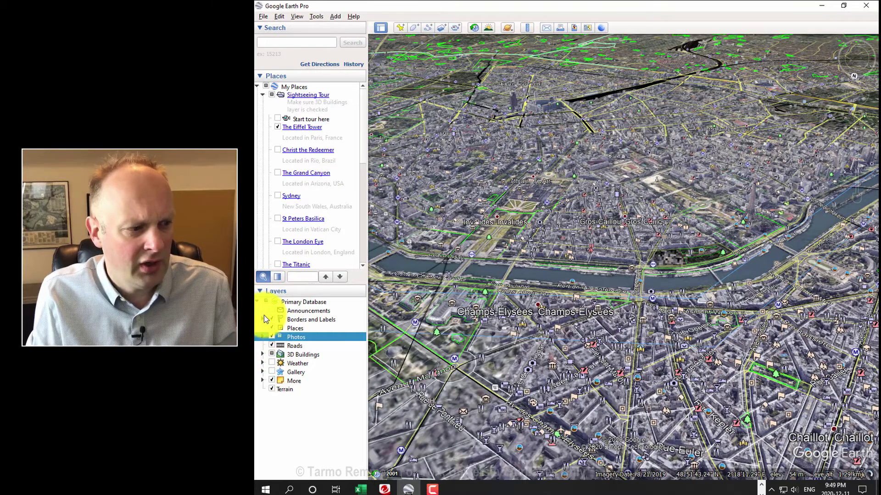
# Step: Expand the Borders and Labels, Photos, 3D Buildings, Weather, Gallery and More layer groups
pyautogui.click(262, 319)
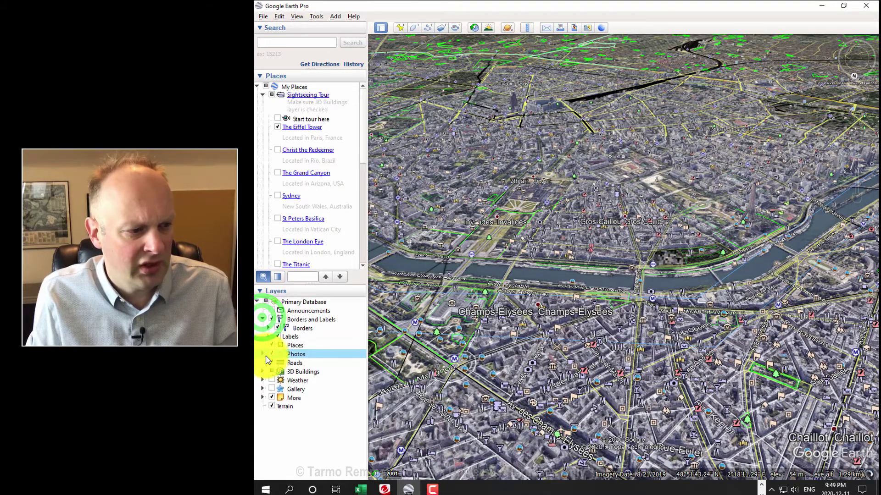
pyautogui.click(263, 356)
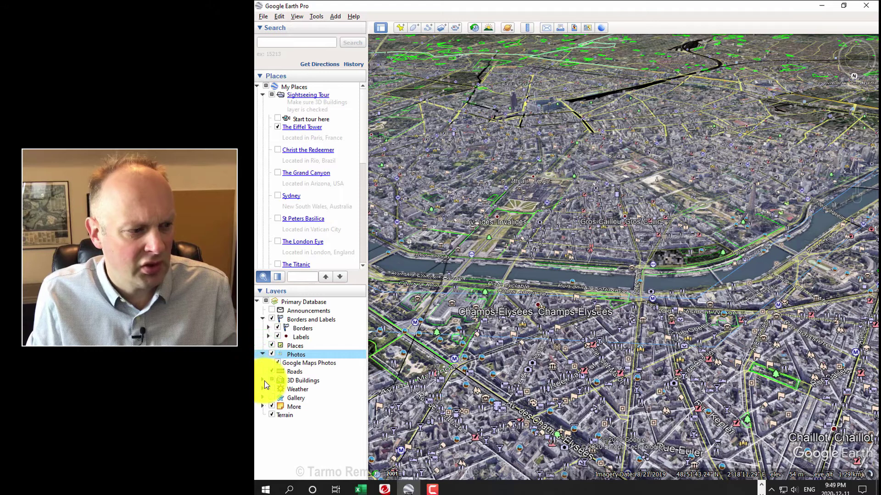
pyautogui.click(263, 380)
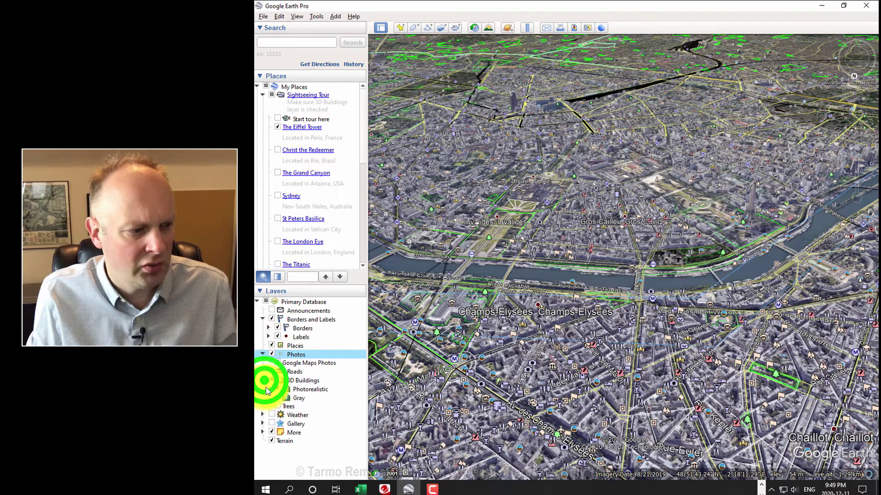
pyautogui.click(263, 416)
pyautogui.click(263, 442)
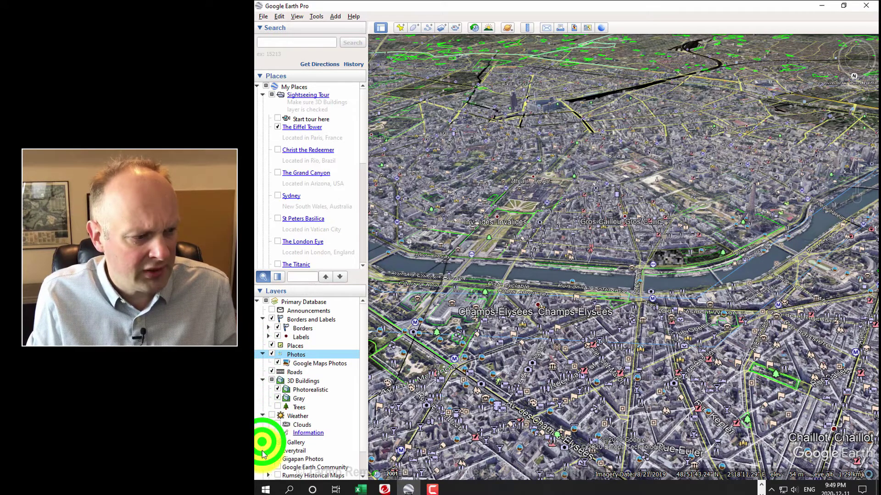
pyautogui.click(263, 460)
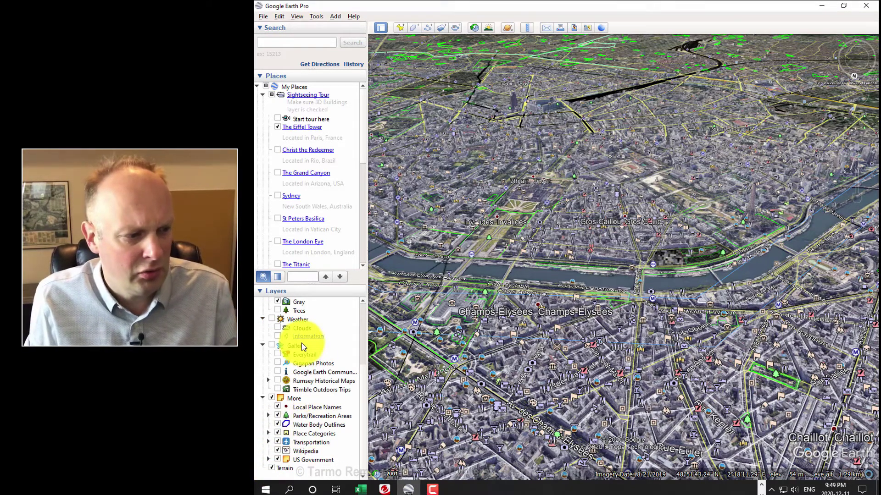
# Step: Toggle Photorealistic and Gray 3D buildings off and back on, then toggle Google Maps Photos
pyautogui.scroll(2, 279, 367)
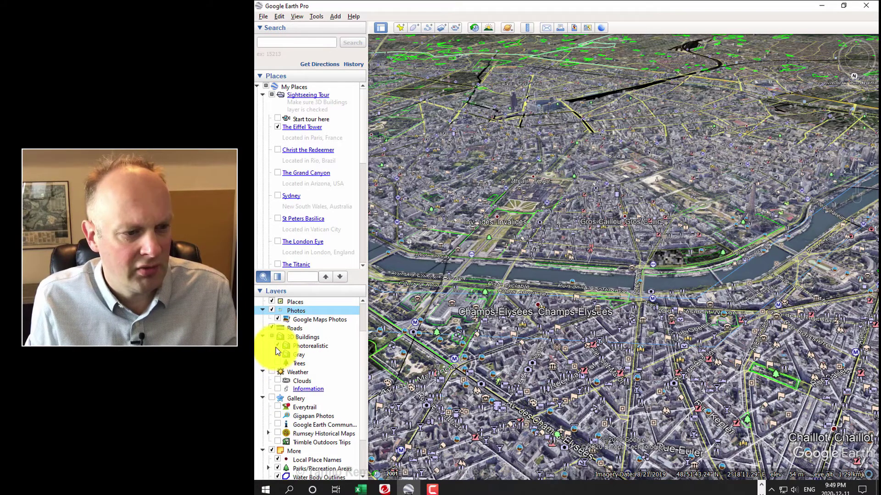
pyautogui.click(277, 346)
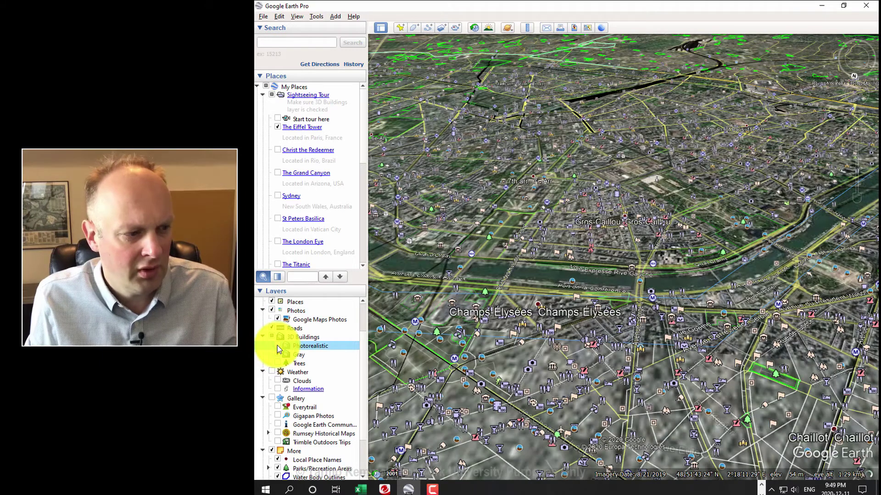
pyautogui.click(277, 346)
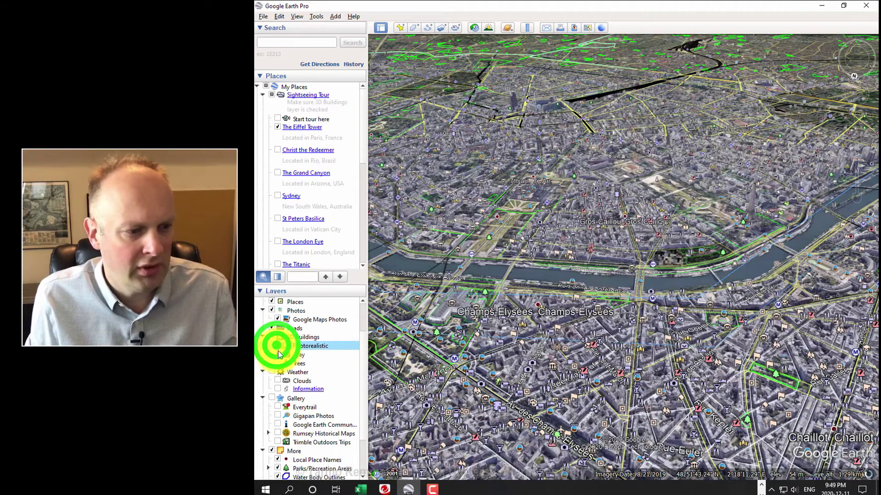
pyautogui.click(278, 355)
pyautogui.click(278, 355)
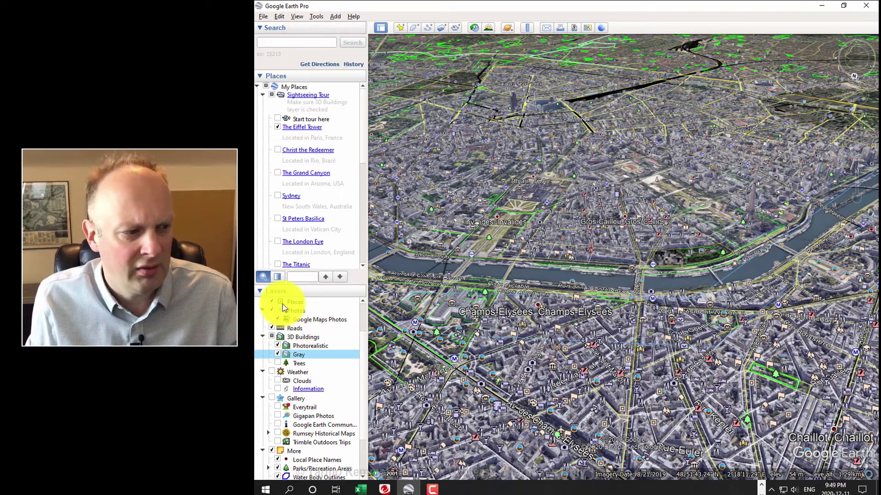
pyautogui.click(278, 319)
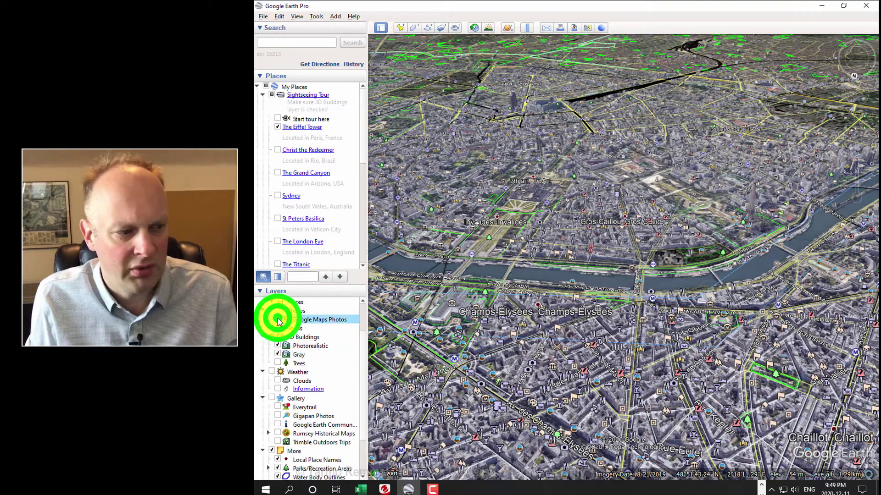
pyautogui.click(277, 319)
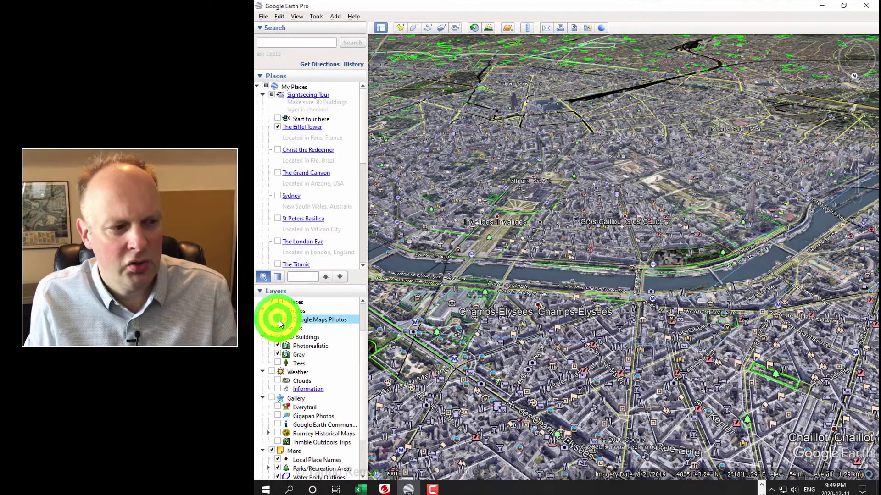
pyautogui.scroll(2, 279, 320)
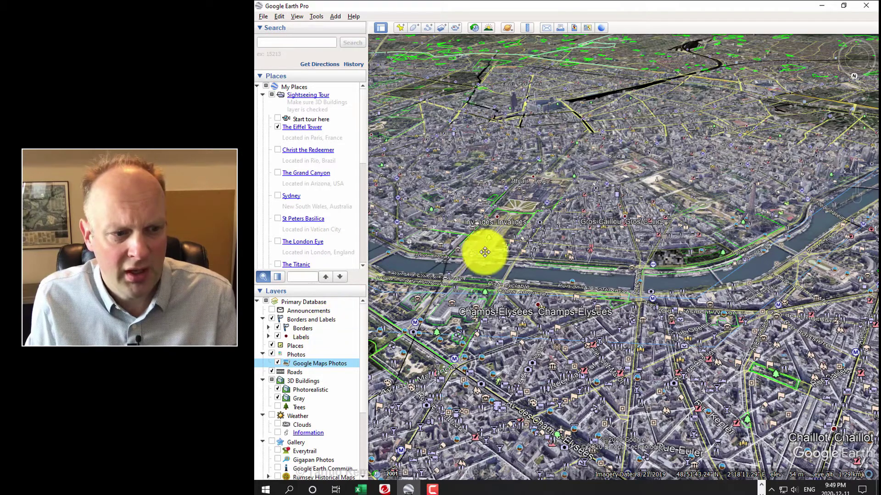
# Step: Zoom into the Paris streets, then back out over the Left Bank along Quai d'Orsay
pyautogui.scroll(5, 597, 225)
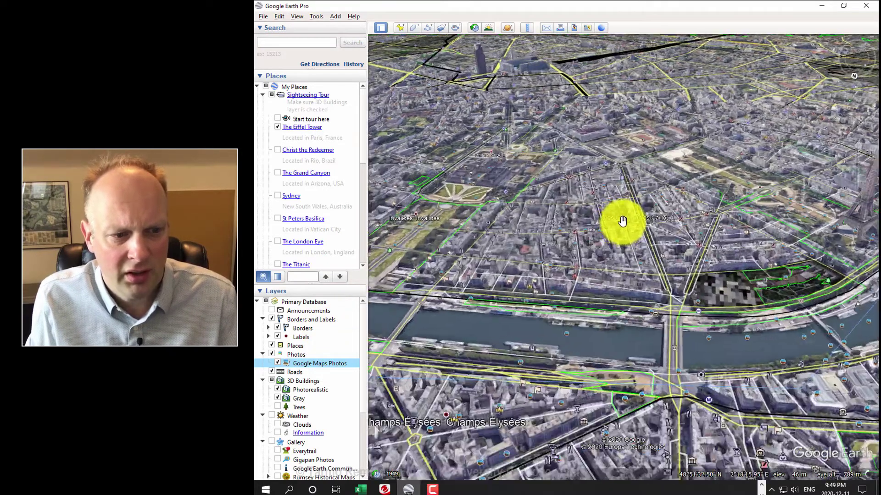
pyautogui.scroll(5, 651, 220)
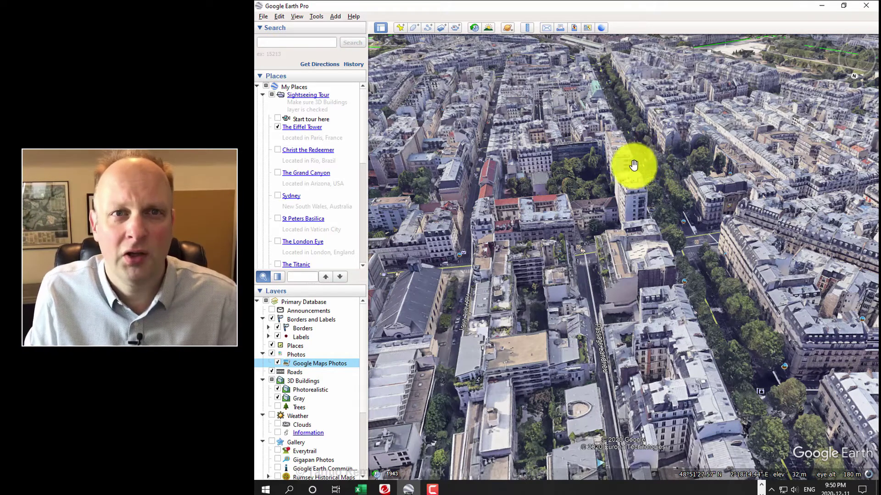
pyautogui.scroll(-3, 697, 140)
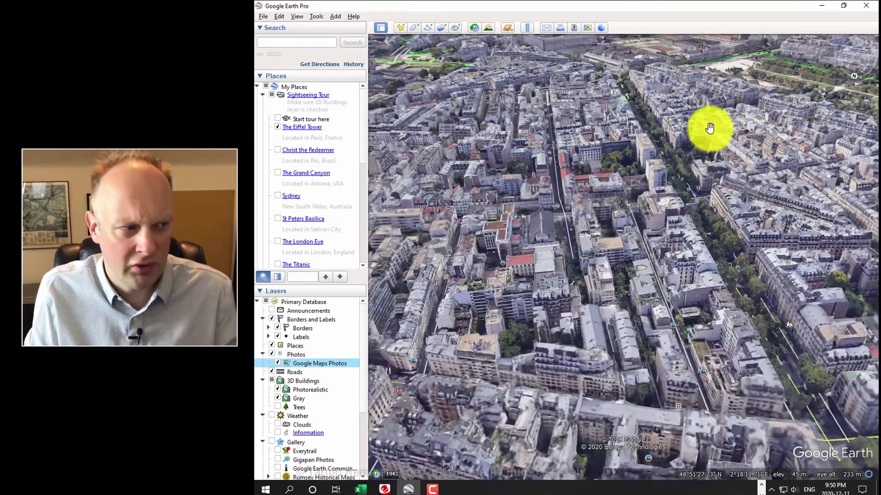
pyautogui.click(294, 43)
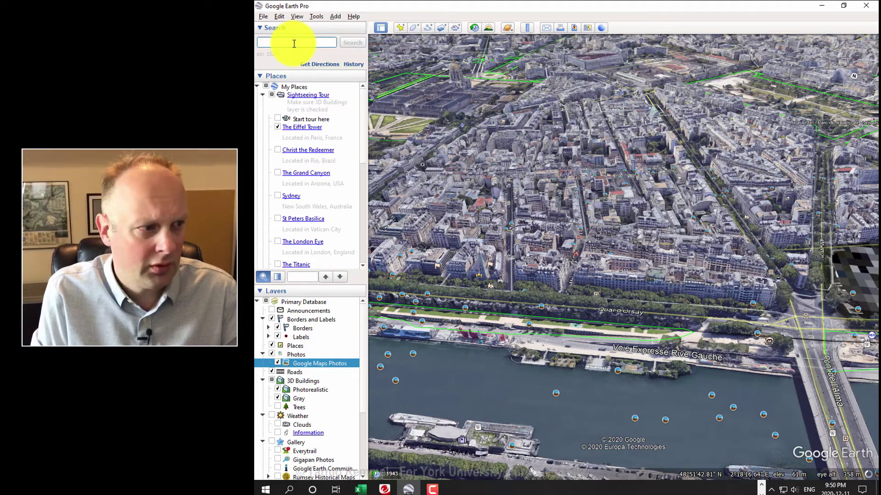
# Step: Search for 'Forbidden city', then refine the query to 'Forbidden city, china'
pyautogui.write('Forbidd')
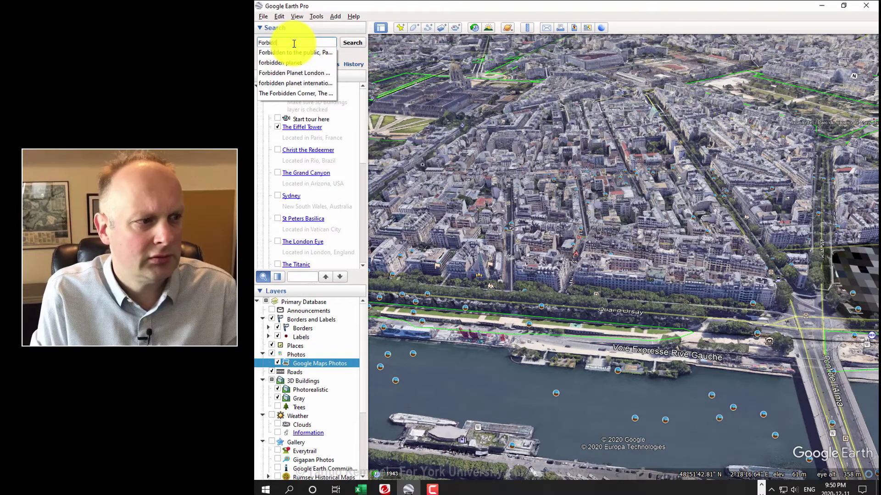
pyautogui.write('en city')
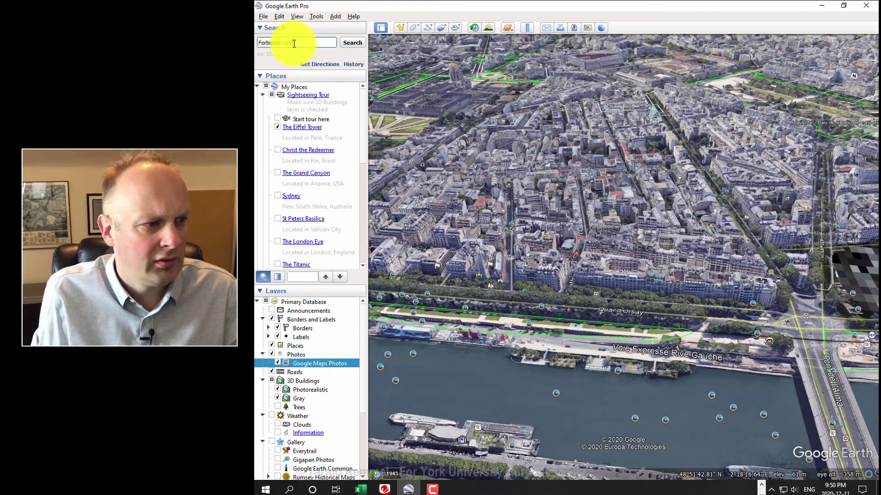
pyautogui.press('Return')
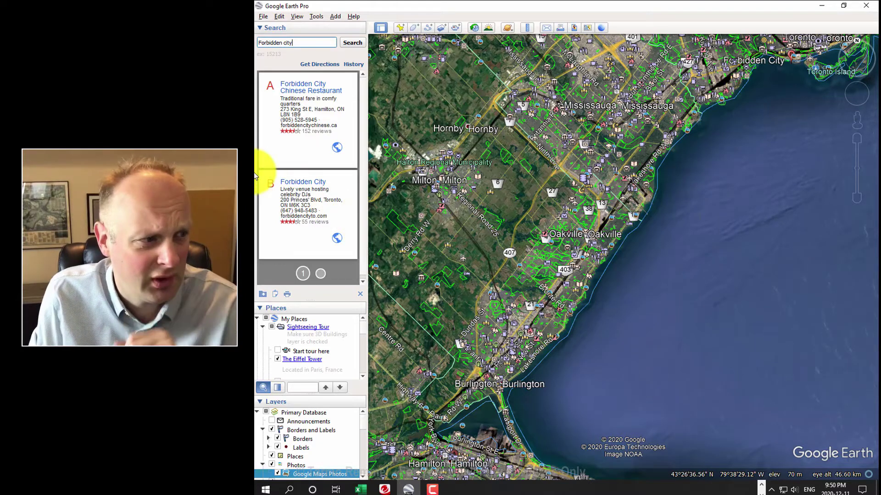
pyautogui.write(', ')
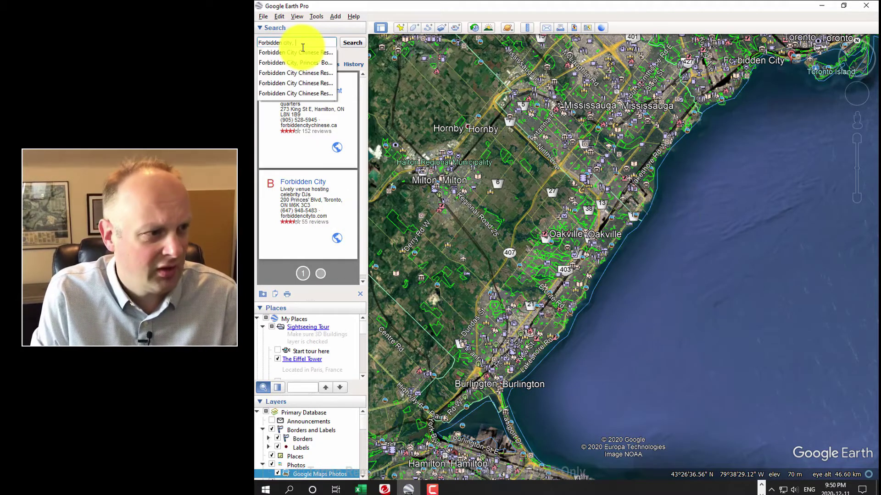
pyautogui.write('china')
pyautogui.press('Return')
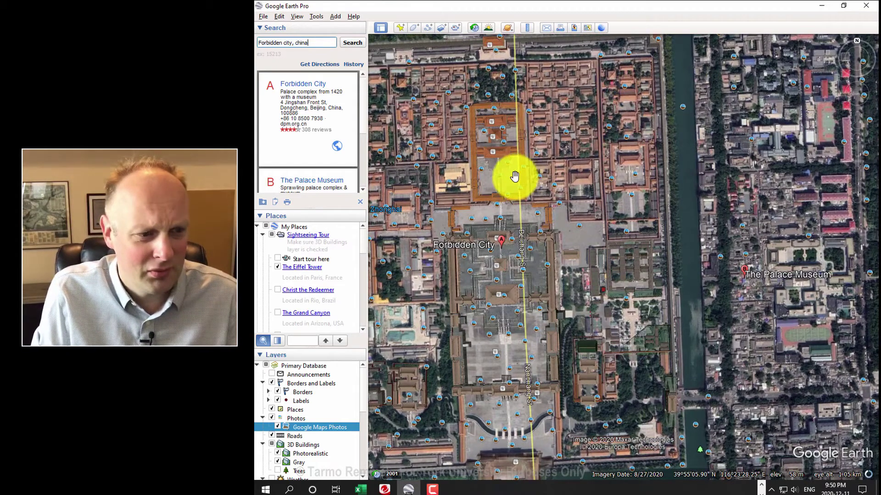
# Step: Pan, zoom and tilt into an oblique 3D view of the Forbidden City's palace halls
pyautogui.moveTo(535, 183); pyautogui.dragTo(626, 179)
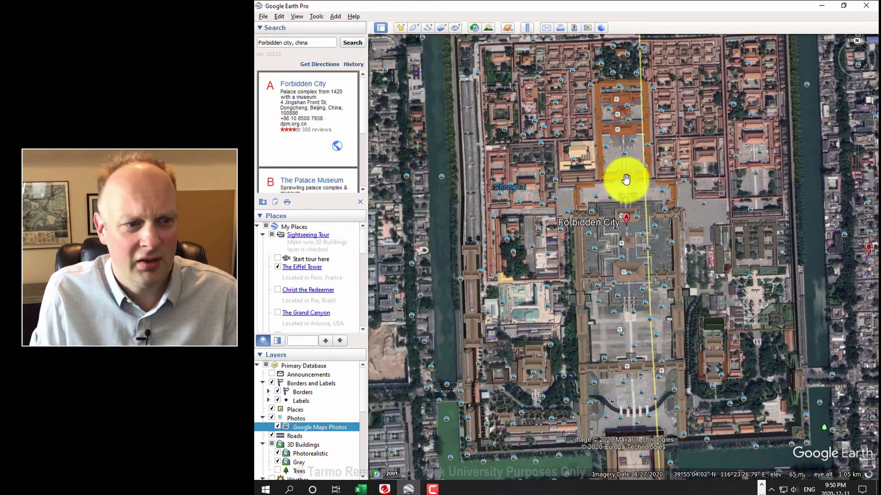
pyautogui.click(619, 181)
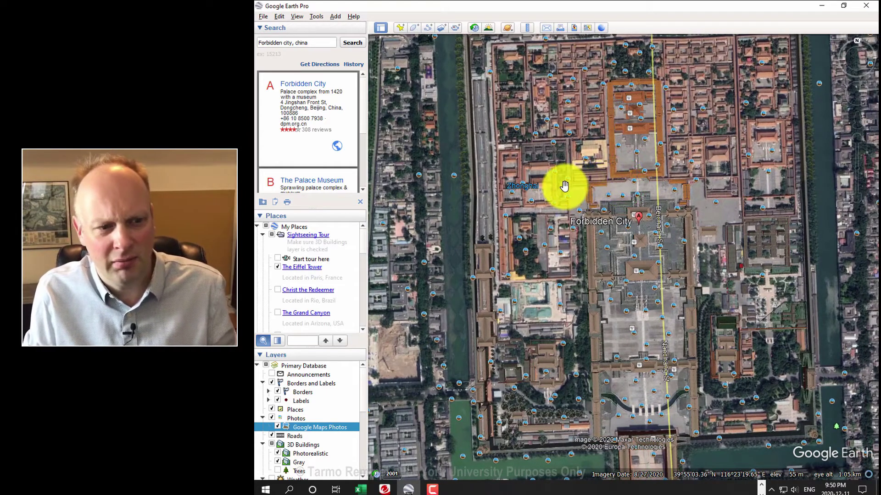
pyautogui.scroll(3, 659, 187)
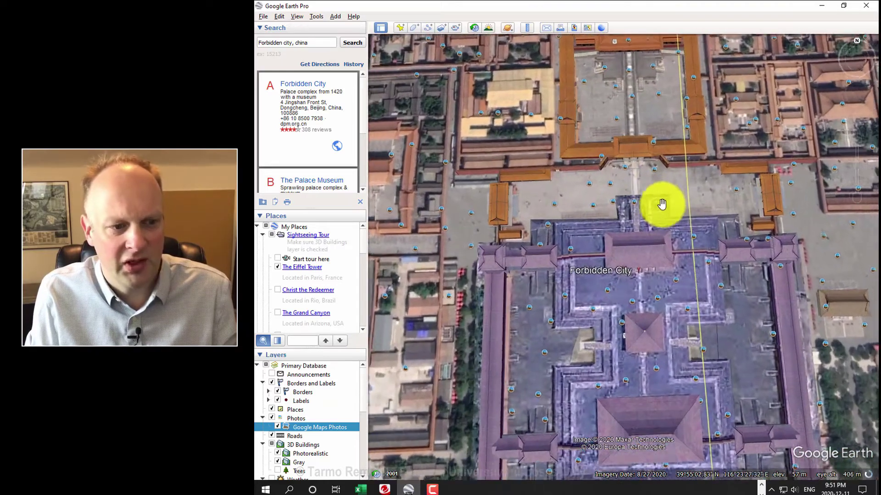
pyautogui.moveTo(666, 213); pyautogui.dragTo(610, 363, button='middle')
pyautogui.moveTo(610, 363); pyautogui.dragTo(569, 319)
pyautogui.moveTo(667, 212); pyautogui.dragTo(486, 246)
pyautogui.moveTo(610, 166); pyautogui.dragTo(609, 221)
# Step: View the courtyard dragon-head drain photo, then zoom out over the walled complex and moat
pyautogui.click(652, 277)
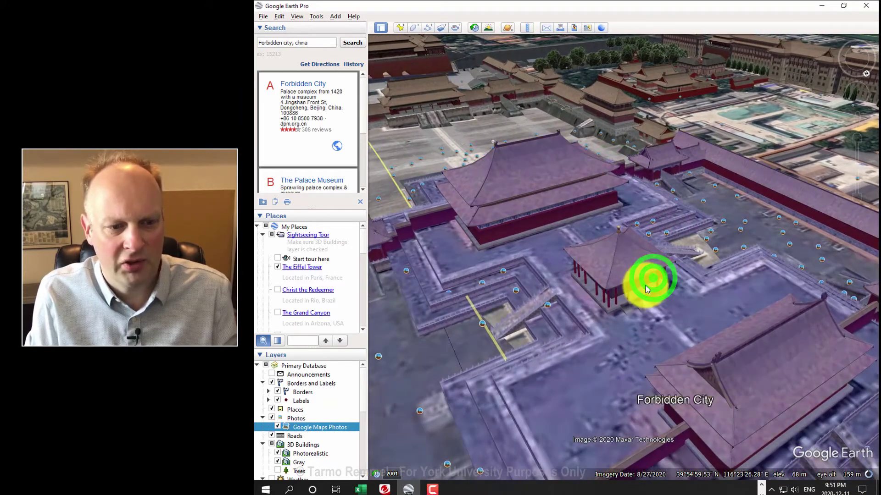
pyautogui.click(742, 248)
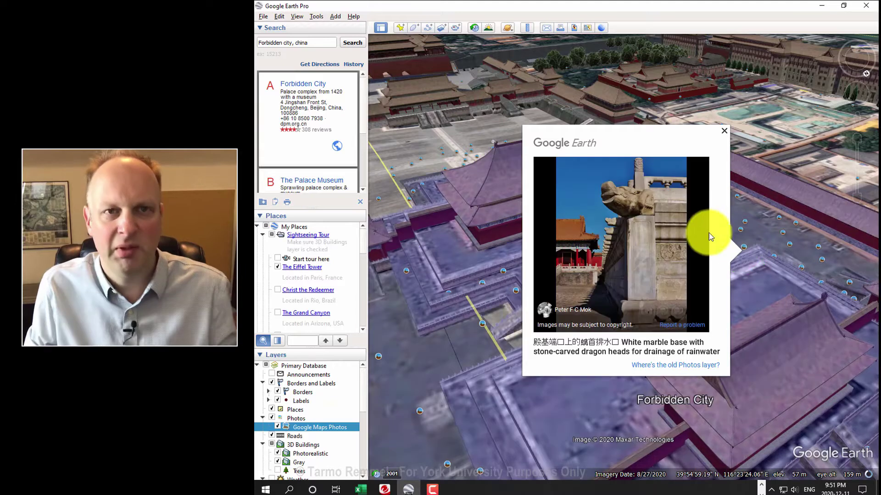
pyautogui.click(722, 132)
pyautogui.click(694, 188)
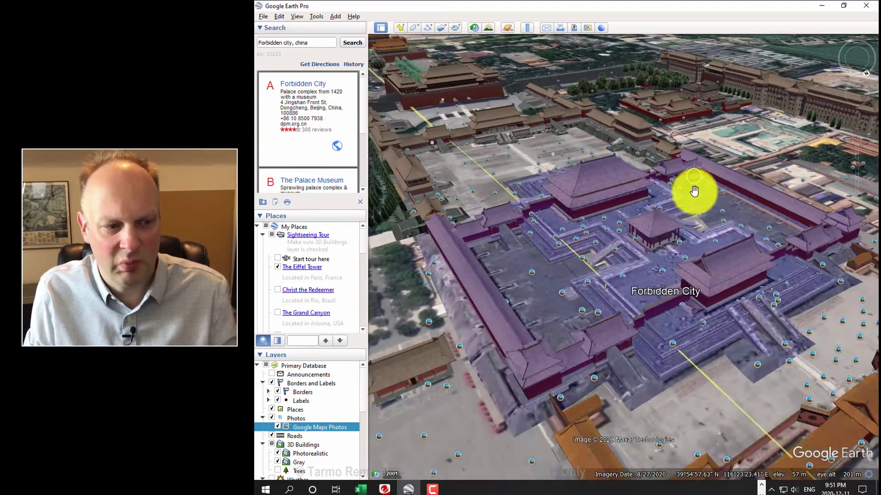
pyautogui.scroll(-2, 695, 188)
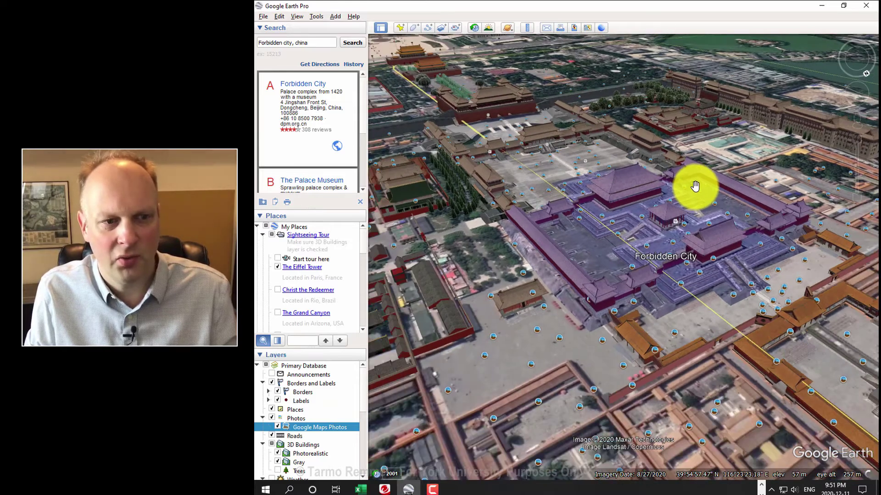
pyautogui.scroll(-2, 695, 183)
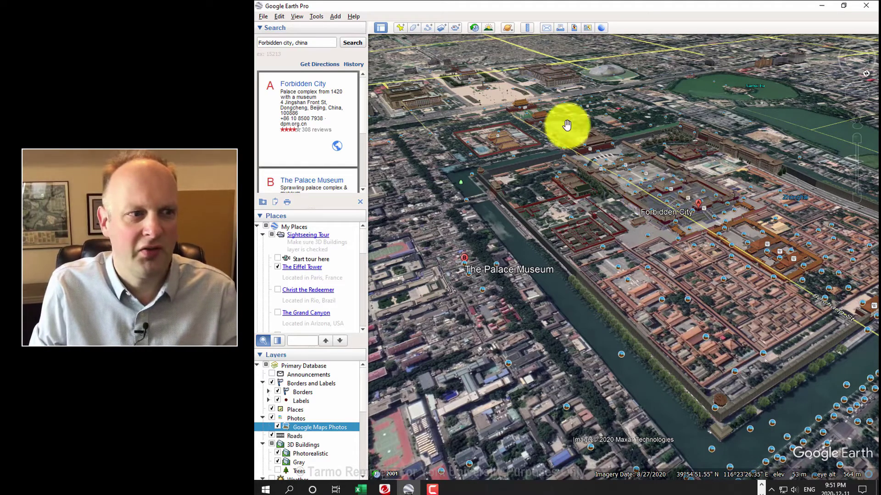
# Step: Turn on Historical Imagery and look straight down over central Beijing from higher up
pyautogui.click(474, 30)
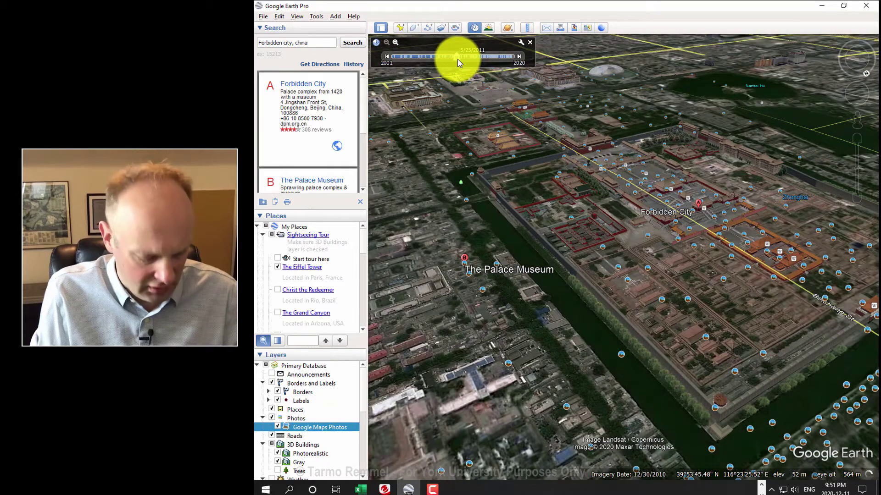
pyautogui.doubleClick(590, 180)
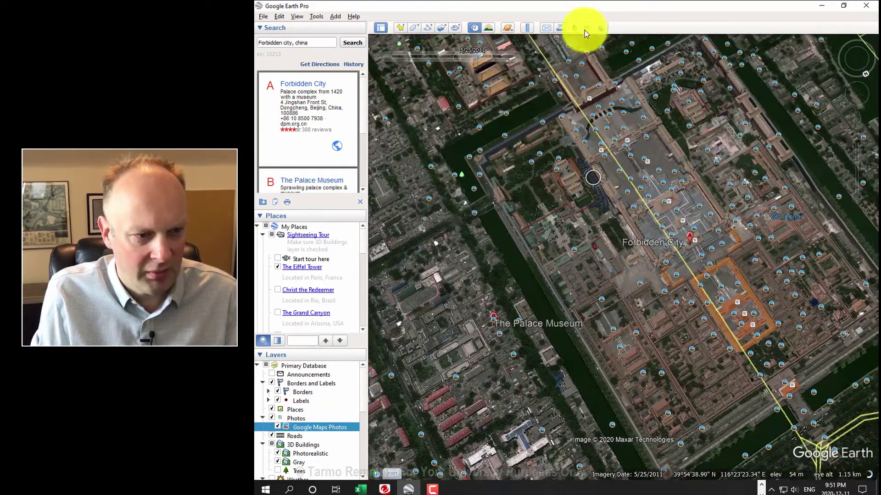
pyautogui.moveTo(609, 240); pyautogui.dragTo(613, 59, button='middle')
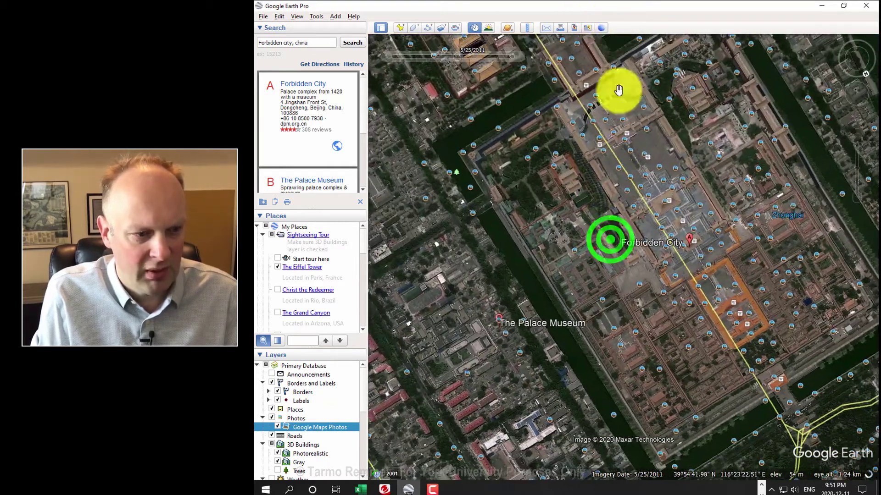
pyautogui.scroll(-5, 630, 161)
pyautogui.scroll(-5, 629, 162)
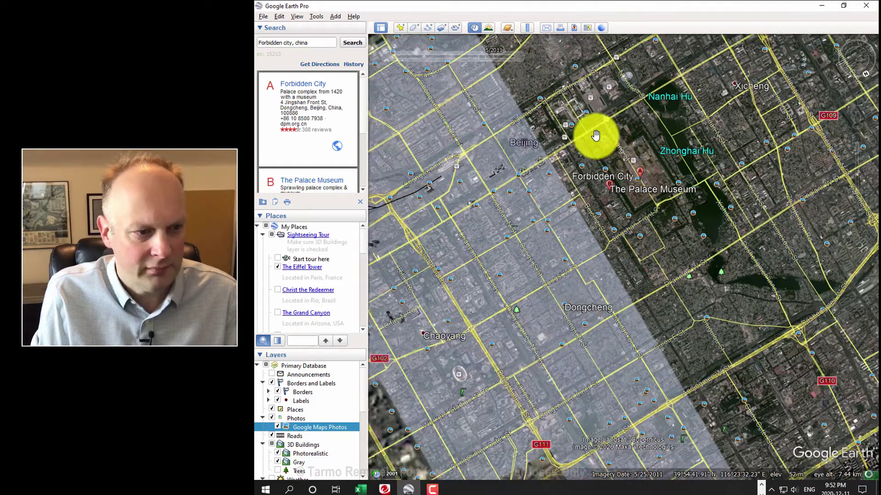
# Step: Set the historical imagery date back through 2008 to the 4/24/2007 image
pyautogui.click(648, 153)
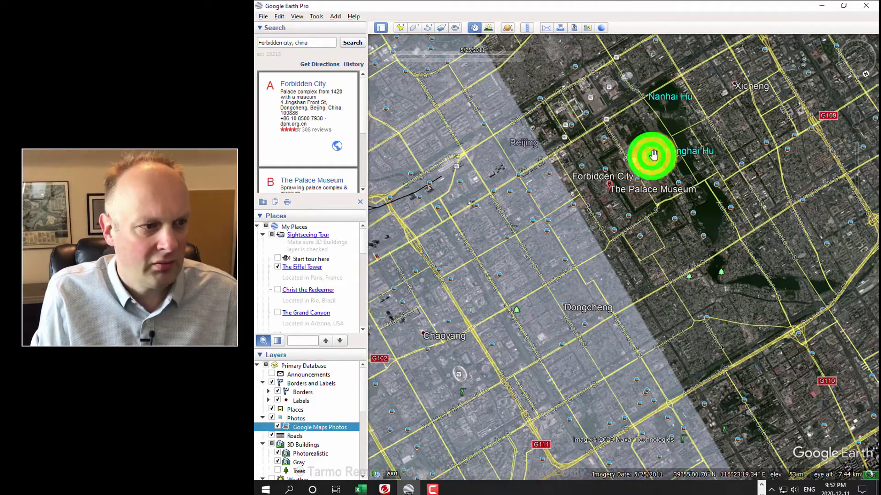
pyautogui.click(475, 28)
pyautogui.moveTo(457, 56); pyautogui.dragTo(433, 57)
pyautogui.click(443, 59)
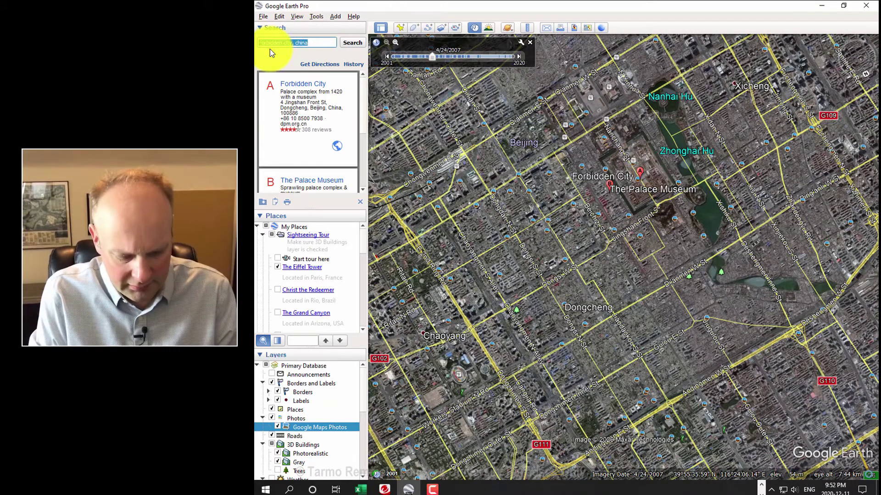
# Step: Search for Brazil, zoom in and pan north toward northwest Mato Grosso
pyautogui.write('Brazil')
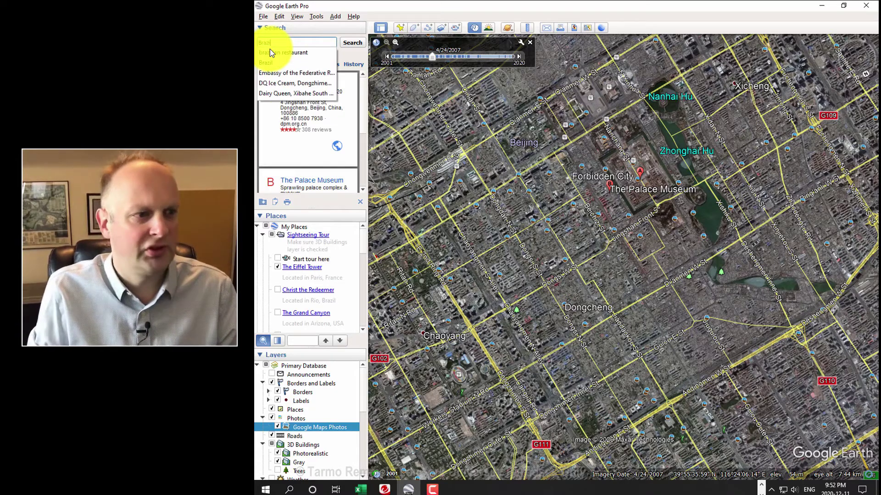
pyautogui.press('Return')
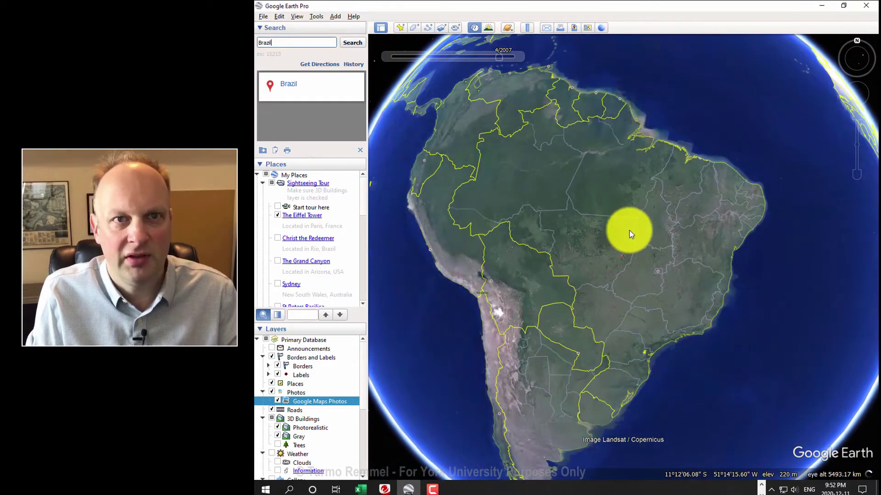
pyautogui.scroll(5, 623, 234)
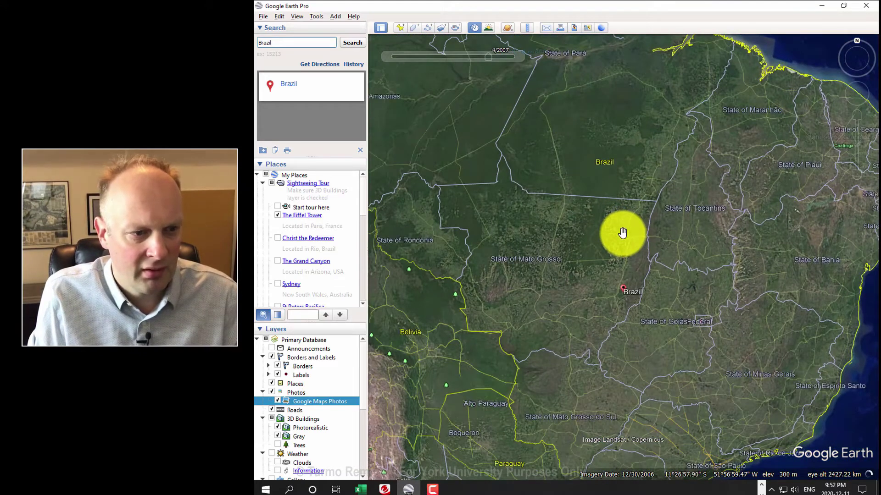
pyautogui.scroll(3, 622, 233)
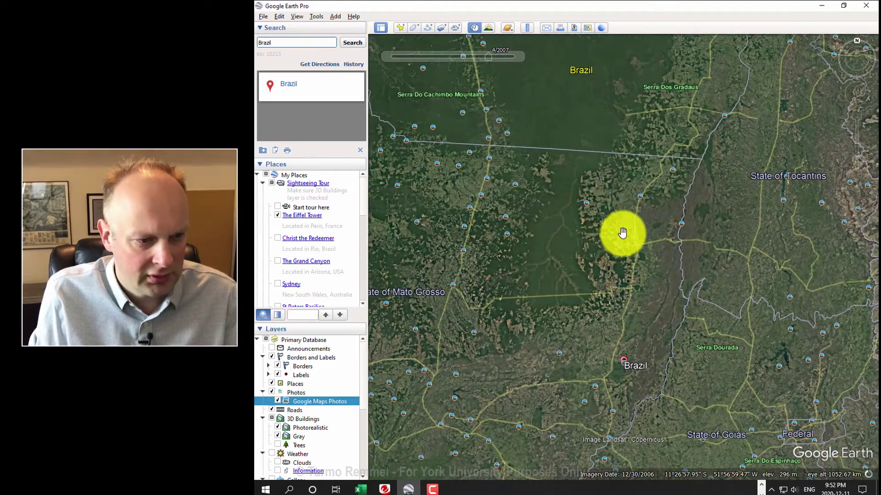
pyautogui.scroll(3, 622, 271)
pyautogui.scroll(3, 622, 270)
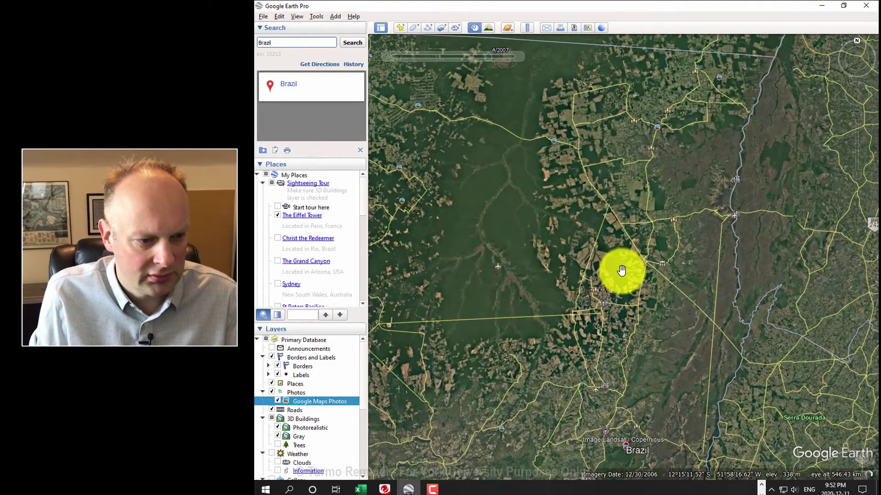
pyautogui.moveTo(621, 270); pyautogui.dragTo(770, 90)
pyautogui.moveTo(629, 273); pyautogui.dragTo(775, 270)
pyautogui.moveTo(643, 184); pyautogui.dragTo(722, 324)
pyautogui.moveTo(701, 285); pyautogui.dragTo(710, 362)
# Step: Zoom in on the fishbone forest clearings along BR-230 near Uruará
pyautogui.moveTo(714, 309); pyautogui.dragTo(703, 286, button='right')
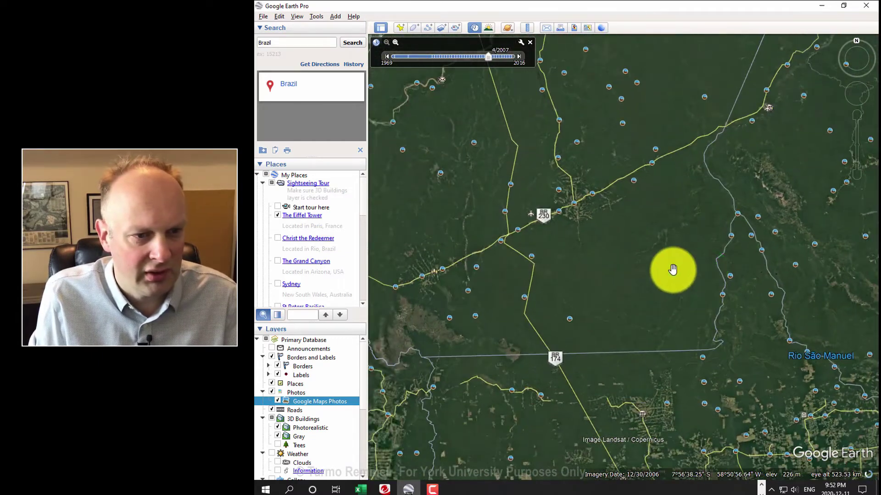
pyautogui.scroll(-4, 673, 270)
pyautogui.moveTo(734, 178); pyautogui.dragTo(635, 340)
pyautogui.moveTo(698, 248); pyautogui.dragTo(697, 246)
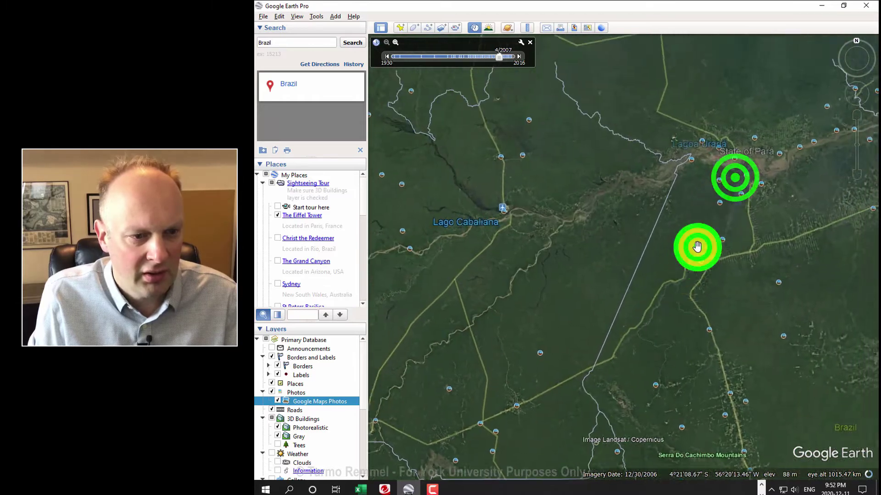
pyautogui.scroll(5, 692, 211)
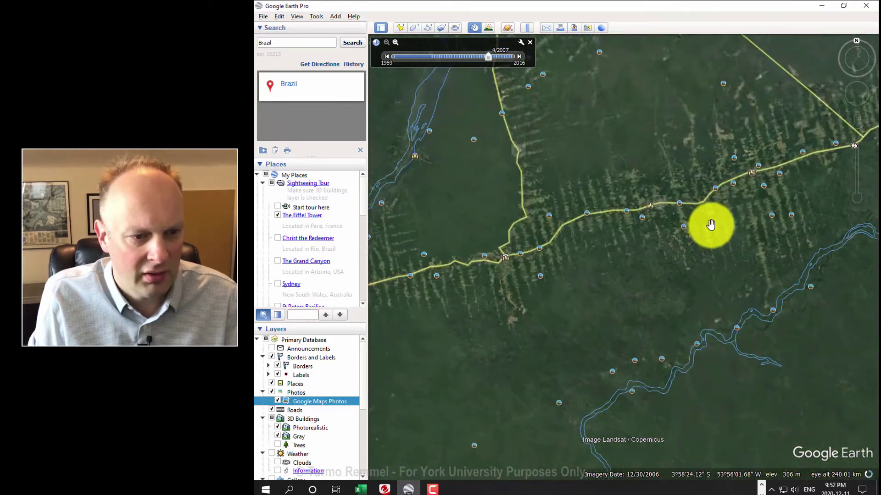
pyautogui.doubleClick(739, 205)
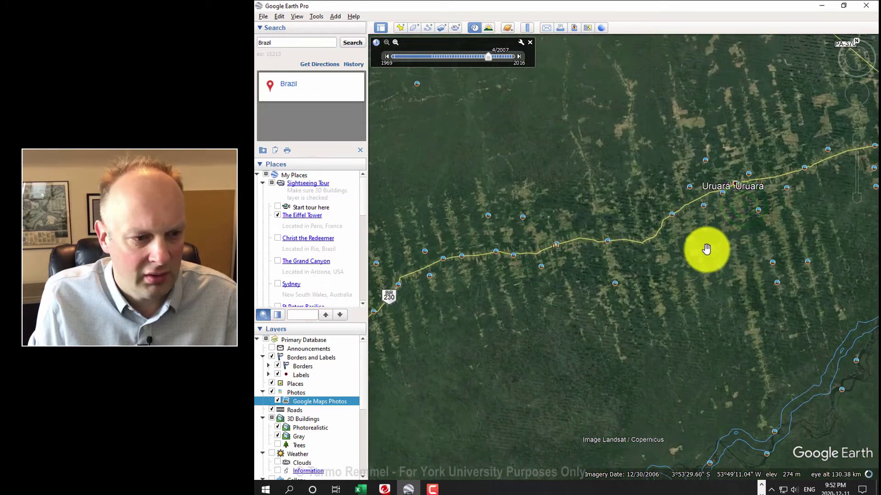
pyautogui.moveTo(706, 249); pyautogui.dragTo(718, 253)
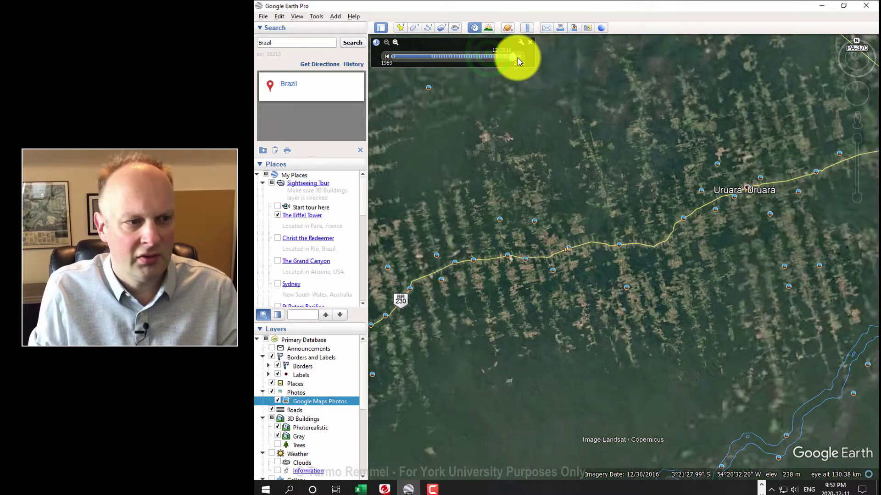
# Step: Step the imagery back from 2014 and 2012 to 1969, then forward to 1988
pyautogui.moveTo(516, 58); pyautogui.dragTo(453, 56)
pyautogui.click(506, 57)
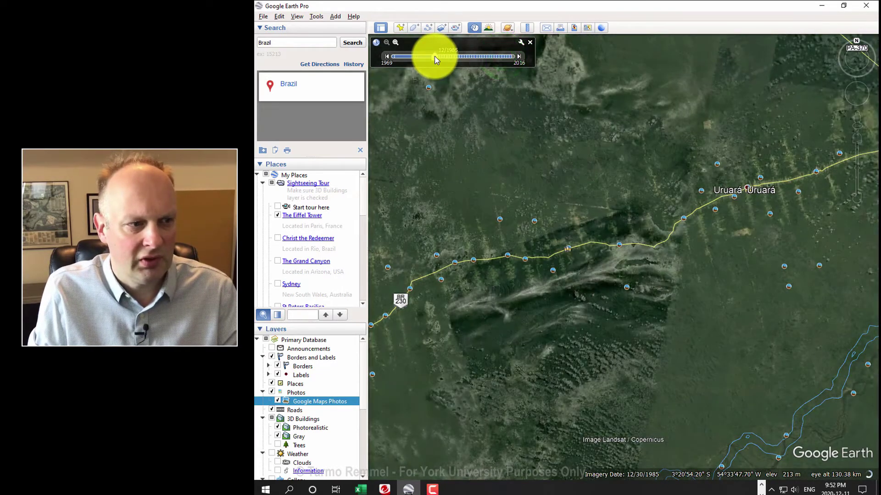
pyautogui.click(434, 56)
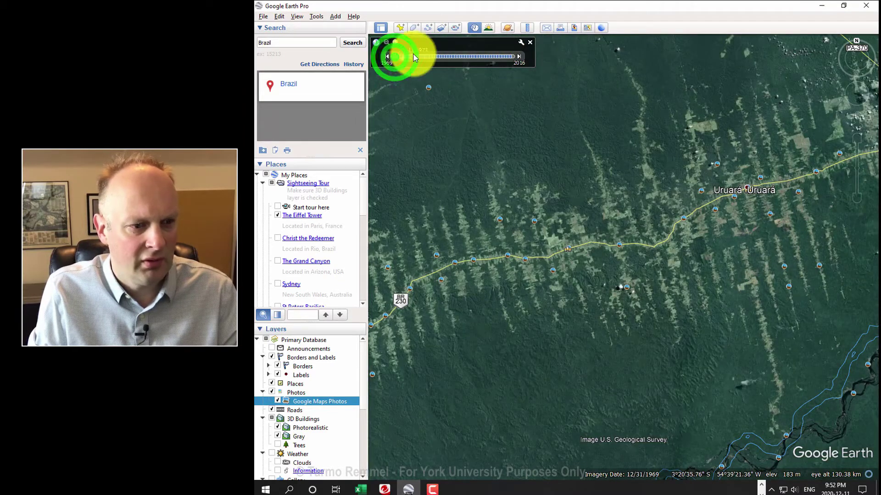
pyautogui.moveTo(435, 56); pyautogui.dragTo(477, 56)
# Step: Re-centre on Uruará, advance to the 12/30/2015 imagery and zoom out
pyautogui.moveTo(771, 157); pyautogui.dragTo(582, 193)
pyautogui.moveTo(628, 157); pyautogui.dragTo(629, 181)
pyautogui.moveTo(474, 57)
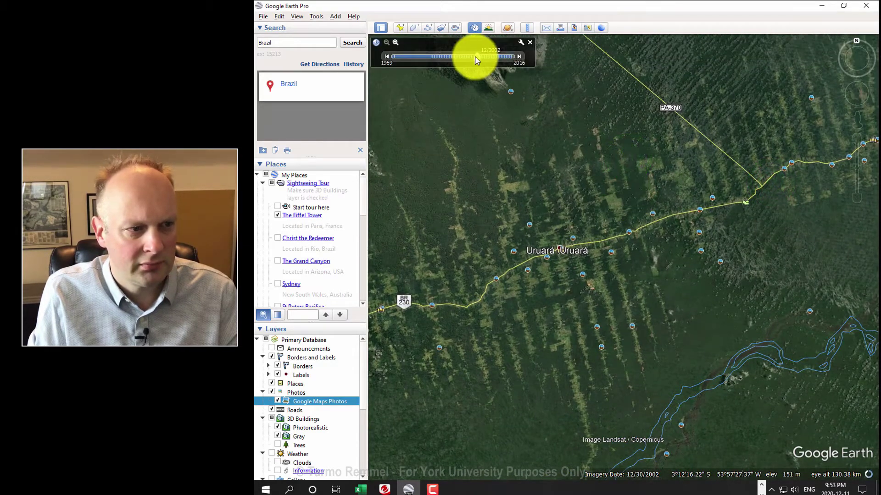
pyautogui.moveTo(486, 57); pyautogui.dragTo(508, 59)
pyautogui.scroll(-3, 611, 118)
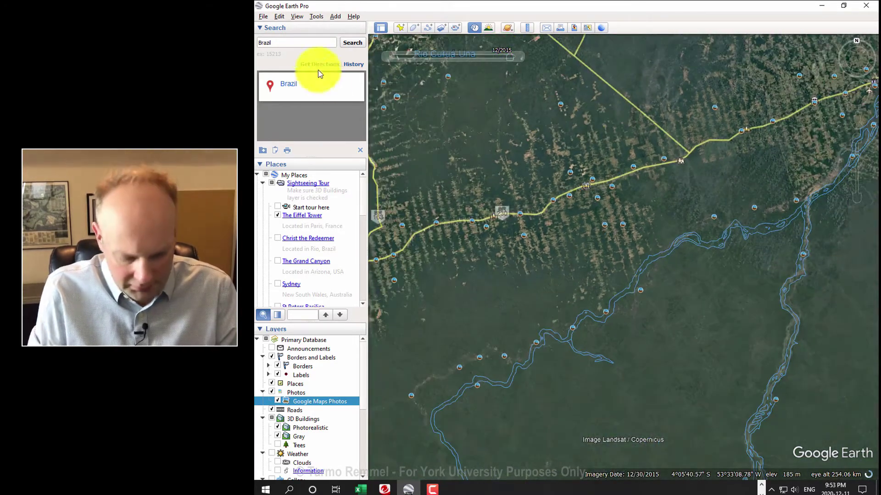
pyautogui.moveTo(296, 40); pyautogui.dragTo(262, 45)
# Step: Search for 'mexico', correcting a typo in the query
pyautogui.write('mexixc')
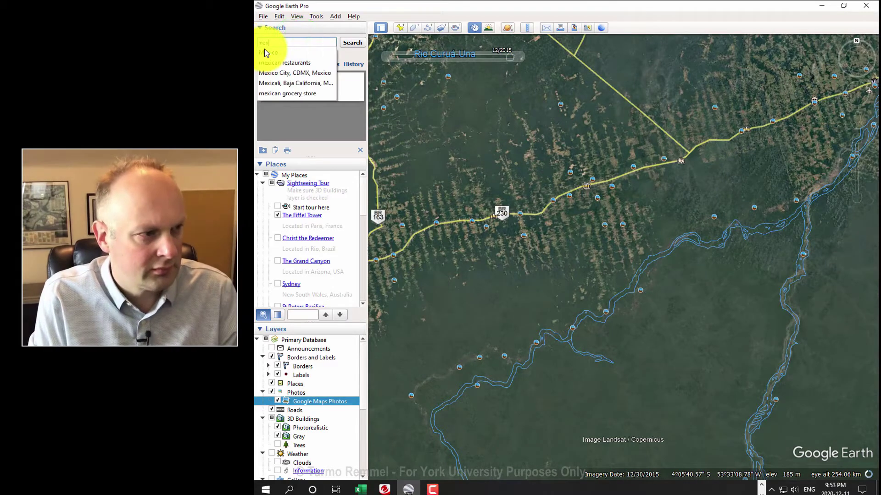
pyautogui.press('BackSpace')
pyautogui.write('co')
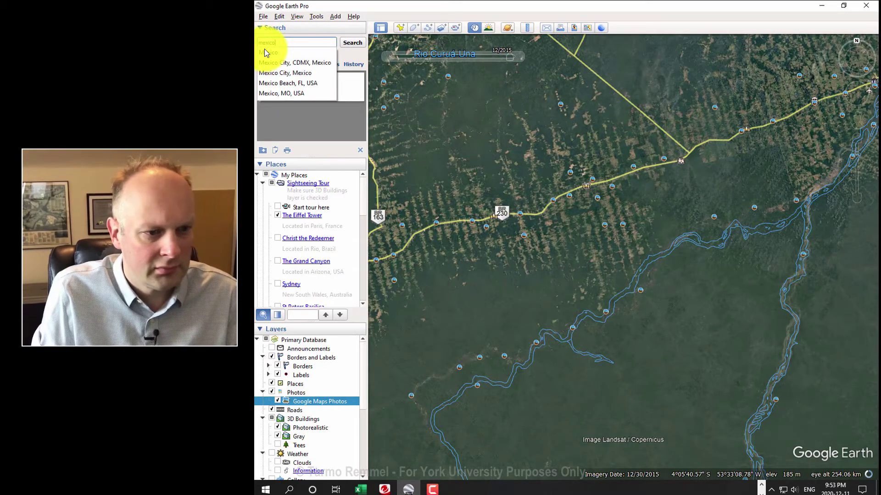
pyautogui.press('Return')
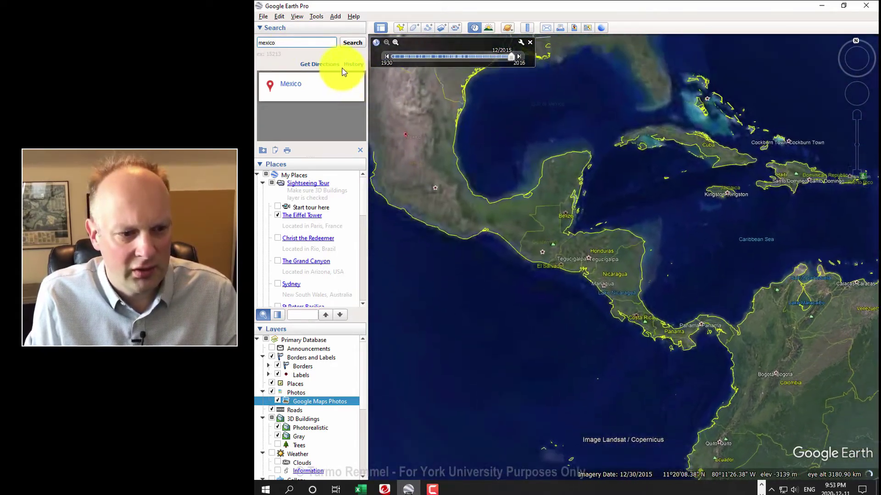
# Step: Pan and zoom in past Cancún onto the sandy clearing on the Caribbean coast
pyautogui.moveTo(527, 114); pyautogui.dragTo(390, 81)
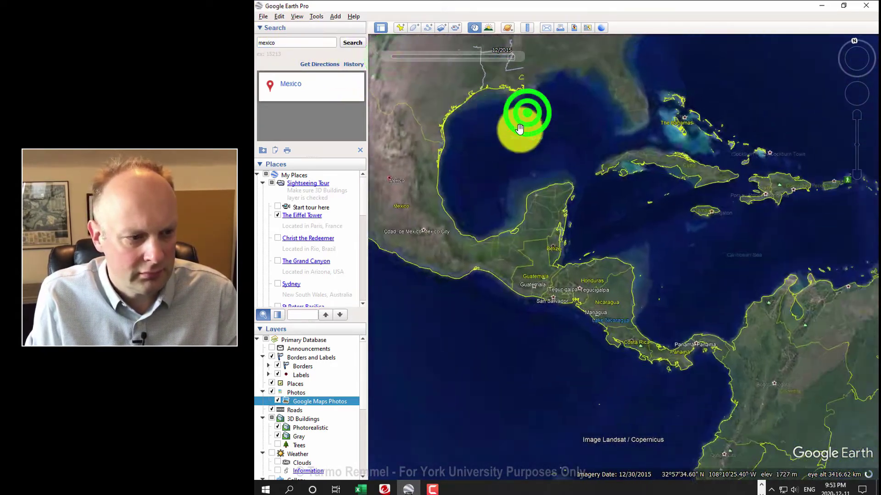
pyautogui.moveTo(524, 144); pyautogui.dragTo(609, 209)
pyautogui.scroll(5, 543, 213)
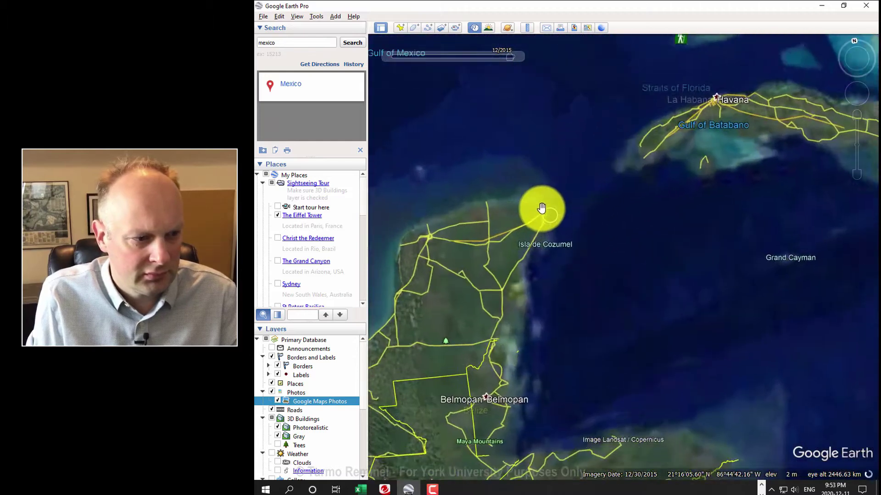
pyautogui.scroll(3, 534, 239)
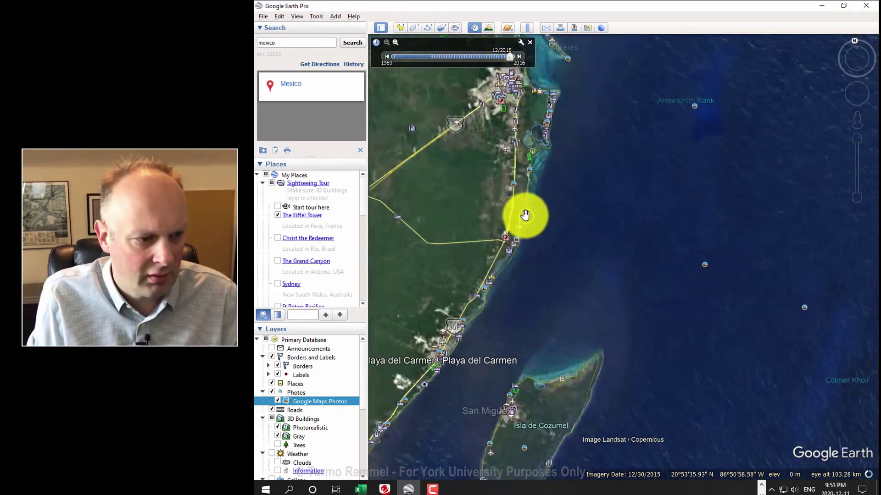
pyautogui.moveTo(527, 164); pyautogui.dragTo(570, 255)
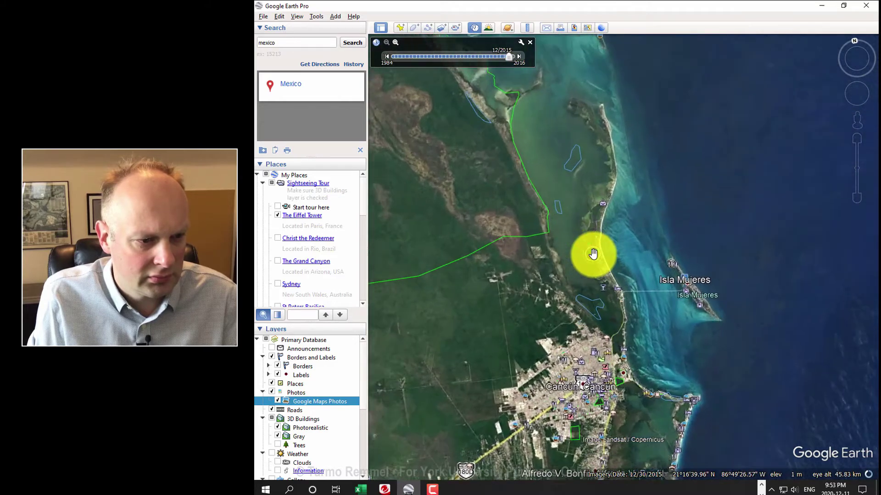
pyautogui.scroll(5, 603, 248)
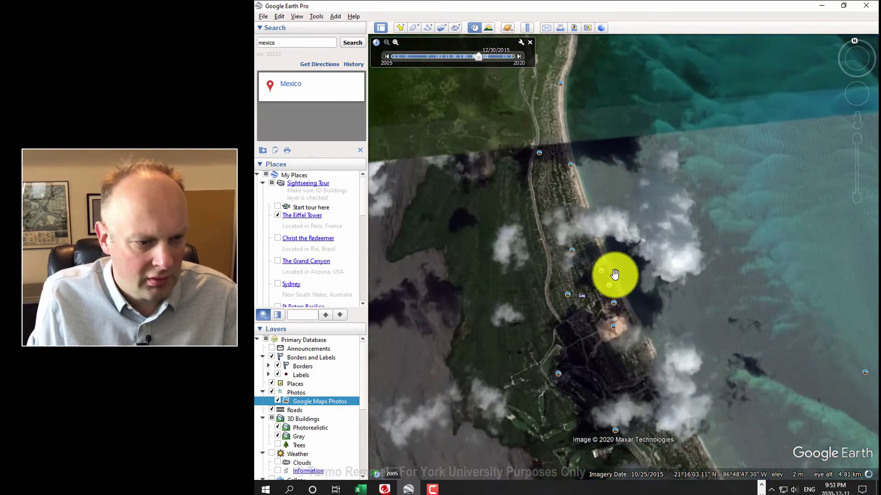
pyautogui.moveTo(617, 306); pyautogui.dragTo(604, 275)
pyautogui.scroll(4, 604, 271)
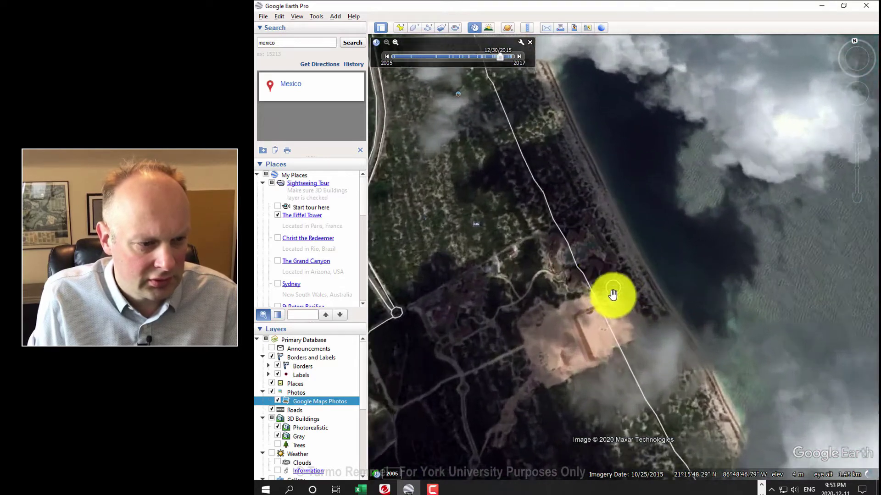
pyautogui.moveTo(614, 304); pyautogui.dragTo(631, 252)
pyautogui.scroll(2, 632, 262)
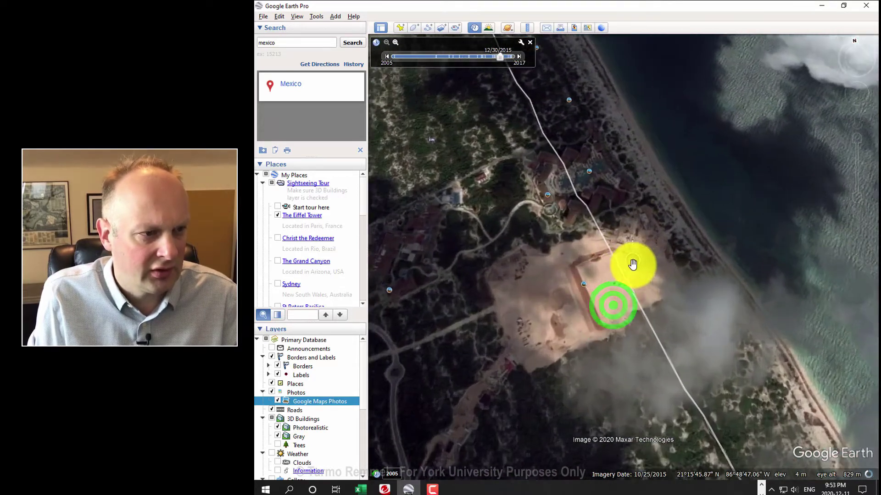
# Step: Jump to the oldest 2005 imagery and step forward through 12/12/2011 to 4/20/2014
pyautogui.moveTo(496, 55); pyautogui.dragTo(382, 57)
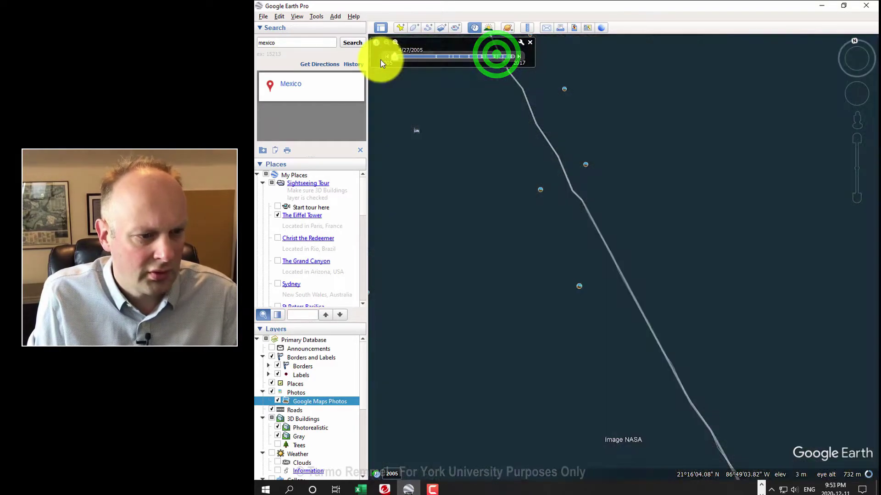
pyautogui.moveTo(574, 199); pyautogui.dragTo(621, 161)
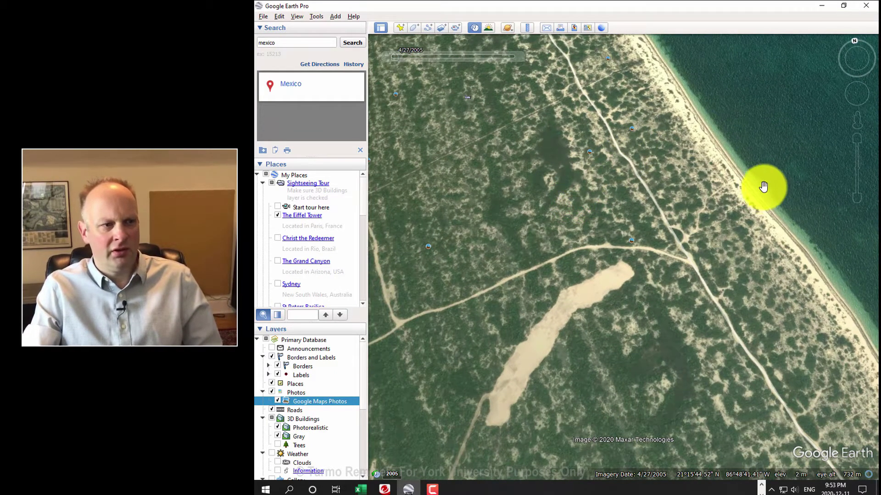
pyautogui.moveTo(404, 60)
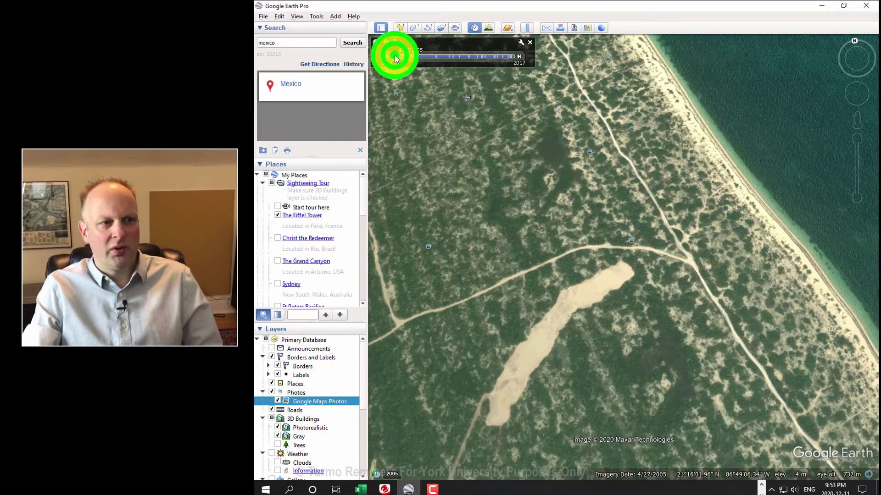
pyautogui.click(433, 55)
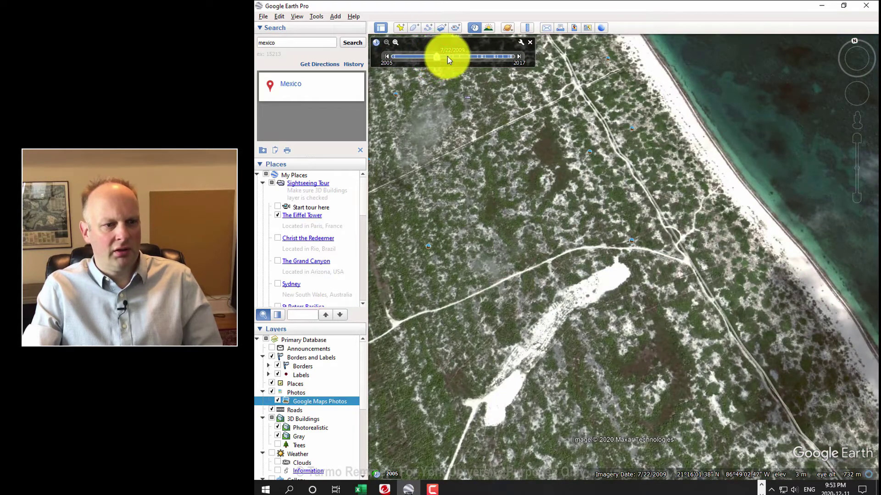
pyautogui.click(448, 56)
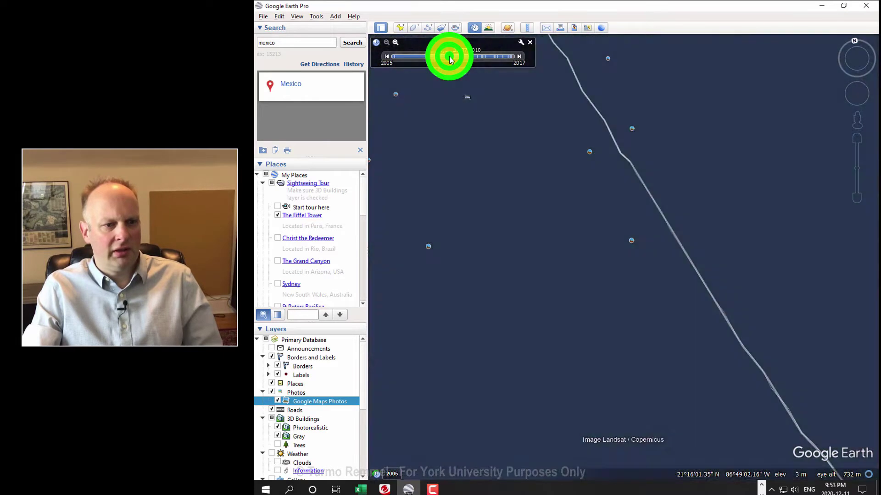
pyautogui.click(455, 56)
pyautogui.click(461, 56)
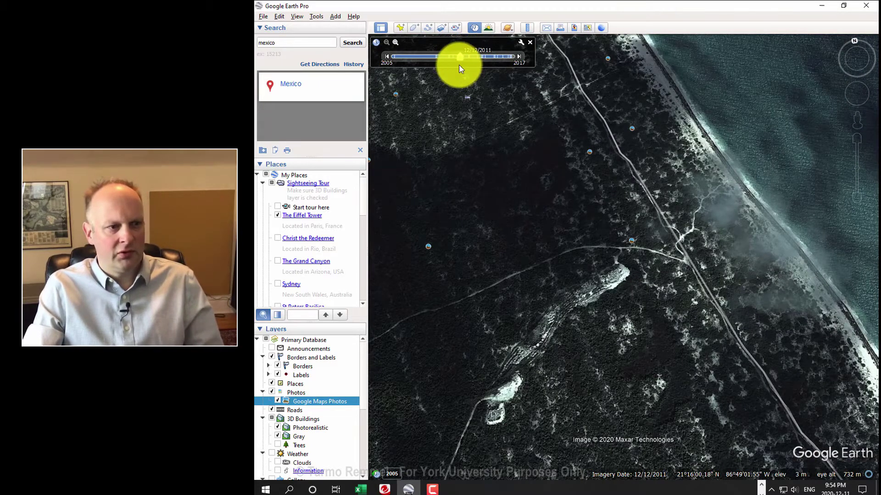
pyautogui.click(467, 56)
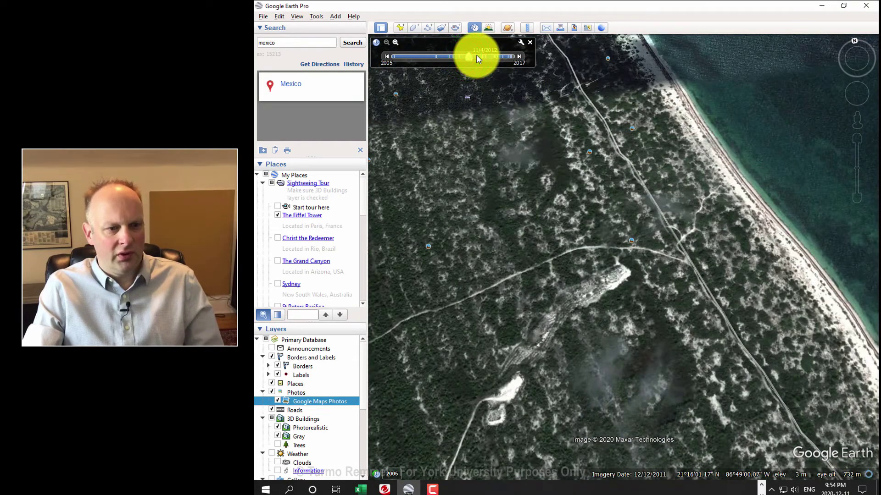
pyautogui.click(477, 57)
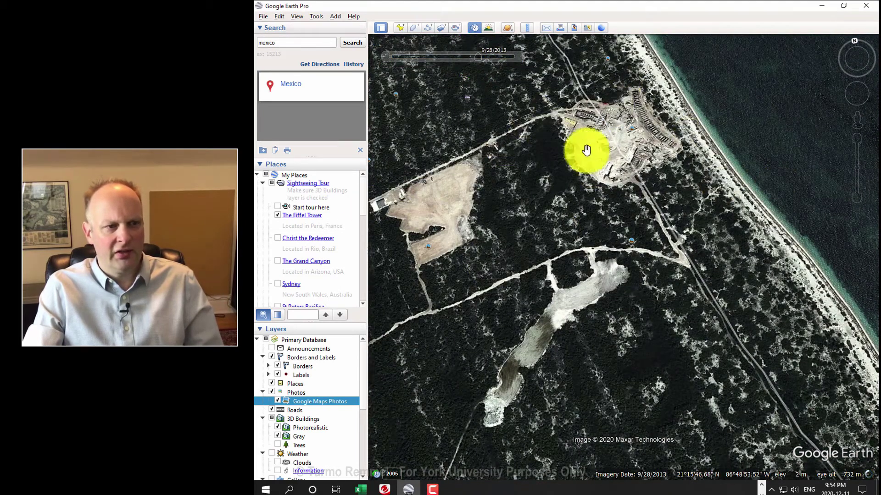
pyautogui.click(484, 57)
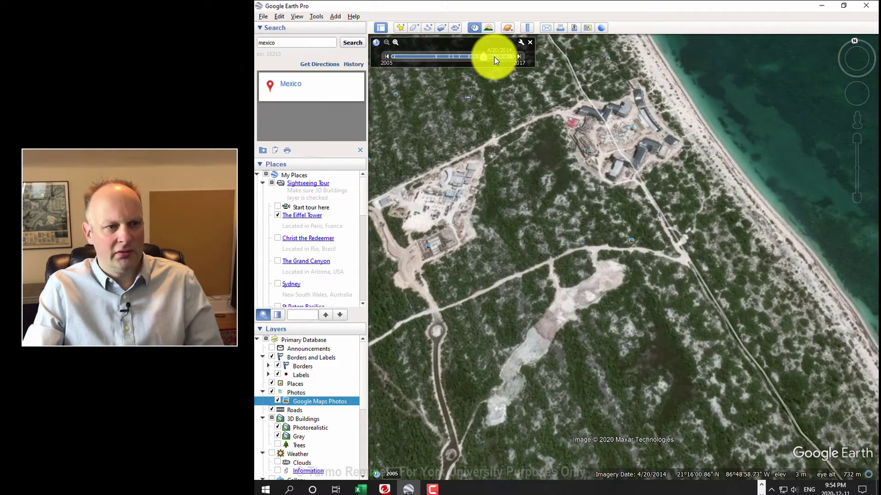
# Step: Continue through the 2015 and 2016 resort imagery to 3/28/2017, then zoom out along the coast
pyautogui.click(494, 56)
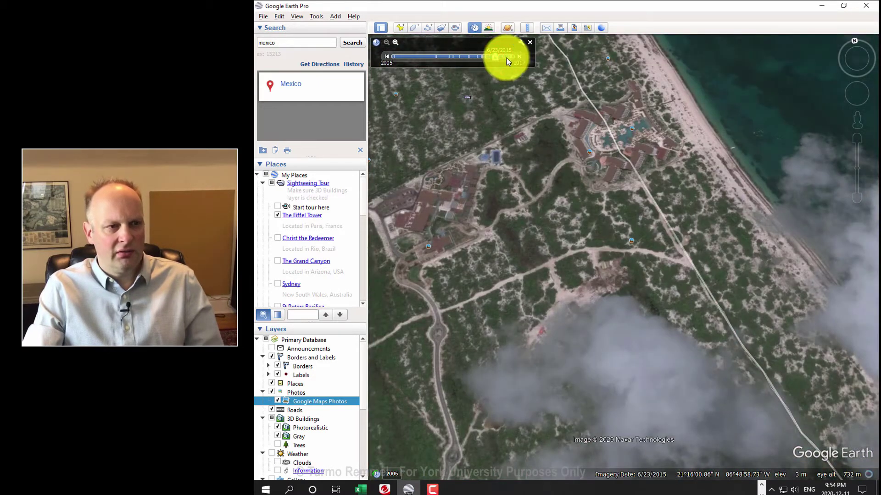
pyautogui.click(503, 56)
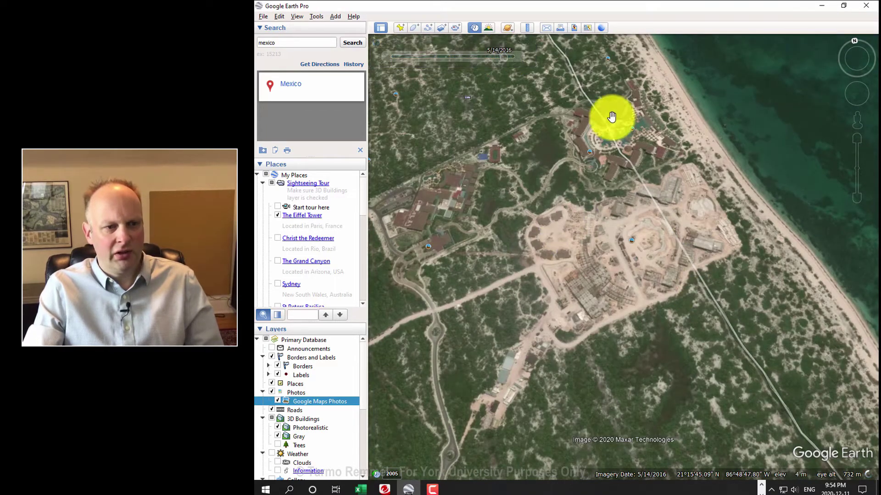
pyautogui.click(509, 56)
pyautogui.click(510, 56)
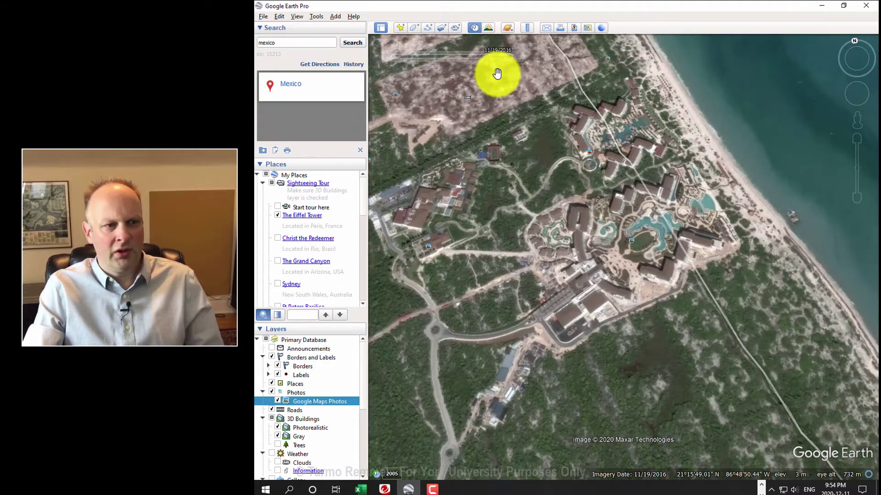
pyautogui.click(512, 56)
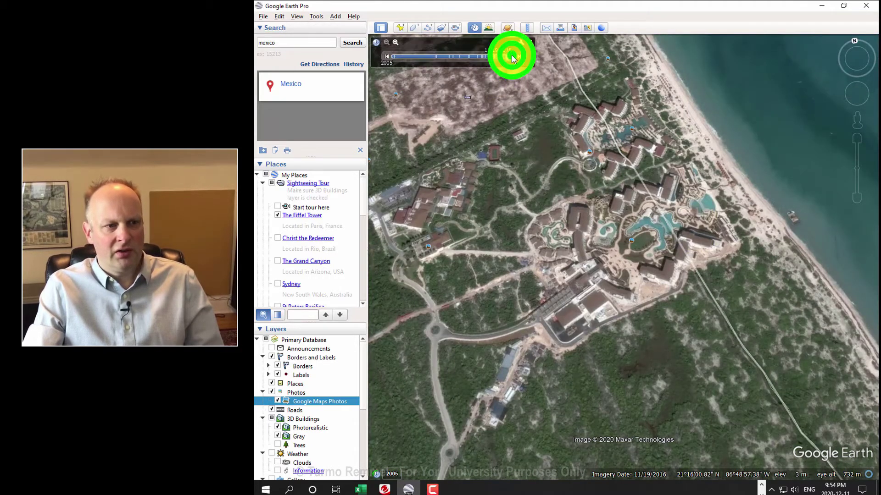
pyautogui.click(516, 56)
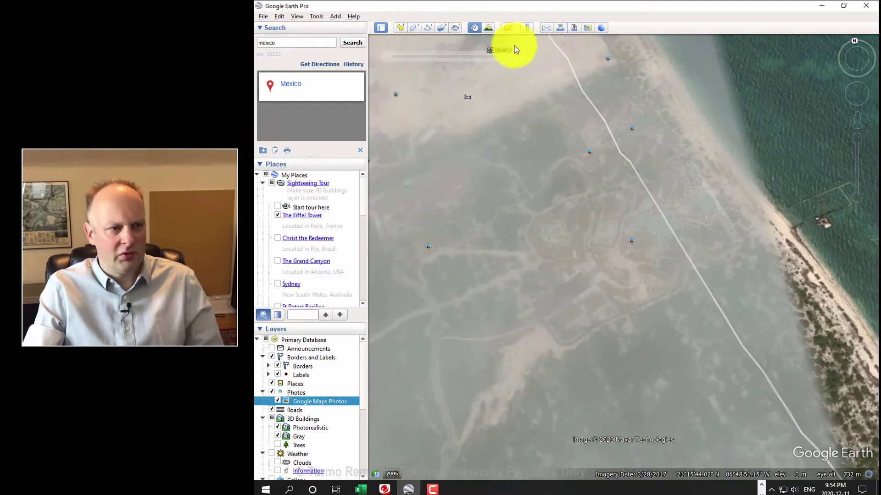
pyautogui.click(512, 55)
pyautogui.scroll(-5, 559, 142)
pyautogui.scroll(-3, 558, 145)
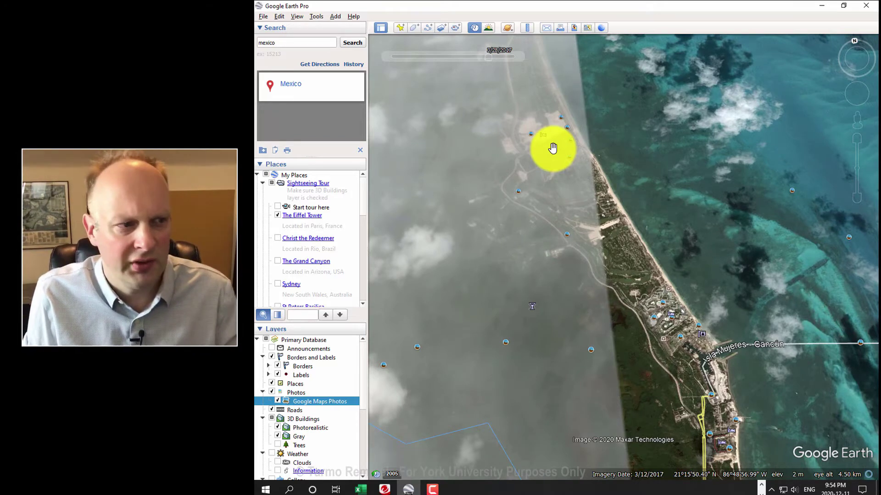
# Step: Switch from historical to current imagery with sunlight shading on, and start zooming out
pyautogui.click(473, 29)
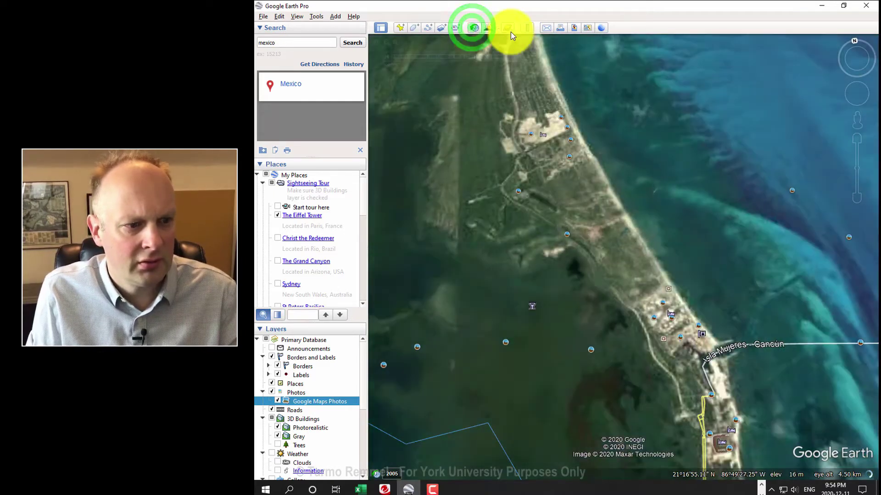
pyautogui.click(489, 28)
pyautogui.scroll(-3, 563, 124)
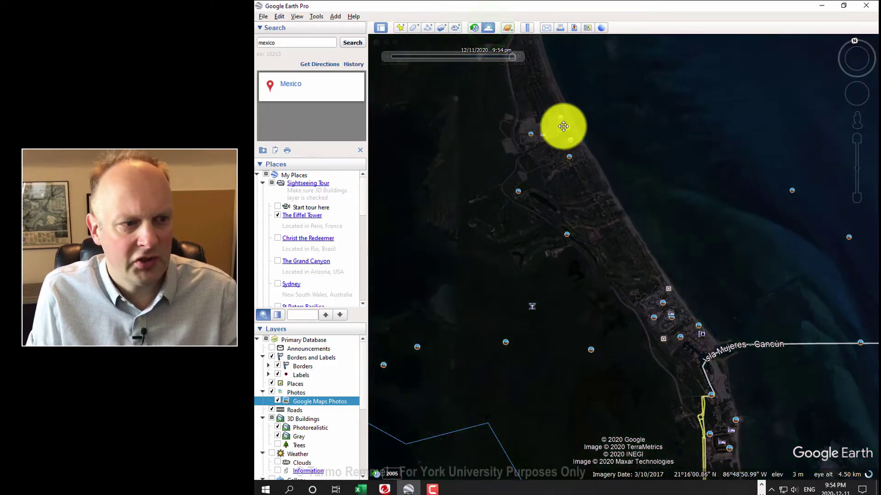
pyautogui.scroll(-5, 563, 124)
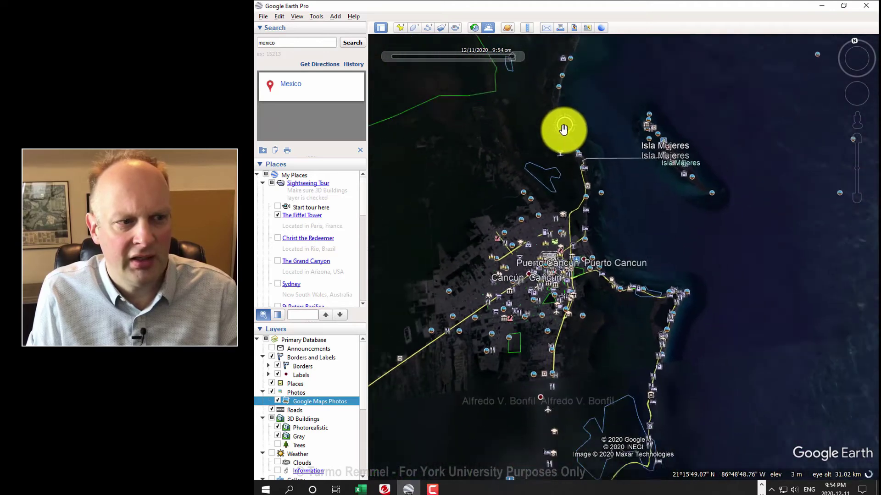
pyautogui.scroll(-5, 504, 64)
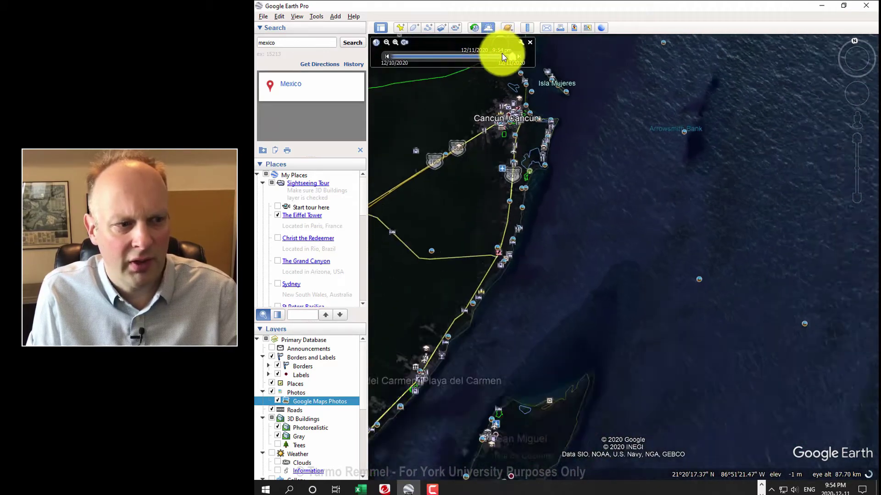
# Step: Pull out to the whole globe and spin it east toward Africa and Arabia
pyautogui.moveTo(554, 104); pyautogui.dragTo(630, 137)
pyautogui.scroll(-3, 629, 137)
pyautogui.scroll(-5, 629, 138)
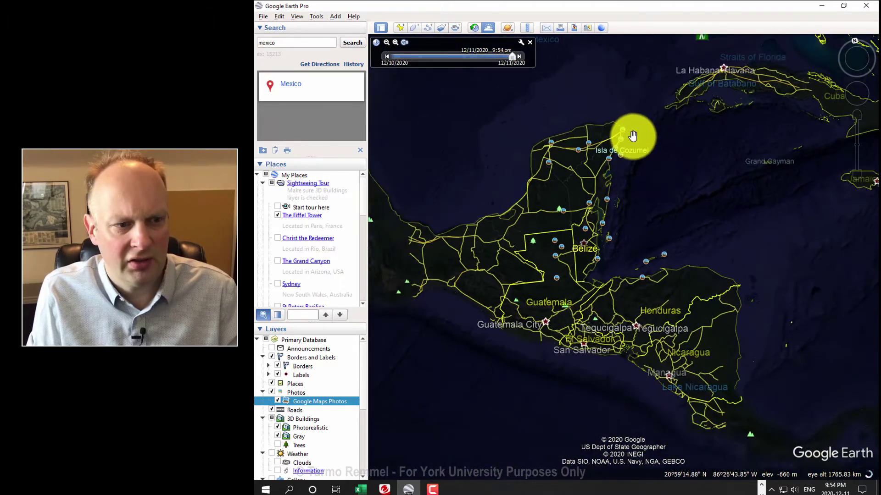
pyautogui.scroll(-5, 633, 135)
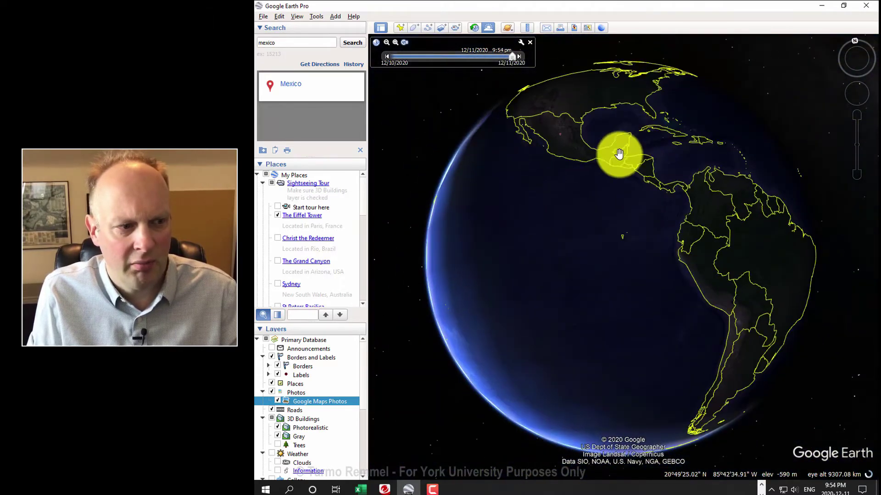
pyautogui.moveTo(588, 153); pyautogui.dragTo(462, 177)
pyautogui.moveTo(697, 149); pyautogui.dragTo(568, 224)
pyautogui.moveTo(733, 144); pyautogui.dragTo(659, 193)
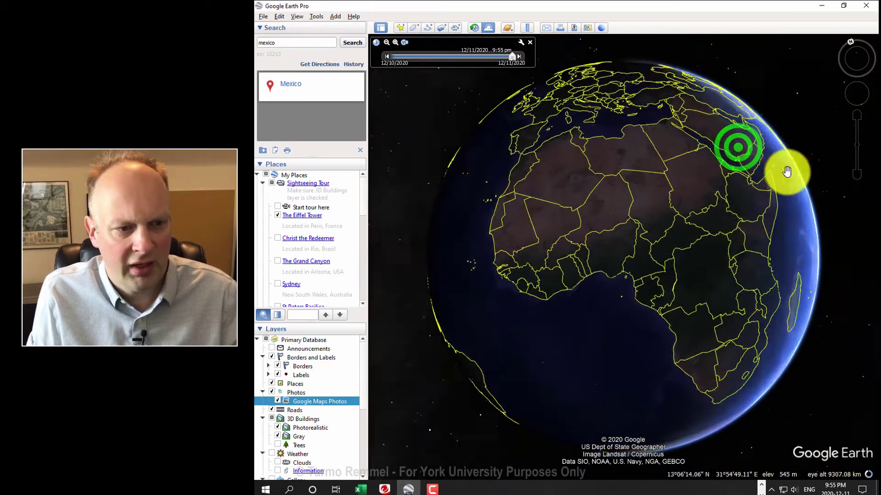
pyautogui.moveTo(786, 171); pyautogui.dragTo(732, 203)
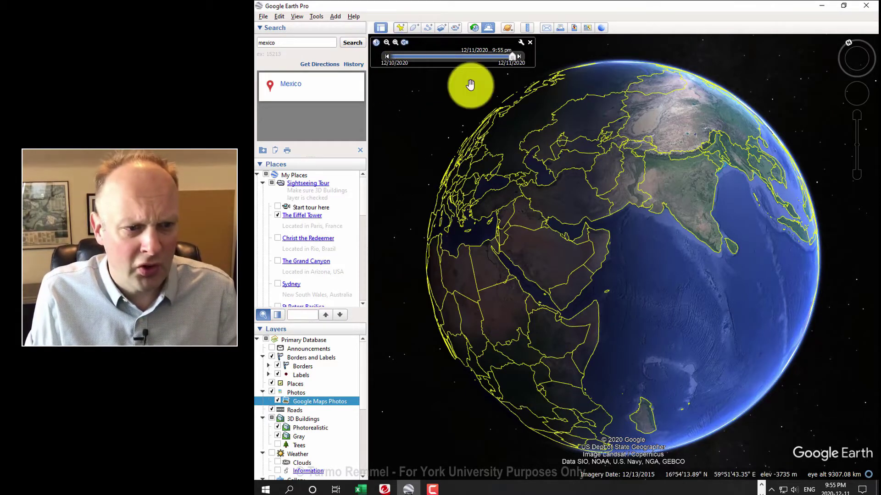
# Step: Fly in from the globe over South Asia toward Malaysia and Borneo
pyautogui.doubleClick(662, 135)
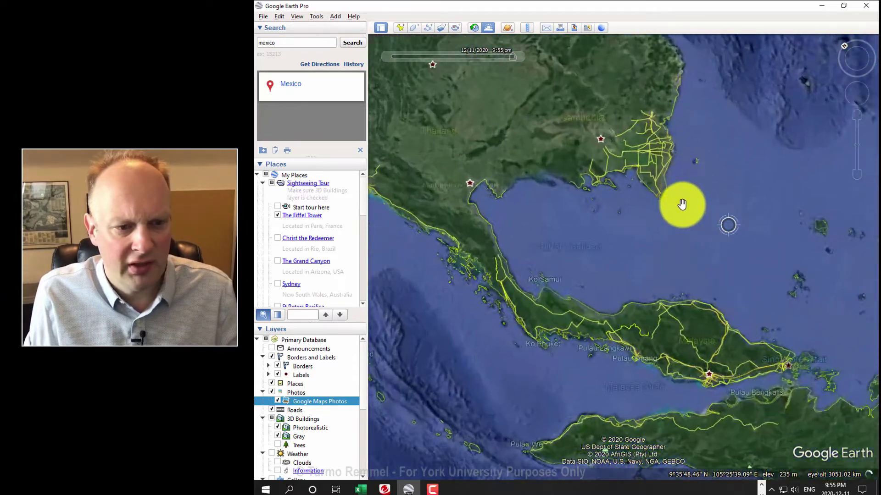
pyautogui.scroll(3, 694, 213)
pyautogui.moveTo(767, 226); pyautogui.dragTo(655, 187)
pyautogui.scroll(3, 675, 190)
pyautogui.moveTo(737, 256); pyautogui.dragTo(541, 89)
pyautogui.scroll(2, 626, 150)
pyautogui.scroll(3, 668, 78)
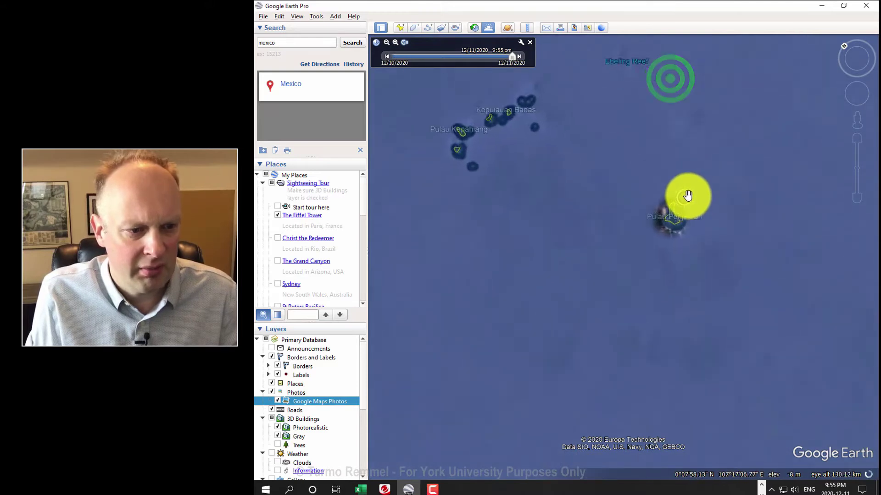
pyautogui.scroll(3, 686, 225)
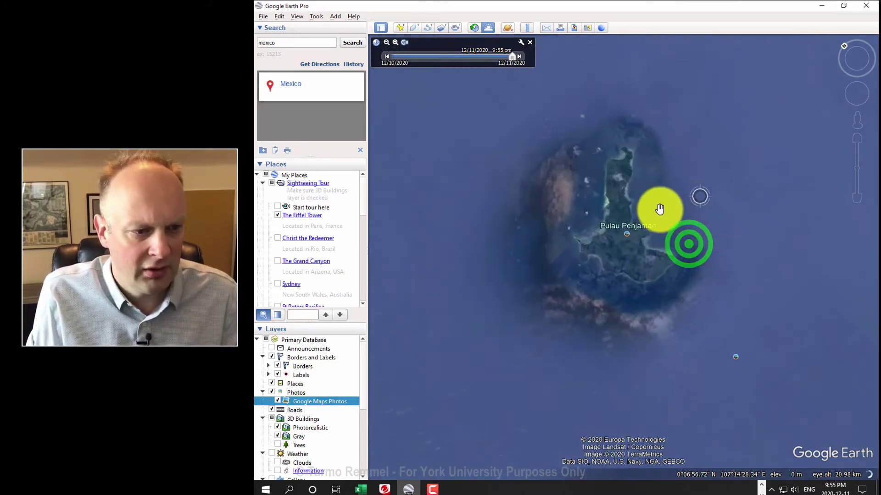
pyautogui.scroll(2, 658, 208)
# Step: Centre on Pulau Penjantan and zoom to about 300 m over its forested shoreline
pyautogui.moveTo(710, 173); pyautogui.dragTo(709, 174)
pyautogui.scroll(2, 700, 177)
pyautogui.moveTo(635, 214); pyautogui.dragTo(714, 152)
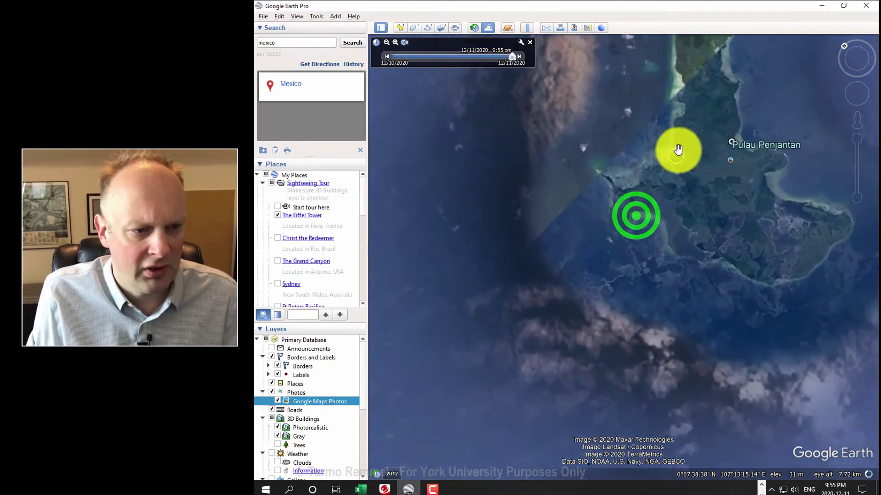
pyautogui.scroll(3, 680, 153)
pyautogui.scroll(2, 683, 166)
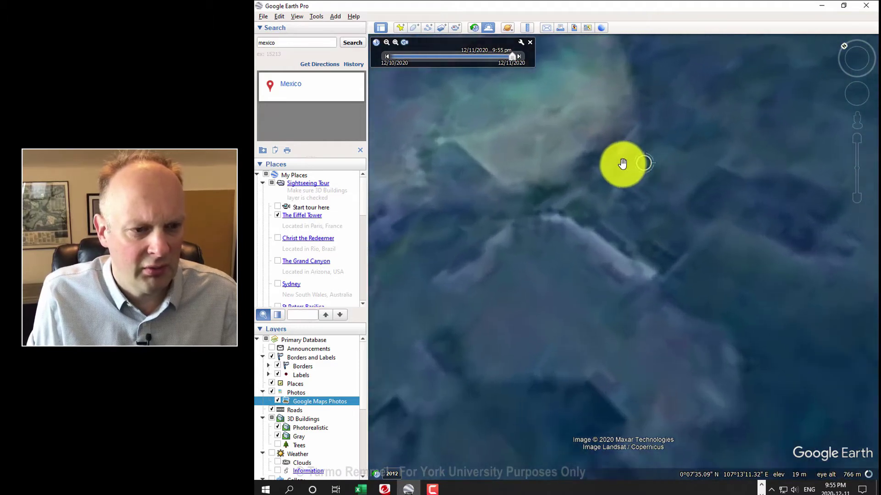
pyautogui.scroll(2, 622, 164)
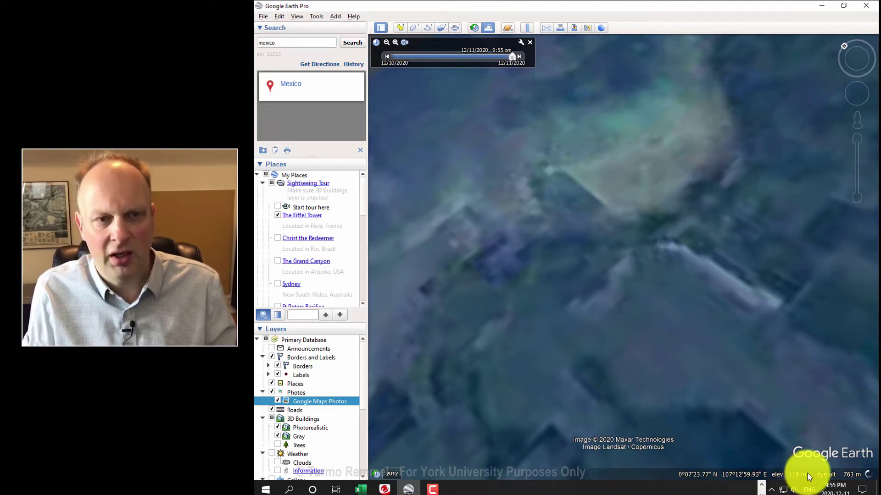
pyautogui.scroll(-3, 676, 269)
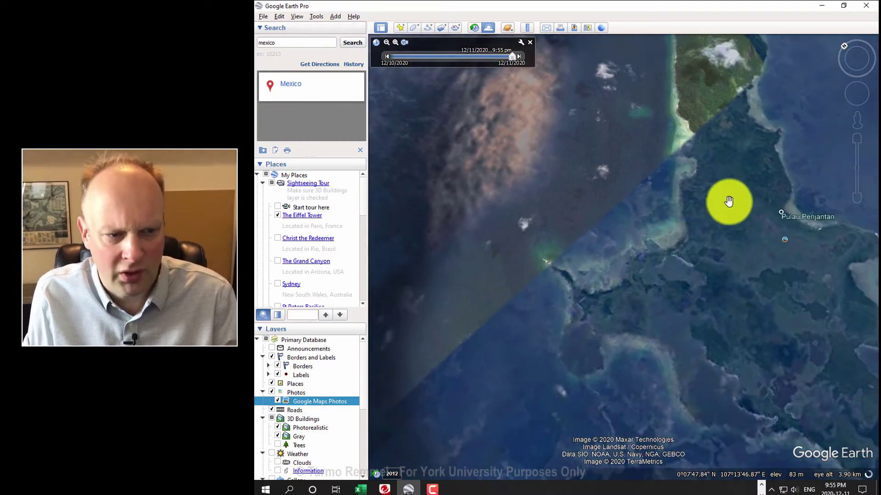
pyautogui.moveTo(735, 154); pyautogui.dragTo(737, 248)
pyautogui.scroll(5, 723, 246)
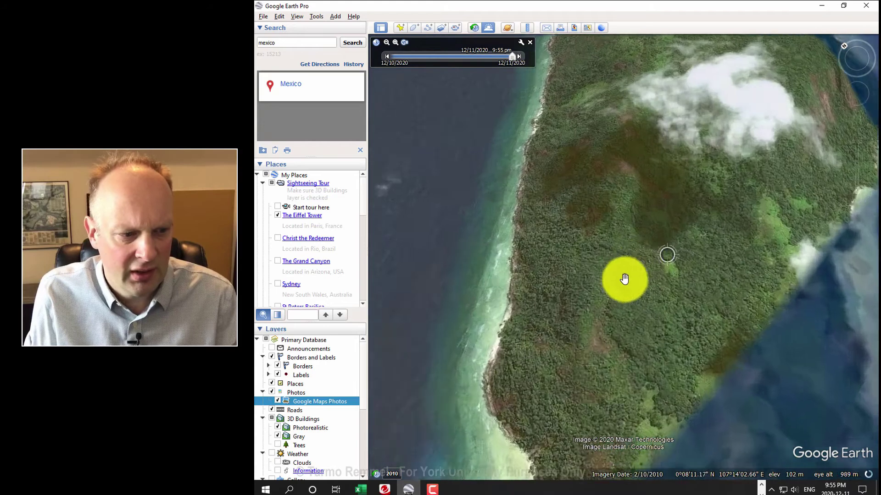
pyautogui.scroll(2, 625, 279)
pyautogui.moveTo(574, 278); pyautogui.dragTo(782, 275)
pyautogui.scroll(2, 705, 293)
pyautogui.moveTo(621, 349); pyautogui.dragTo(664, 308)
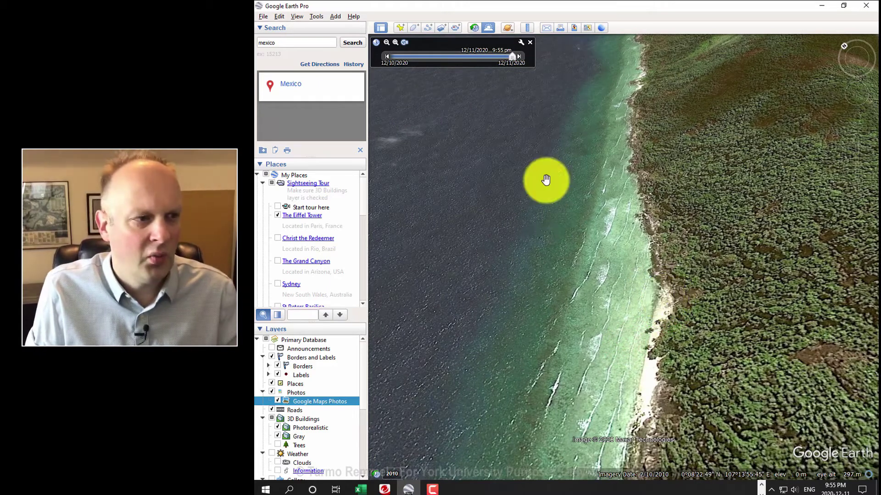
# Step: Drop a new placemark on the Pulau Penjantan shore and name it with the owner's 'Secret Location' title
pyautogui.click(400, 28)
pyautogui.click(629, 250)
pyautogui.moveTo(628, 250); pyautogui.dragTo(668, 302)
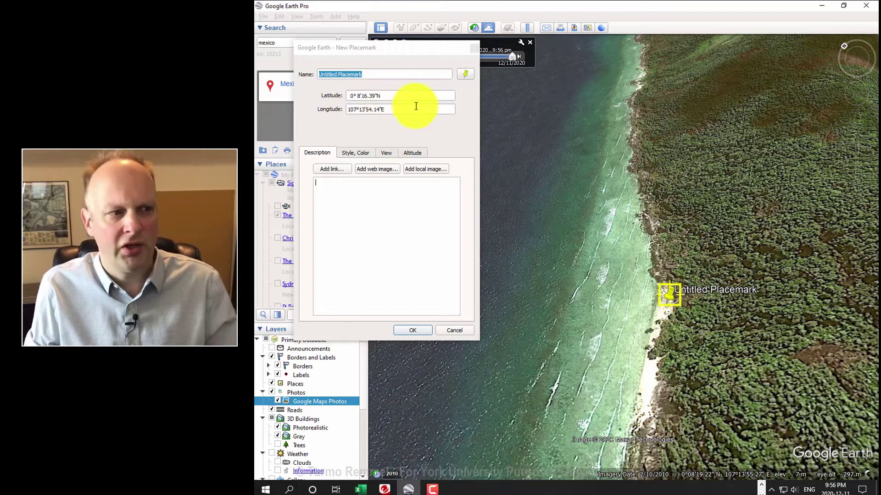
pyautogui.click(367, 72)
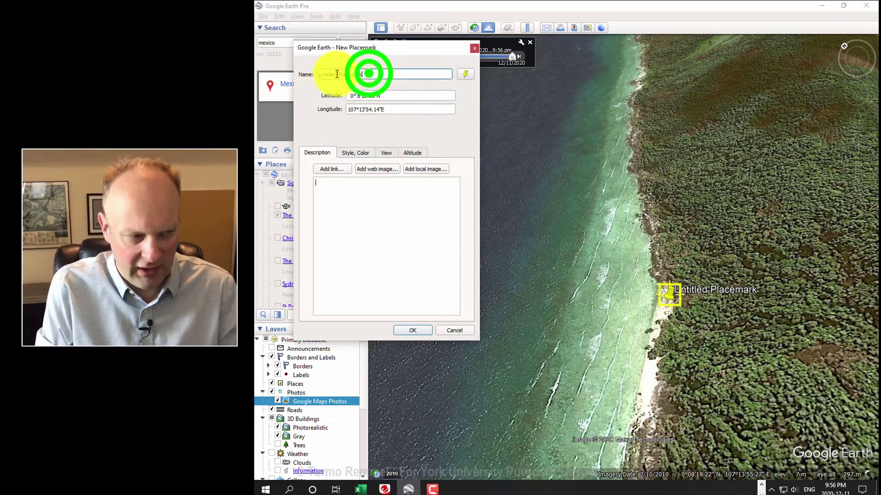
pyautogui.write("Tarmo's")
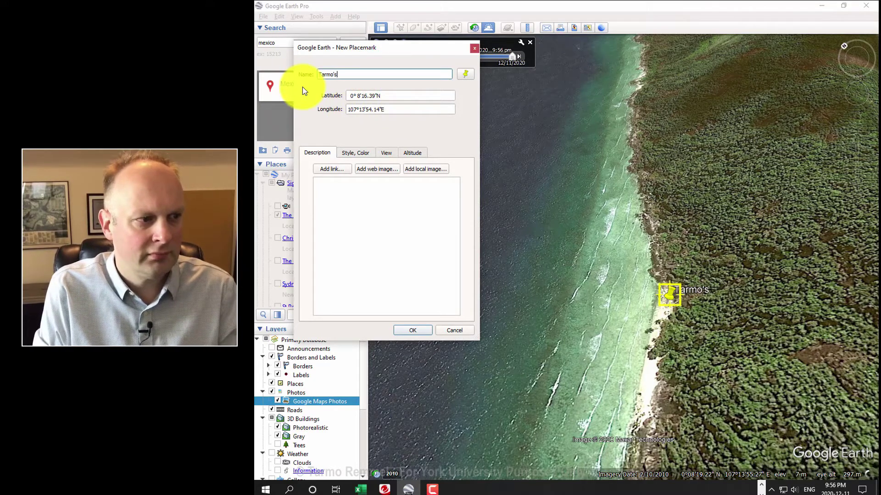
pyautogui.write(' Secret Location')
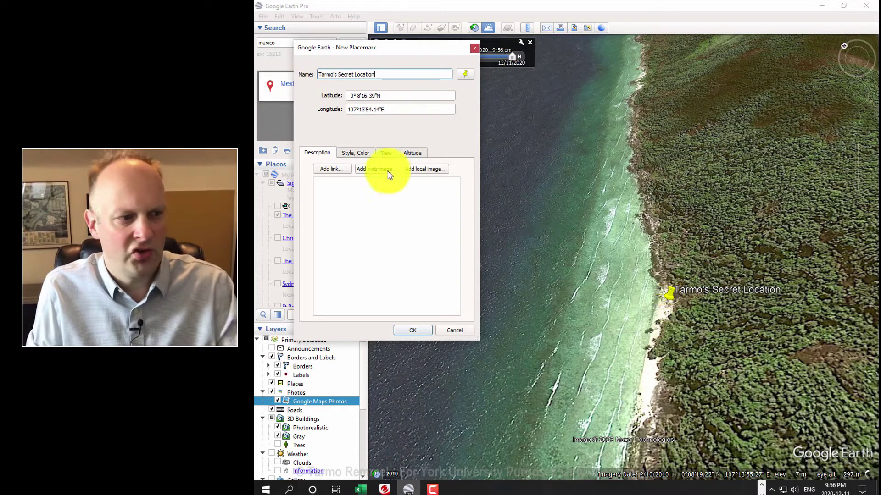
pyautogui.click(421, 330)
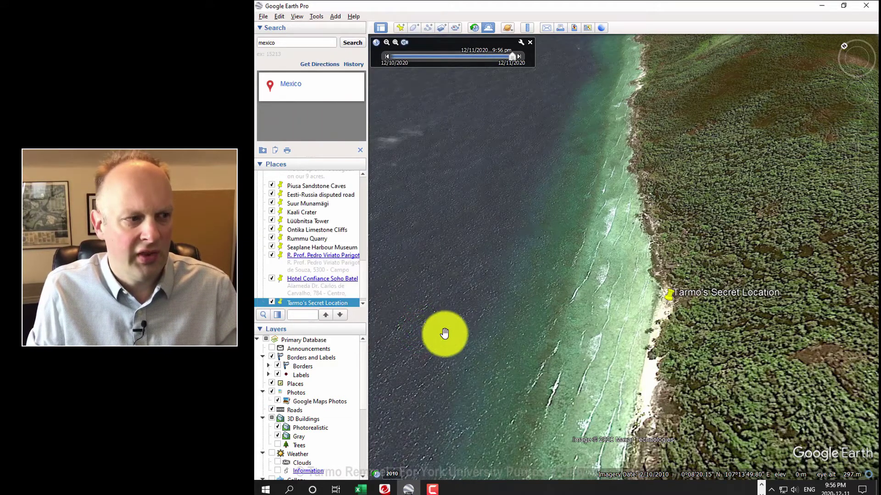
# Step: Close the search results panel to give the Places list more room
pyautogui.click(359, 150)
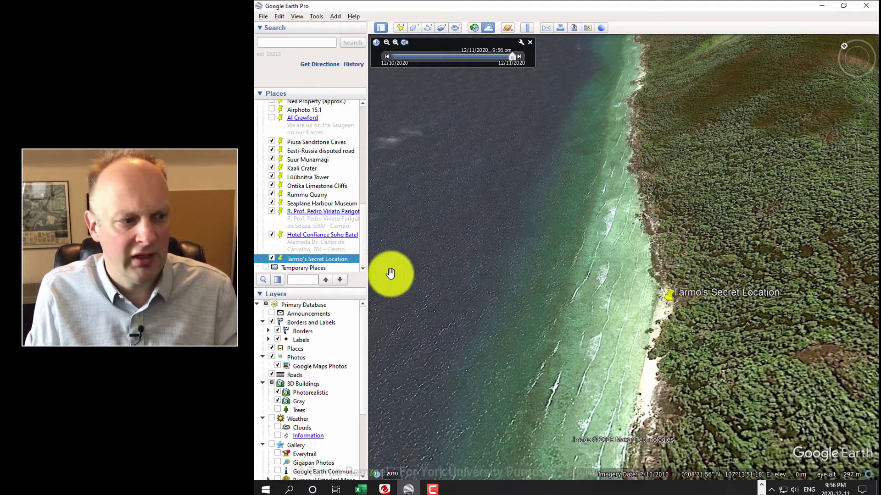
# Step: Save the Secret Location placemark as a KML file on the Desktop, then search 'tallinn,'
pyautogui.rightClick(316, 260)
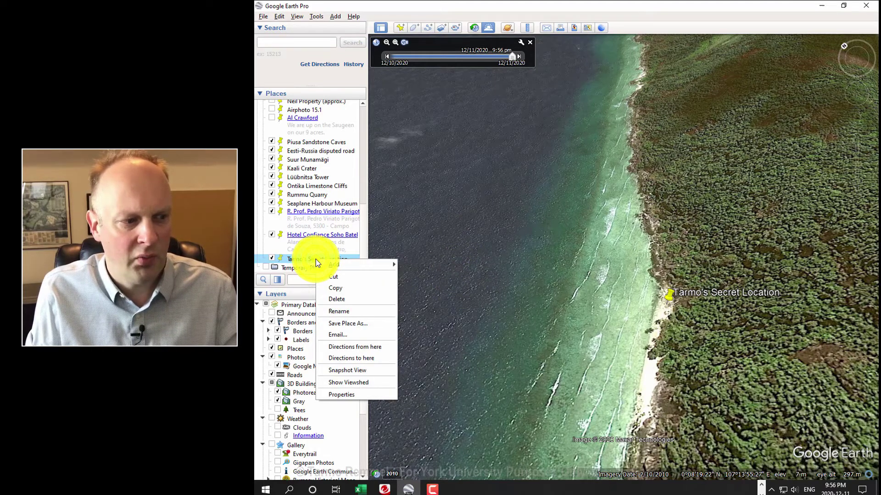
pyautogui.click(369, 323)
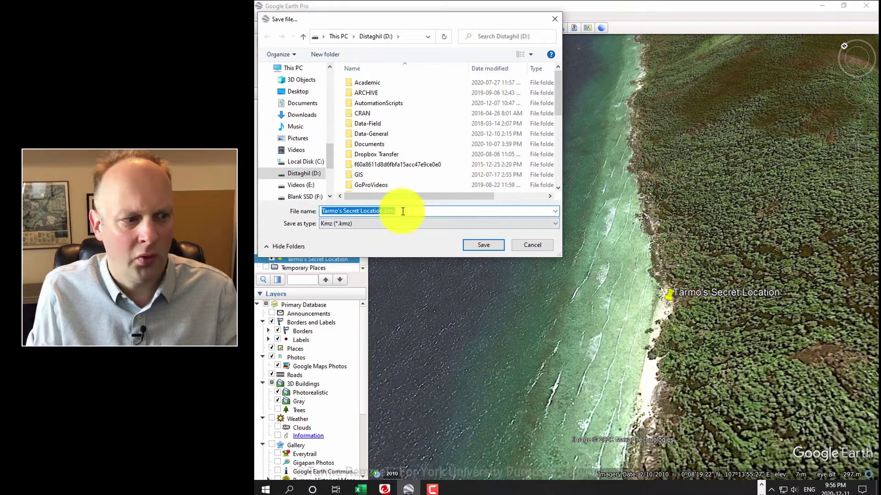
pyautogui.click(372, 224)
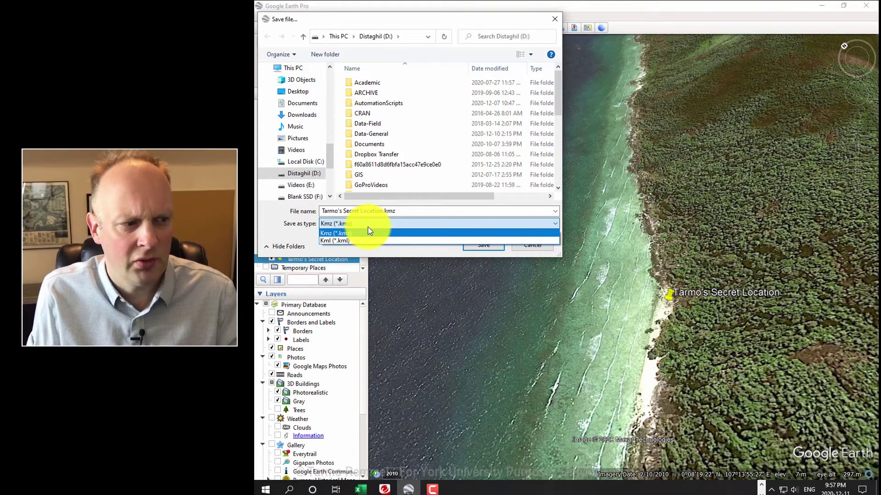
pyautogui.click(362, 241)
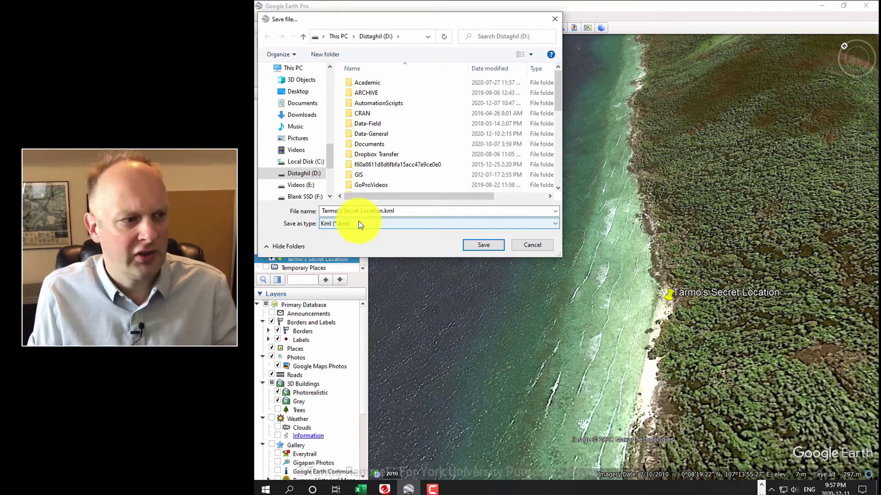
pyautogui.click(297, 94)
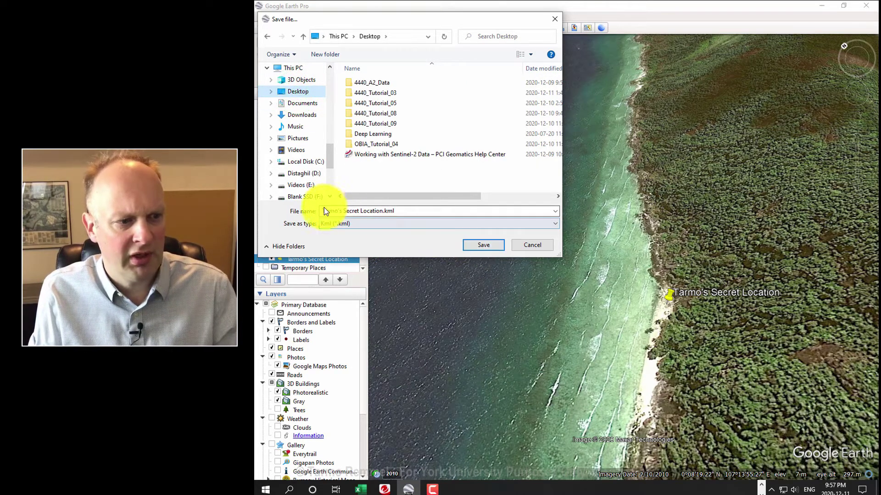
pyautogui.click(472, 246)
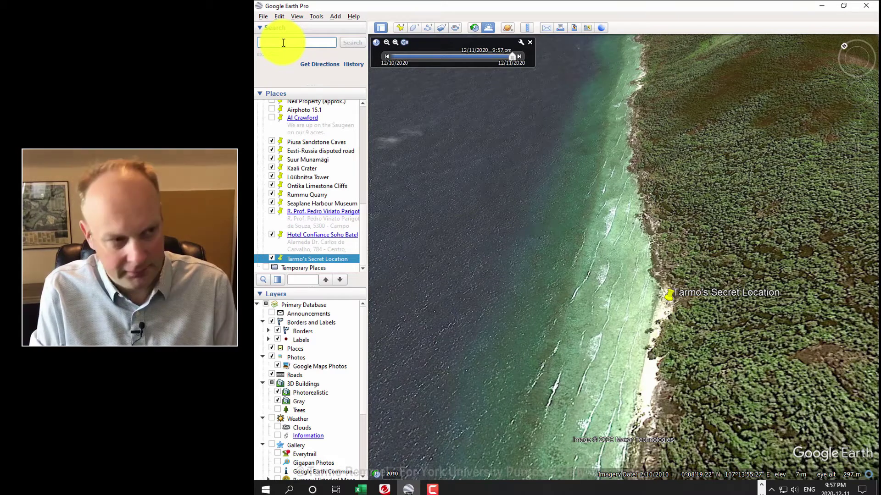
pyautogui.write('tallinn,')
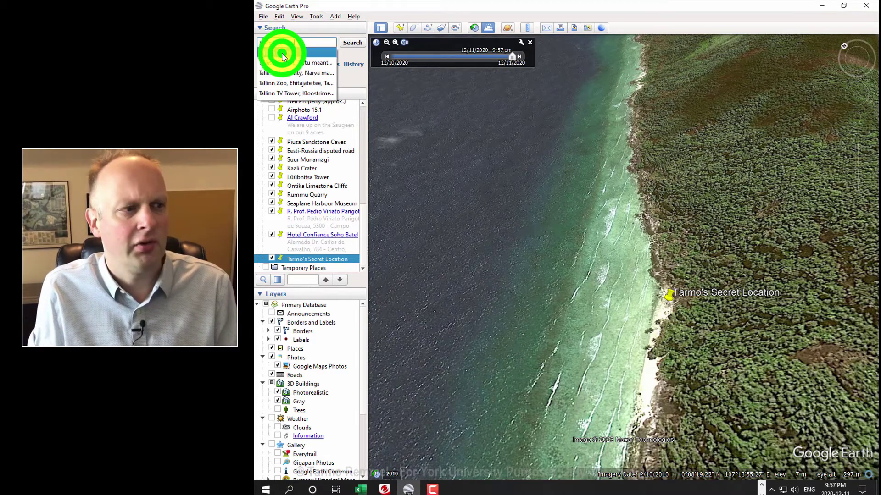
# Step: Fly to Tallinn, Estonia and turn off sunlight shading for daylight imagery
pyautogui.click(282, 56)
pyautogui.click(348, 42)
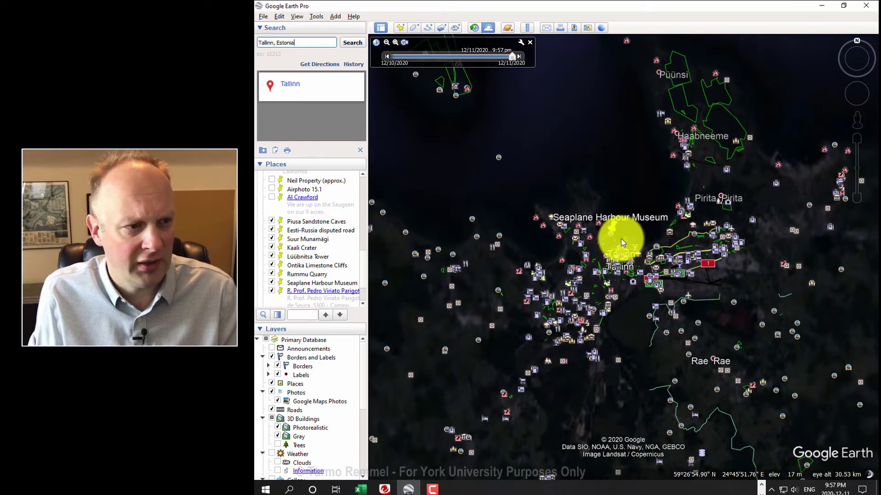
pyautogui.click(488, 27)
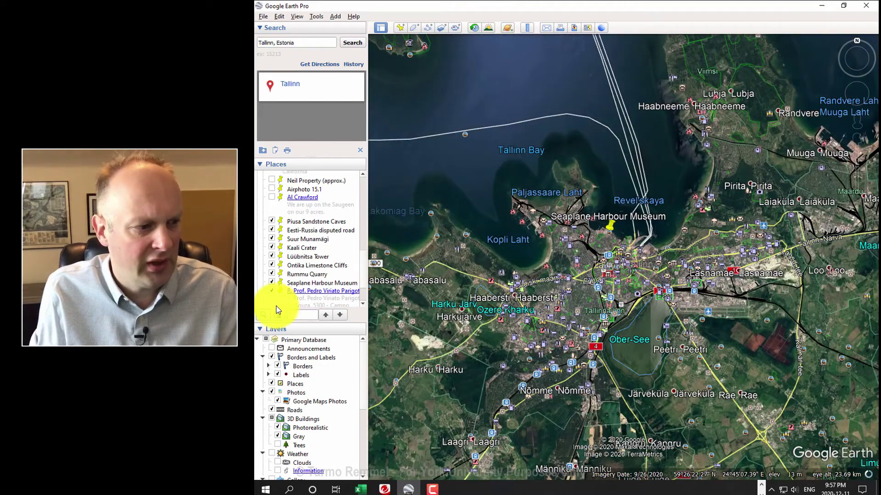
pyautogui.scroll(-3, 316, 280)
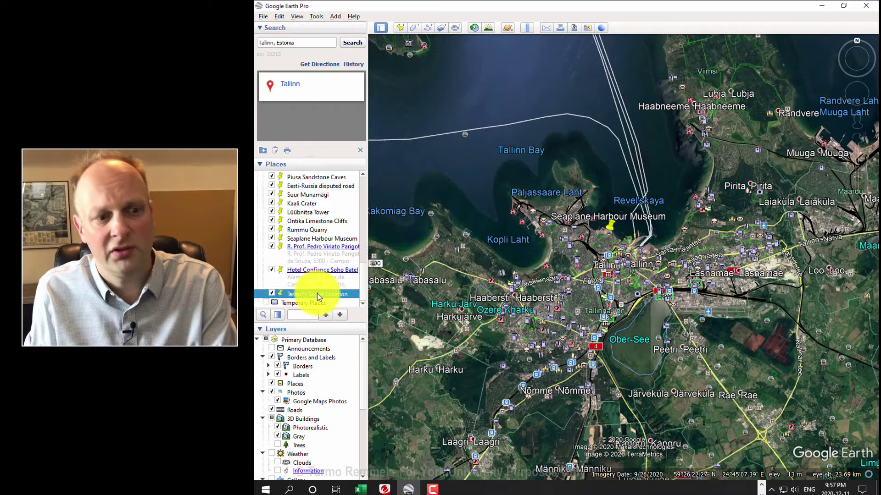
# Step: Return to the Secret Location placemark and swoop low from the forest over the water
pyautogui.doubleClick(317, 294)
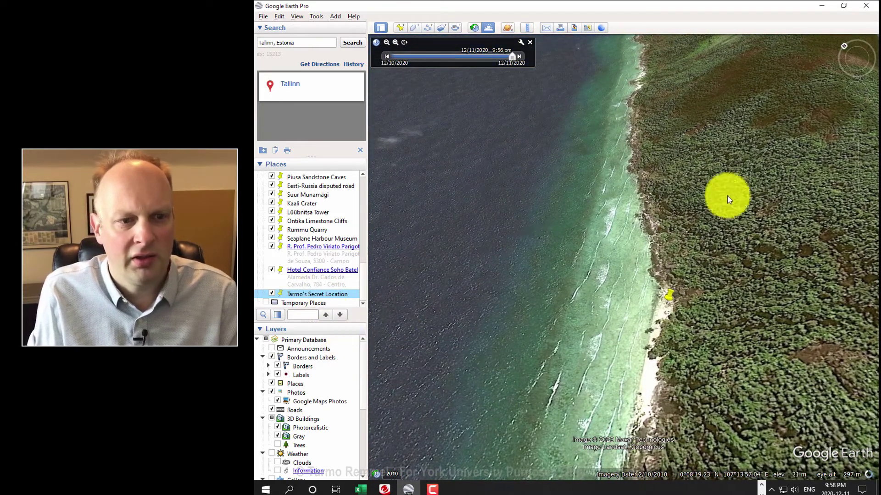
pyautogui.click(766, 141)
pyautogui.click(707, 185)
pyautogui.click(619, 281)
pyautogui.moveTo(639, 313); pyautogui.dragTo(448, 480)
pyautogui.moveTo(560, 350); pyautogui.dragTo(485, 399)
pyautogui.moveTo(609, 311); pyautogui.dragTo(541, 325)
pyautogui.click(540, 324)
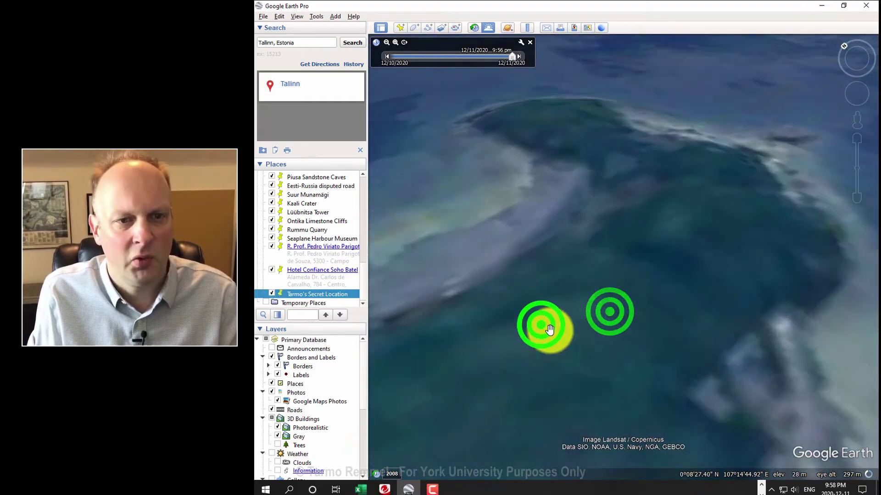
# Step: Shrink the window, open the Secret Location KML from the Desktop, then maximize Google Earth
pyautogui.click(843, 7)
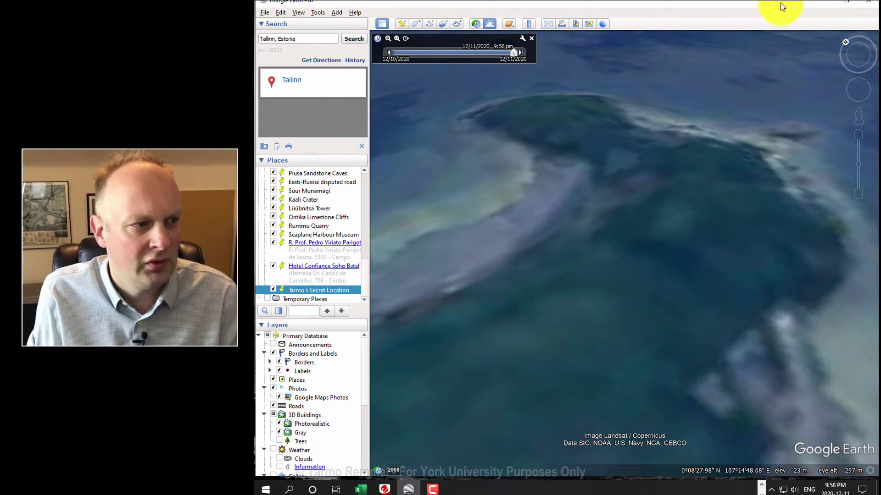
pyautogui.doubleClick(782, 6)
pyautogui.moveTo(330, 5); pyautogui.dragTo(334, 140)
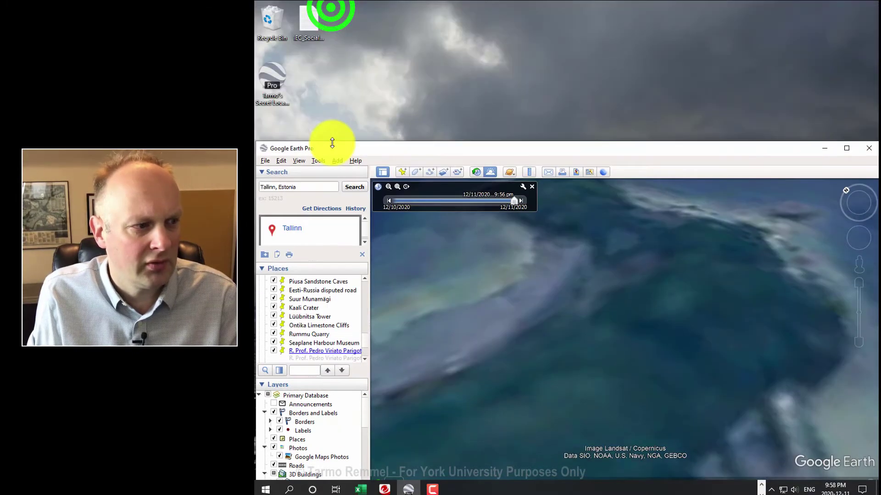
pyautogui.moveTo(256, 140); pyautogui.dragTo(335, 6)
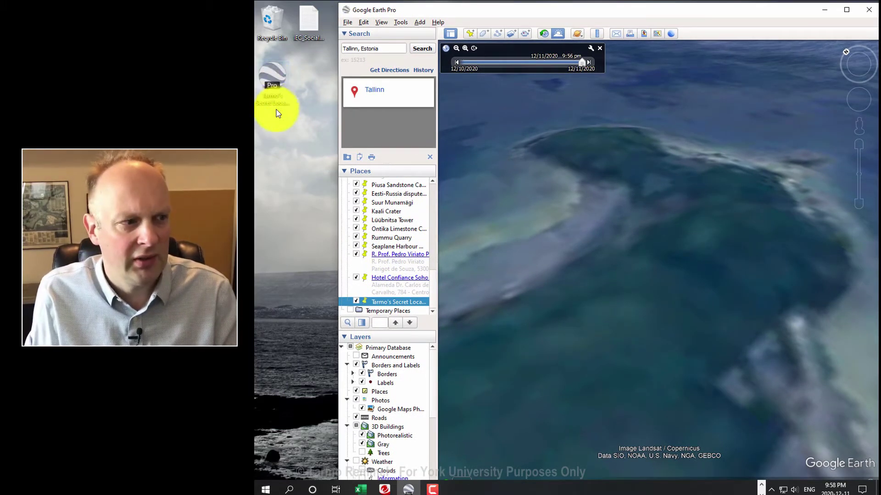
pyautogui.doubleClick(273, 75)
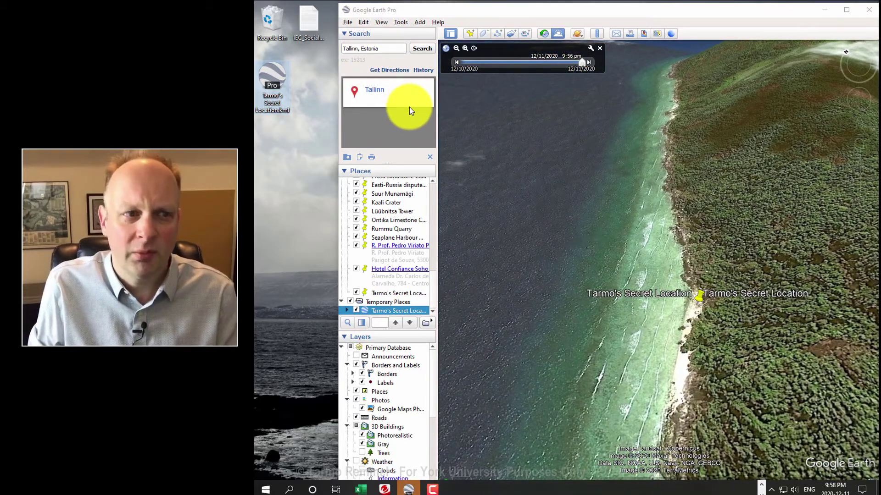
pyautogui.doubleClick(428, 10)
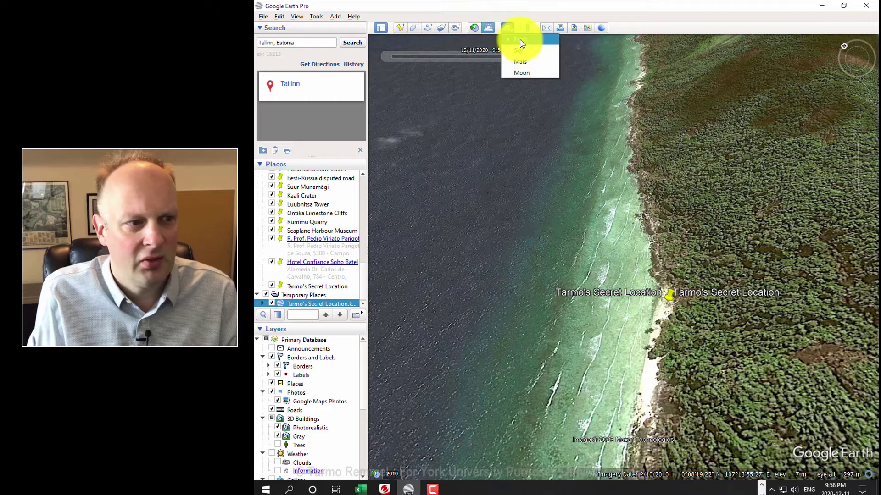
# Step: Switch to Sky and pan the star map to Hercules around HD 149303
pyautogui.click(524, 51)
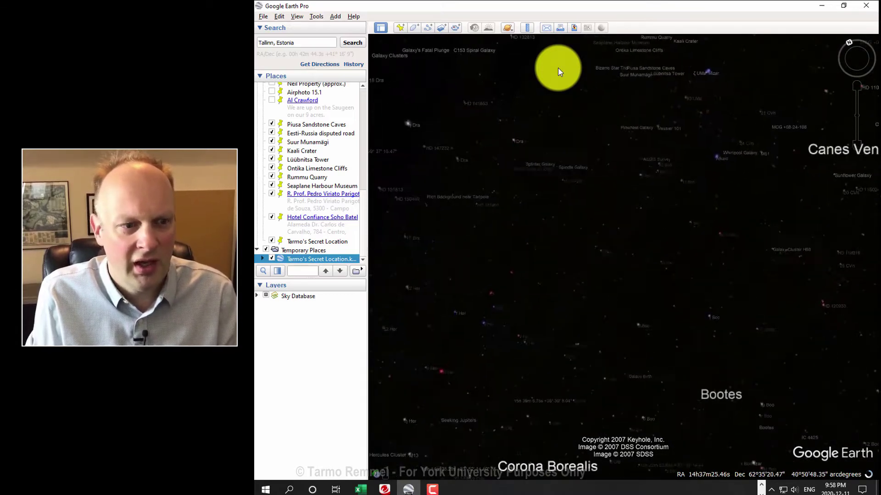
pyautogui.scroll(-4, 665, 93)
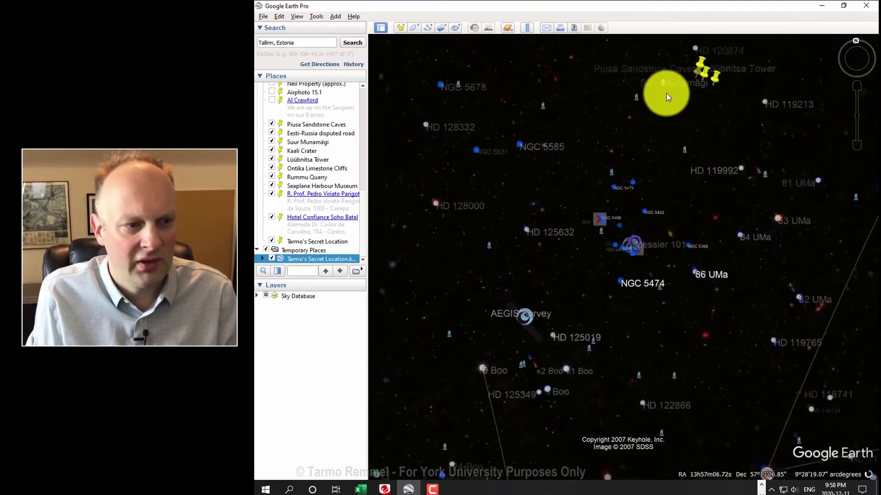
pyautogui.moveTo(611, 123); pyautogui.dragTo(849, 86)
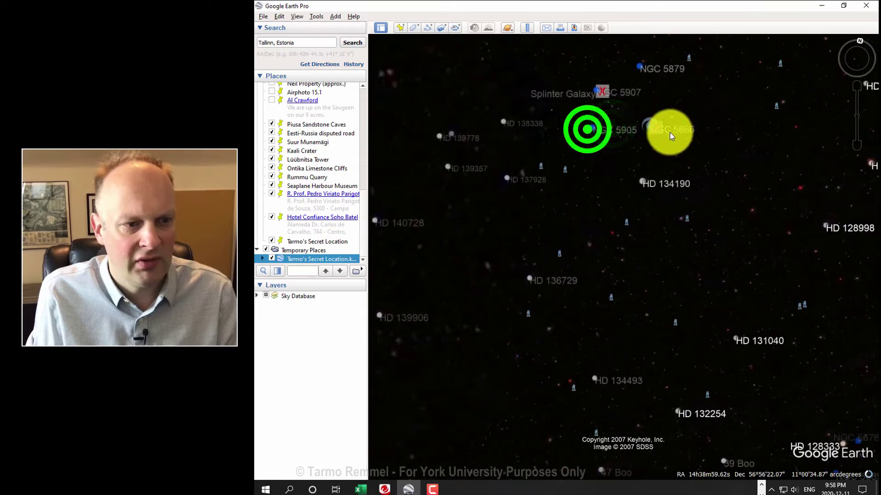
pyautogui.moveTo(664, 135); pyautogui.dragTo(827, 117)
pyautogui.moveTo(631, 170); pyautogui.dragTo(795, 131)
pyautogui.moveTo(670, 155); pyautogui.dragTo(776, 106)
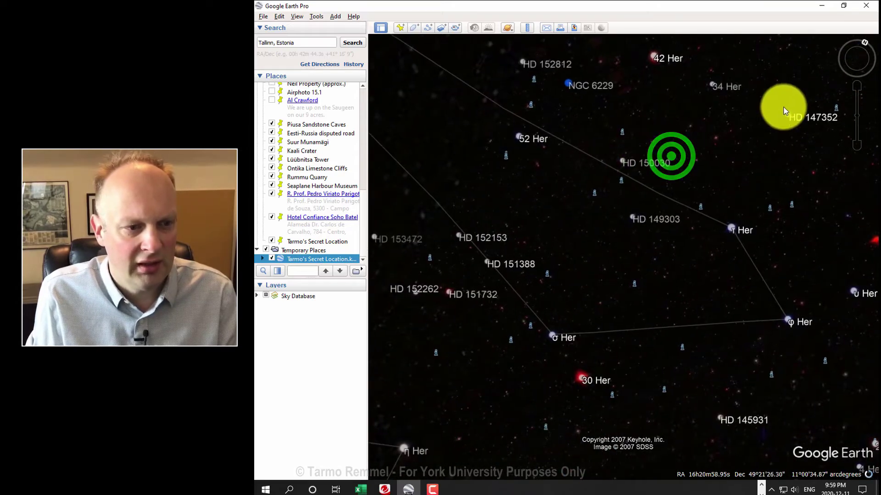
pyautogui.scroll(3, 642, 157)
pyautogui.moveTo(680, 121); pyautogui.dragTo(679, 156)
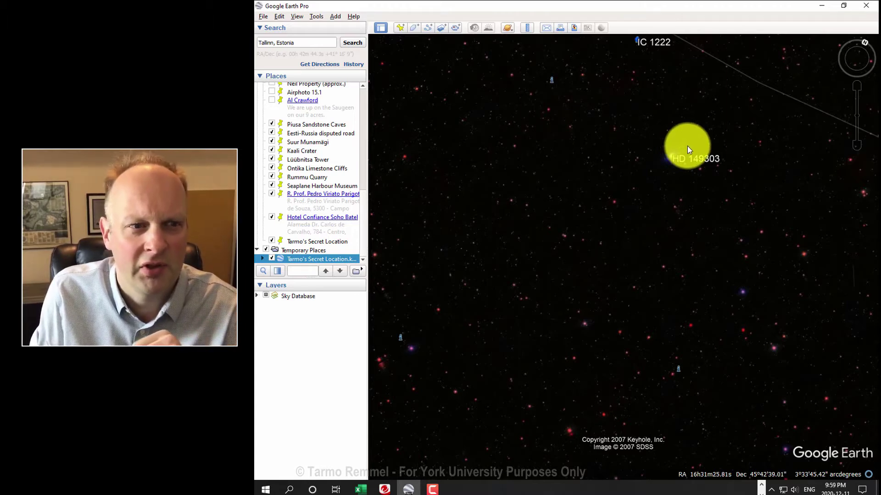
# Step: Change the planet view from Sky to Mars
pyautogui.scroll(-3, 709, 157)
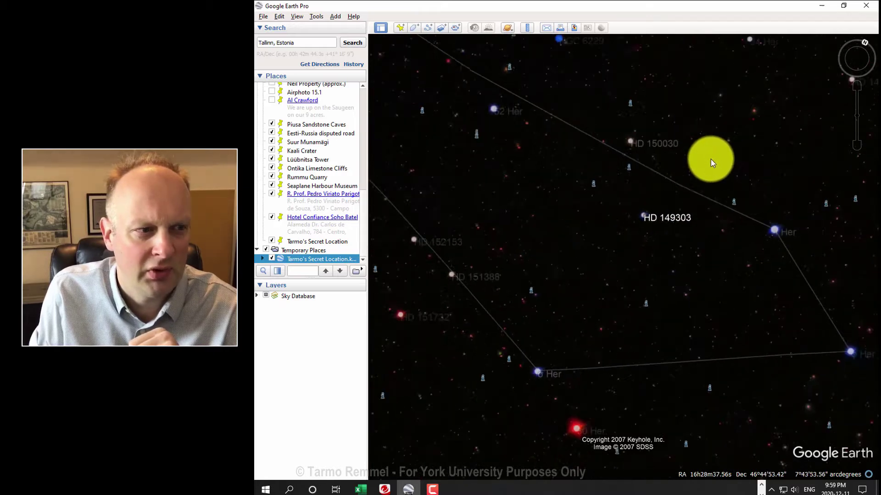
pyautogui.click(508, 29)
pyautogui.click(512, 66)
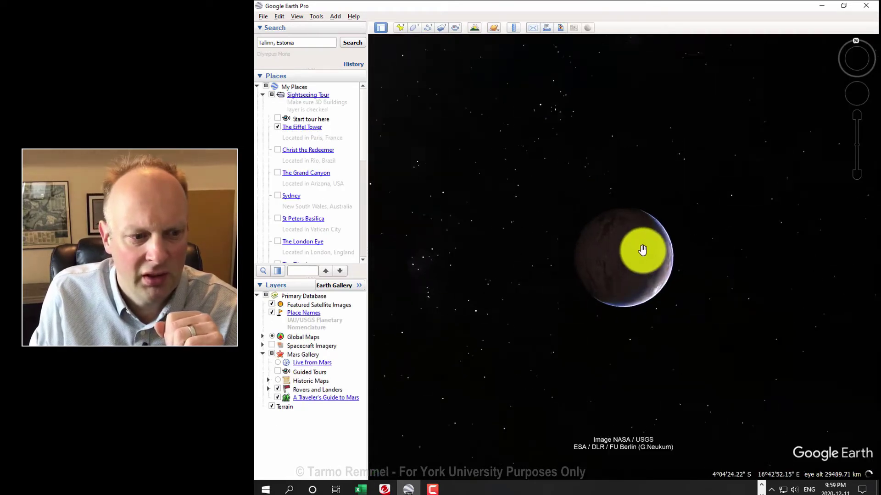
# Step: Zoom in on Mars to the craters near Du Martheray and Libya Montes
pyautogui.scroll(3, 636, 255)
pyautogui.moveTo(637, 255)
pyautogui.mouseDown()
pyautogui.moveTo(622, 256)
pyautogui.moveTo(631, 265)
pyautogui.mouseUp()
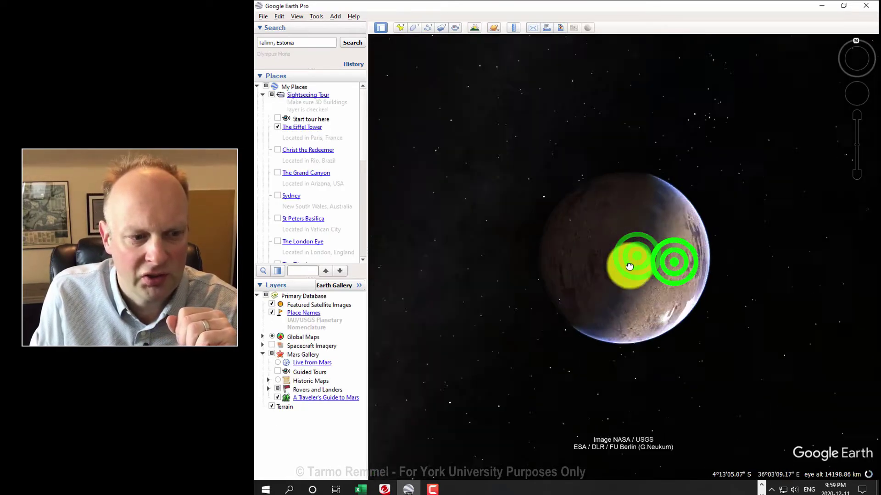
pyautogui.scroll(1, 664, 246)
pyautogui.scroll(5, 664, 245)
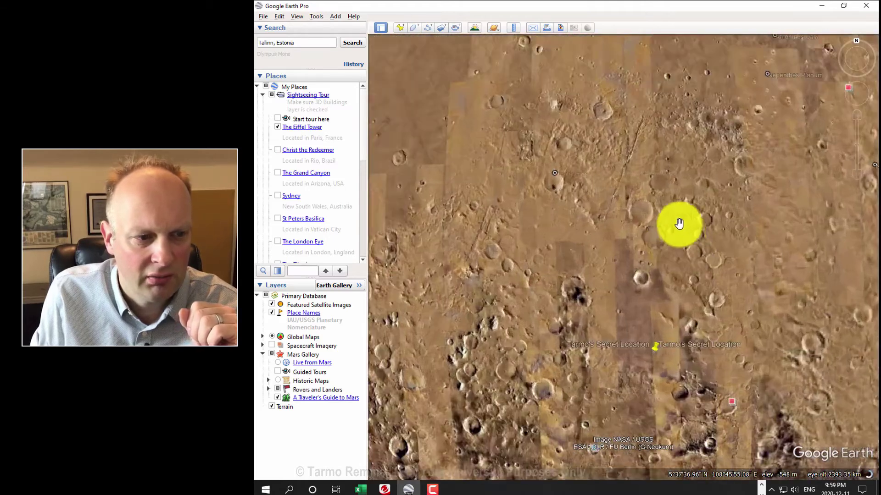
pyautogui.doubleClick(642, 202)
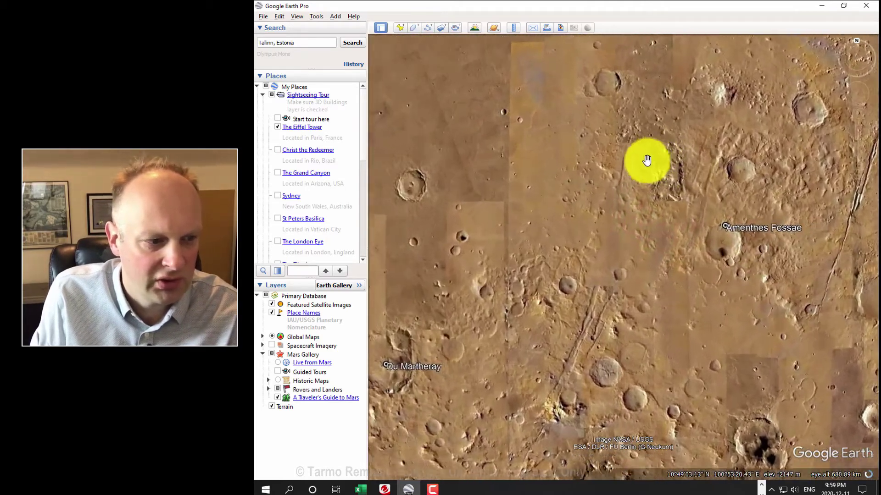
pyautogui.moveTo(572, 178); pyautogui.dragTo(663, 149)
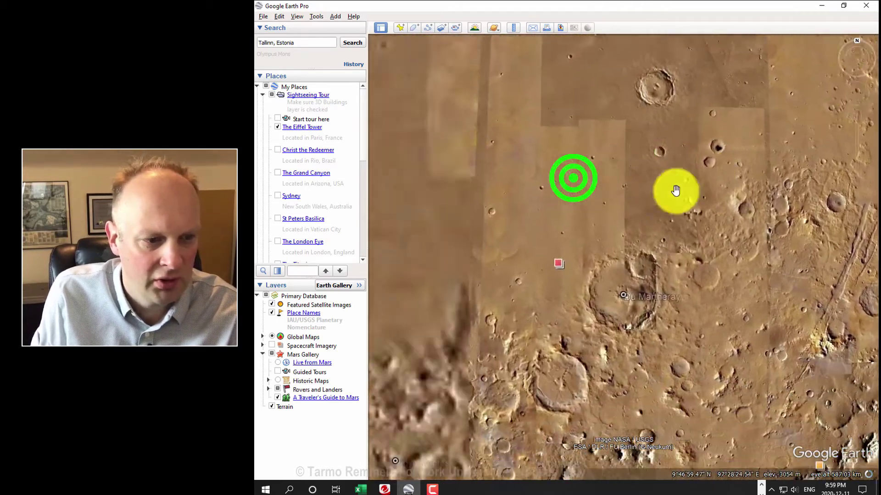
# Step: Read the featured HiRISE satellite image's details, then close its balloon
pyautogui.click(639, 217)
pyautogui.click(650, 228)
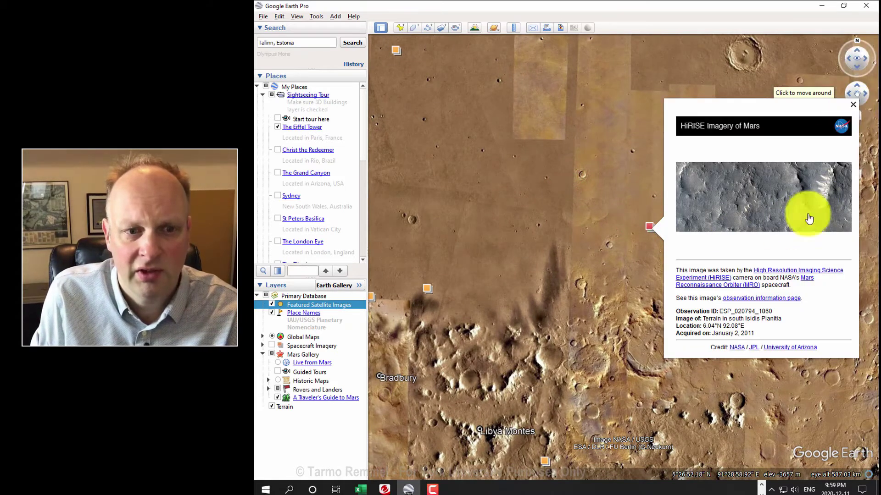
pyautogui.click(853, 104)
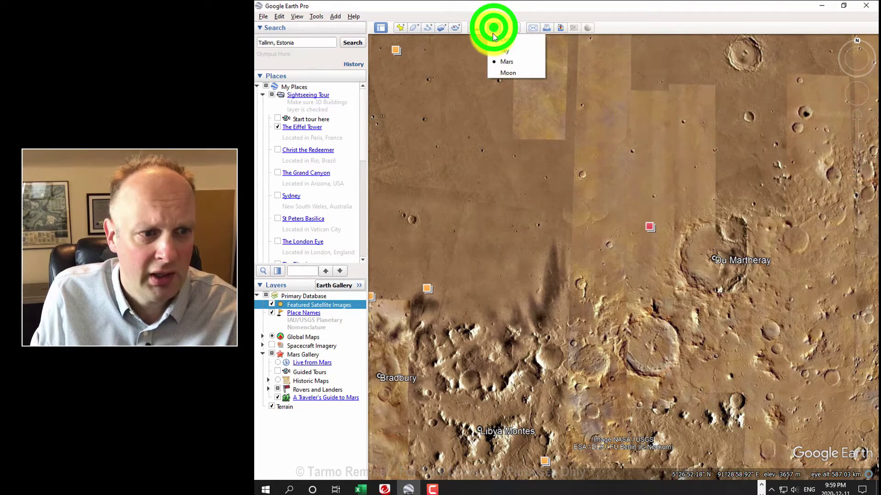
# Step: Switch to the Moon and fly in toward the secret location pin
pyautogui.click(505, 78)
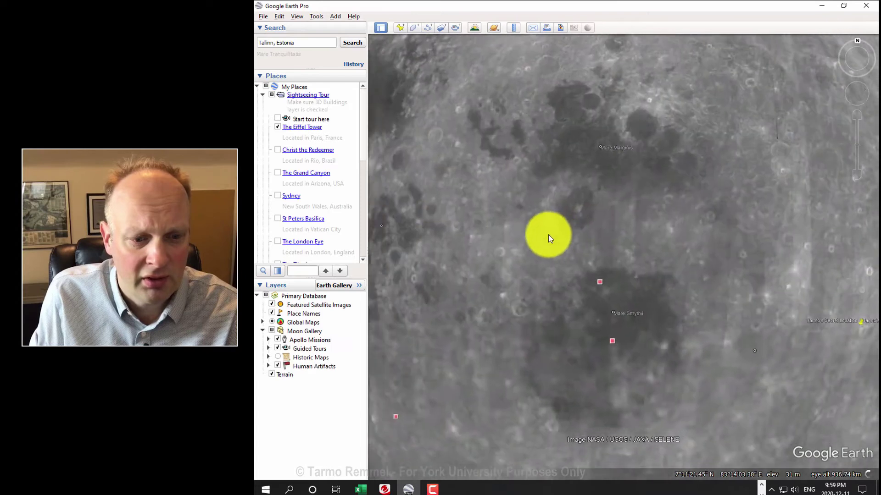
pyautogui.click(548, 234)
pyautogui.moveTo(505, 203); pyautogui.dragTo(489, 201)
pyautogui.moveTo(688, 224); pyautogui.dragTo(596, 213)
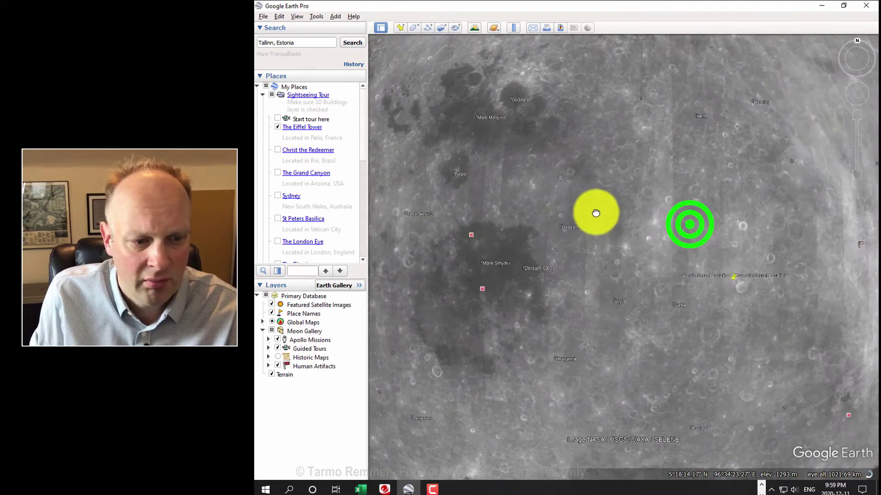
pyautogui.scroll(5, 702, 234)
pyautogui.doubleClick(731, 240)
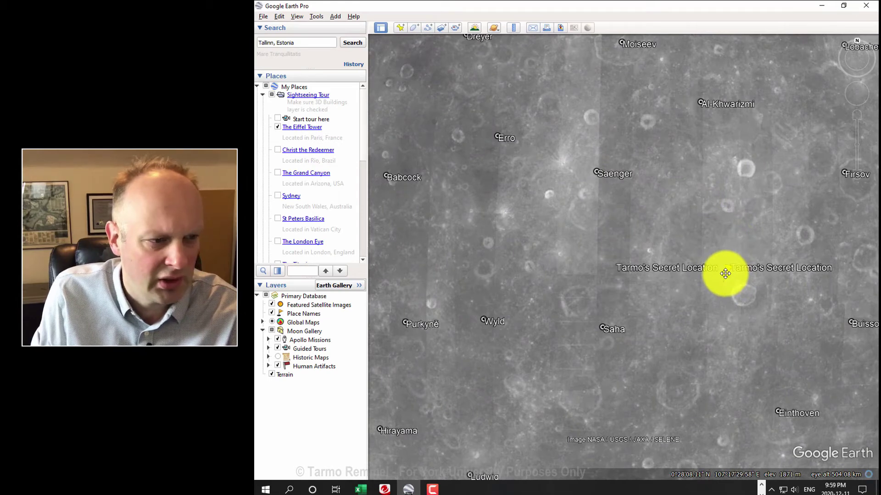
pyautogui.scroll(-3, 596, 228)
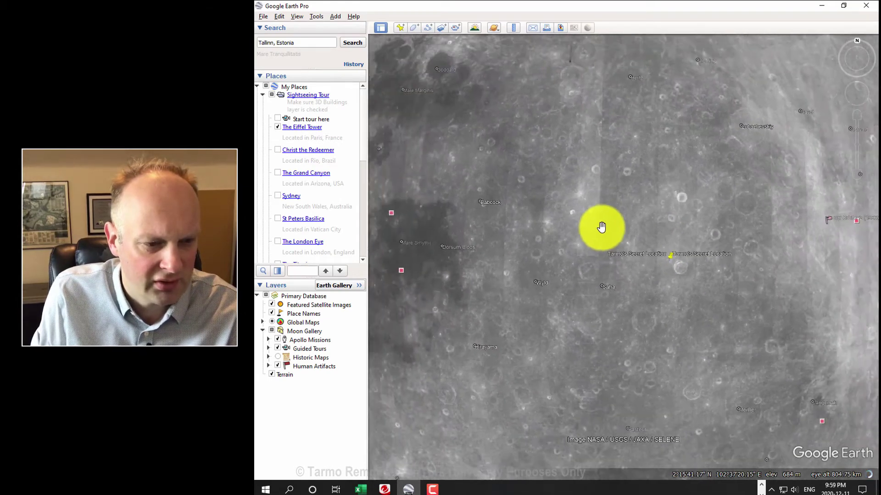
pyautogui.scroll(-2, 580, 223)
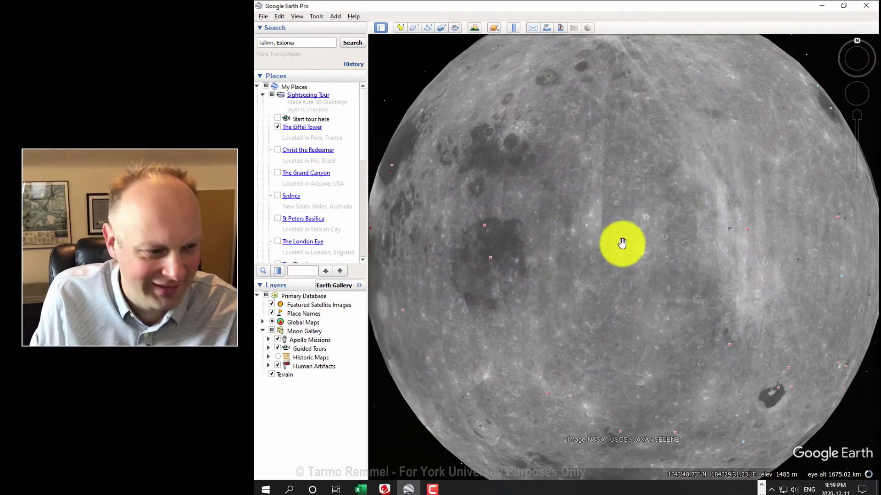
# Step: Turn the Moon to its near side and zoom into the Apollo 16 landing site traverse
pyautogui.moveTo(584, 260); pyautogui.dragTo(579, 216)
pyautogui.moveTo(827, 222); pyautogui.dragTo(723, 232)
pyautogui.scroll(9, 729, 285)
pyautogui.scroll(5, 724, 234)
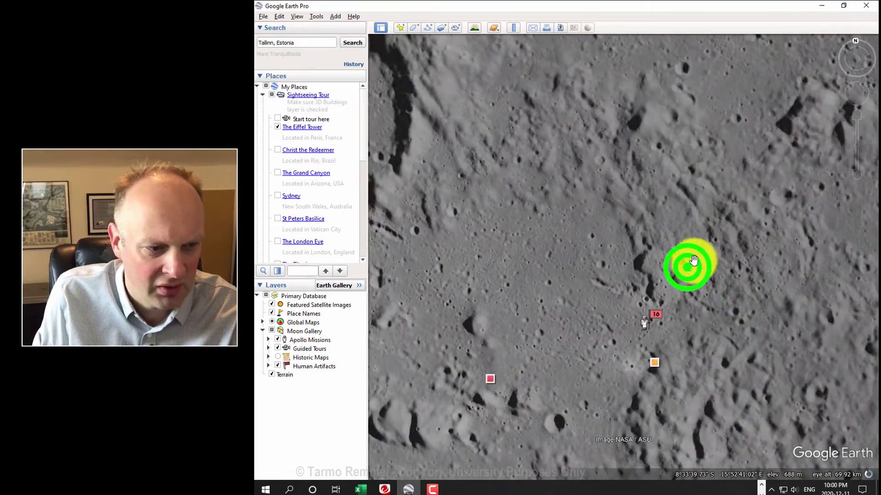
pyautogui.moveTo(686, 263); pyautogui.dragTo(714, 178)
pyautogui.moveTo(702, 218); pyautogui.dragTo(749, 183)
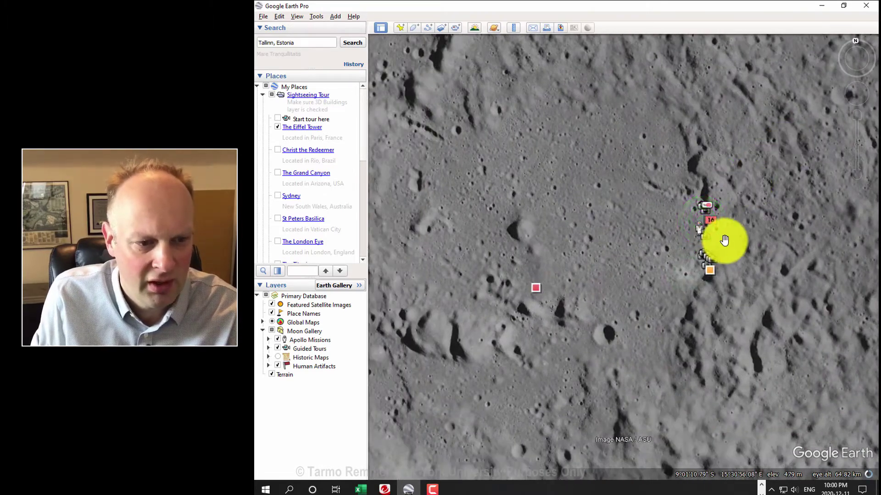
pyautogui.scroll(2, 719, 233)
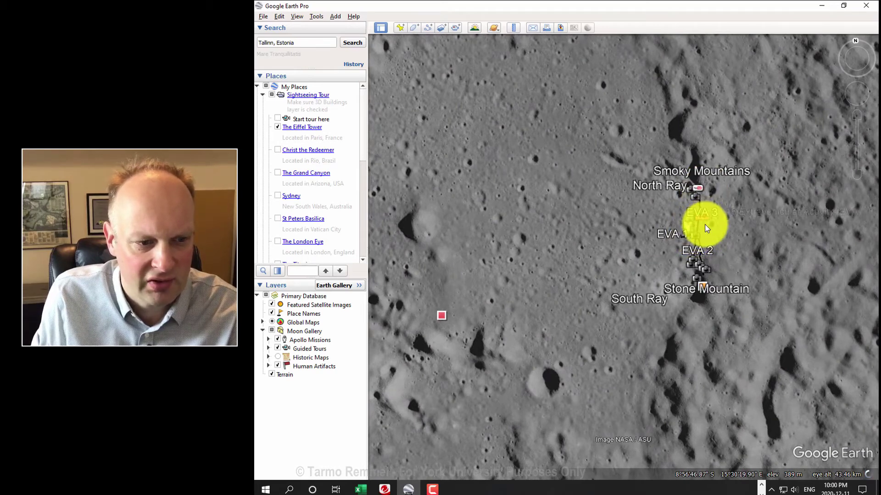
pyautogui.scroll(4, 708, 232)
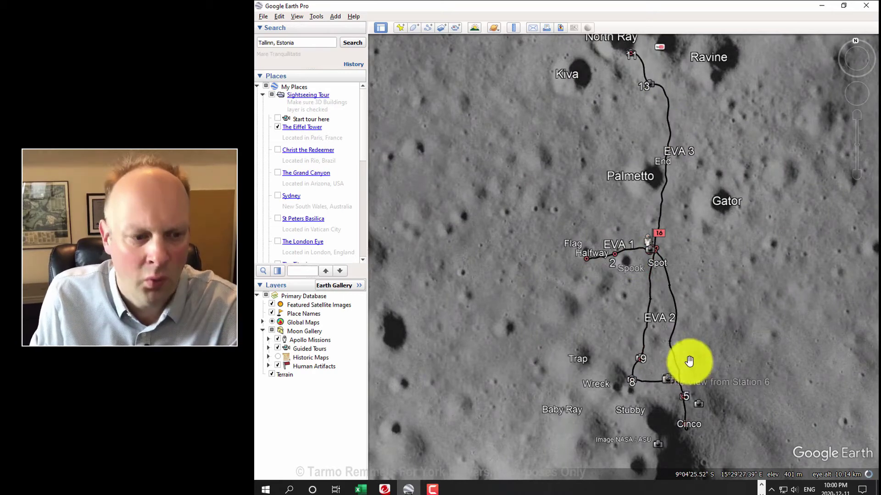
pyautogui.scroll(1, 688, 358)
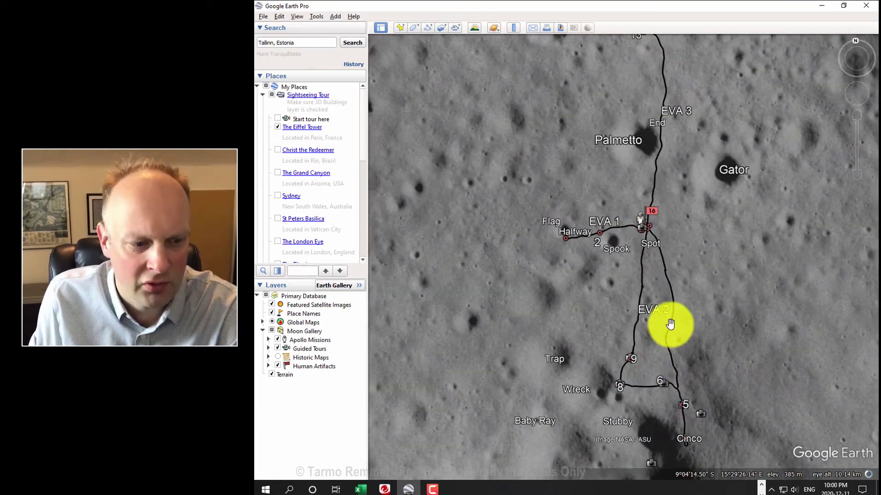
# Step: Read the Station 9 photo and Duke Family on the Moon notes, closing each balloon
pyautogui.click(631, 358)
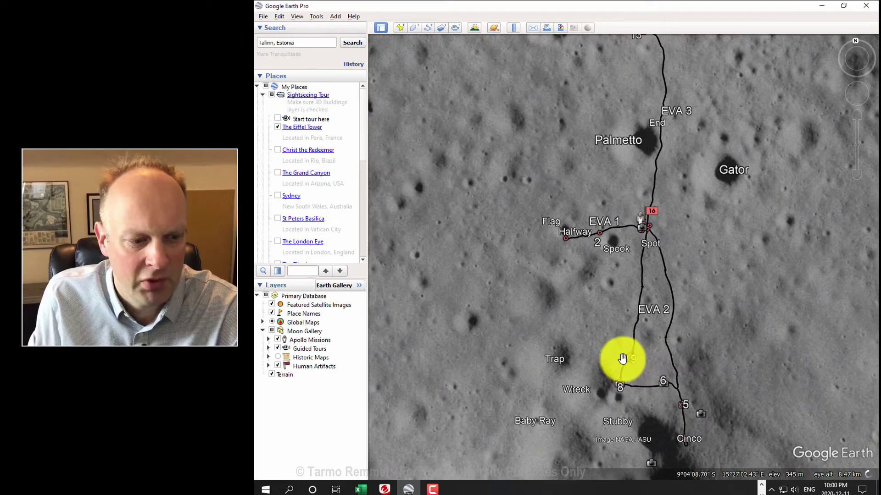
pyautogui.click(632, 372)
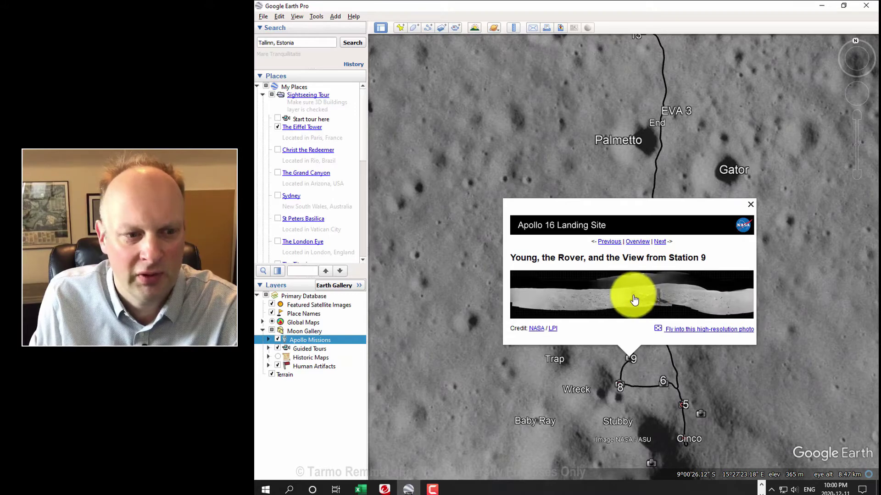
pyautogui.click(753, 207)
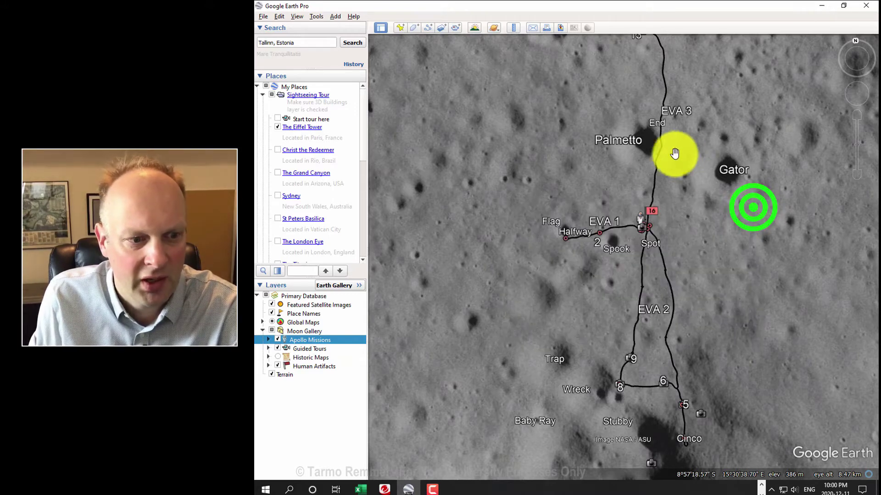
pyautogui.click(649, 224)
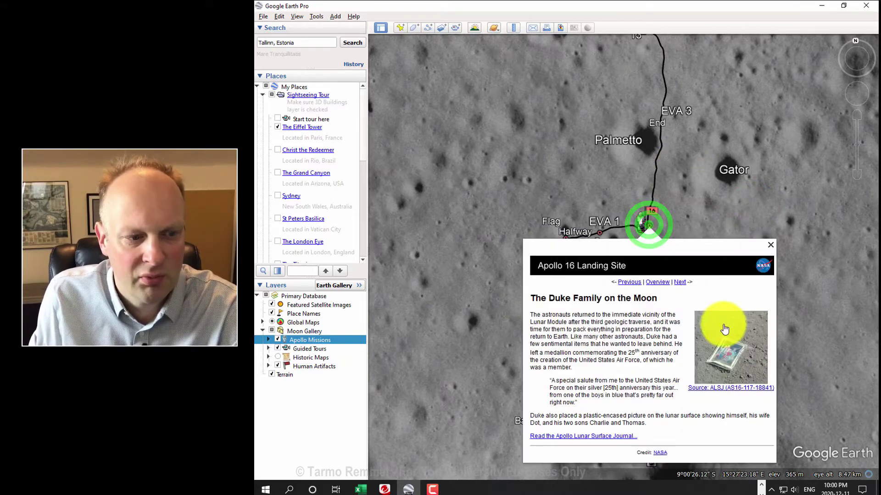
pyautogui.click(771, 245)
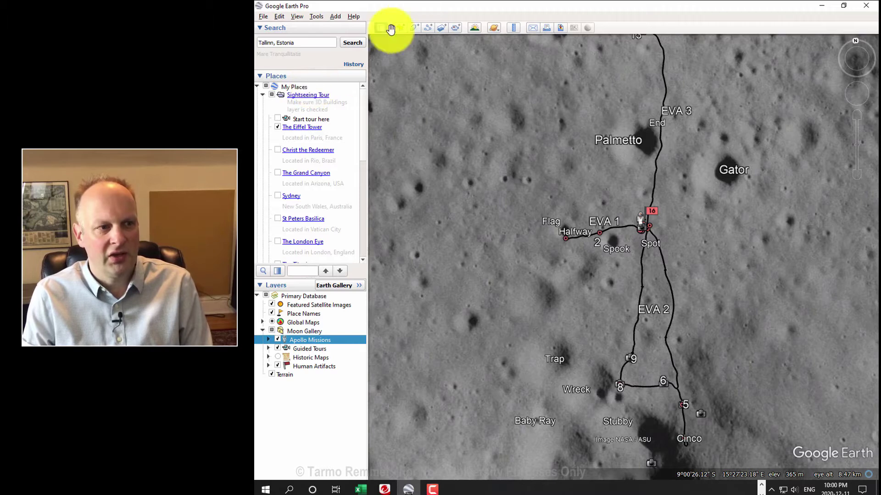
pyautogui.click(492, 81)
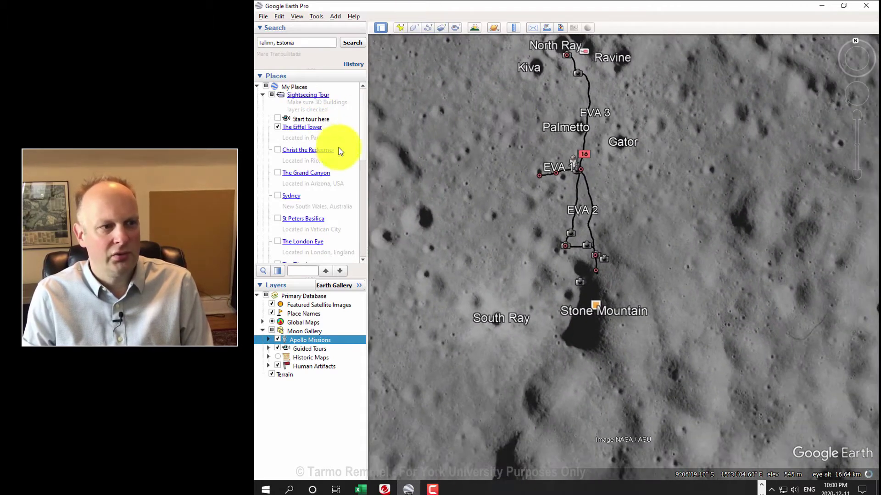
# Step: Draw a five-point path across the lunar surface from near Palmetto to South Ray, saved as Untitled Path
pyautogui.click(425, 28)
pyautogui.click(540, 131)
pyautogui.click(734, 195)
pyautogui.click(738, 316)
pyautogui.click(562, 380)
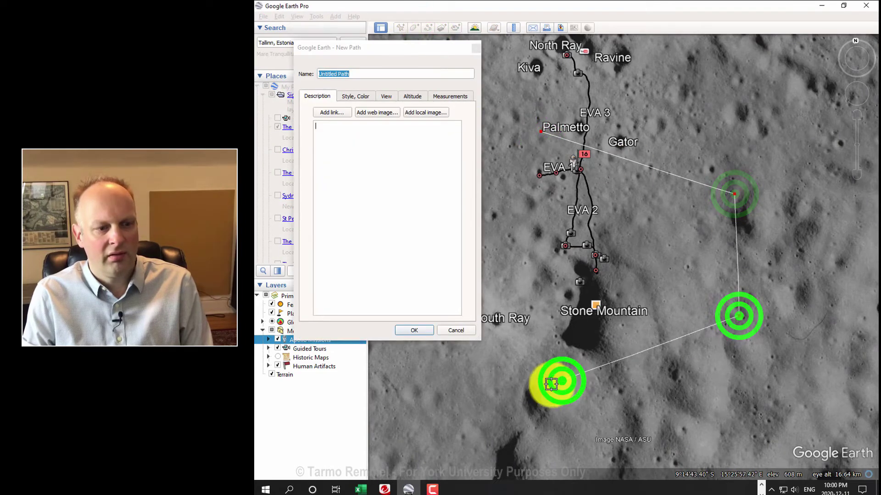
pyautogui.click(499, 372)
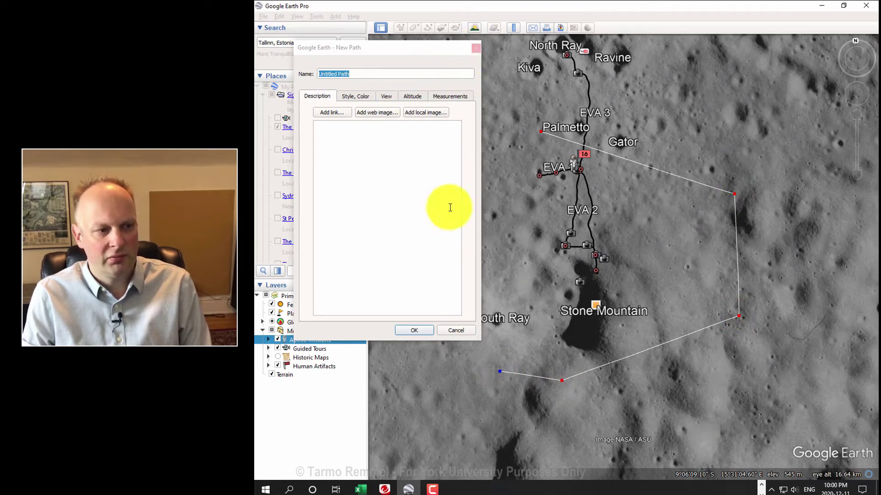
pyautogui.click(412, 332)
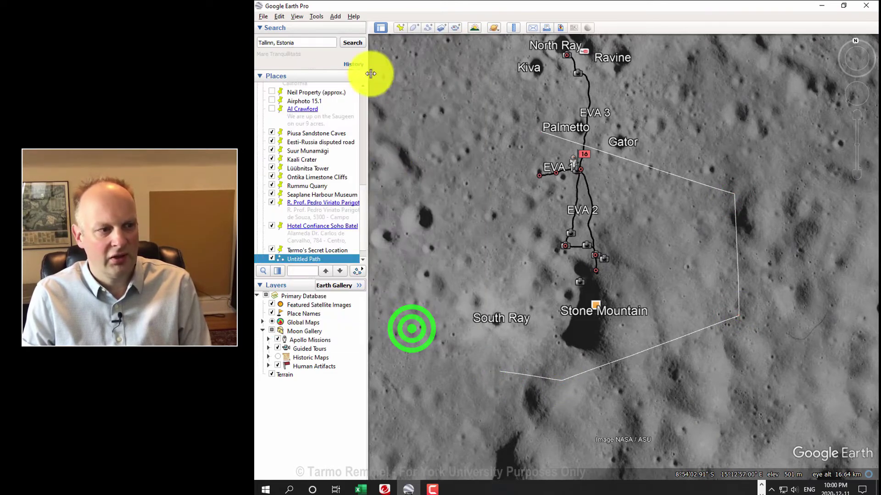
pyautogui.rightClick(300, 259)
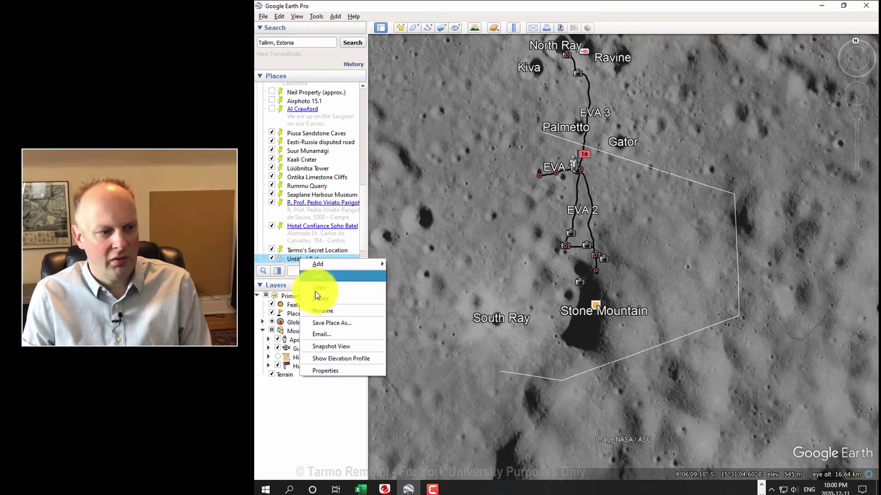
# Step: View Untitled Path's elevation profile (21.6 km, 798–1241 m), close it, and return to Earth
pyautogui.click(339, 357)
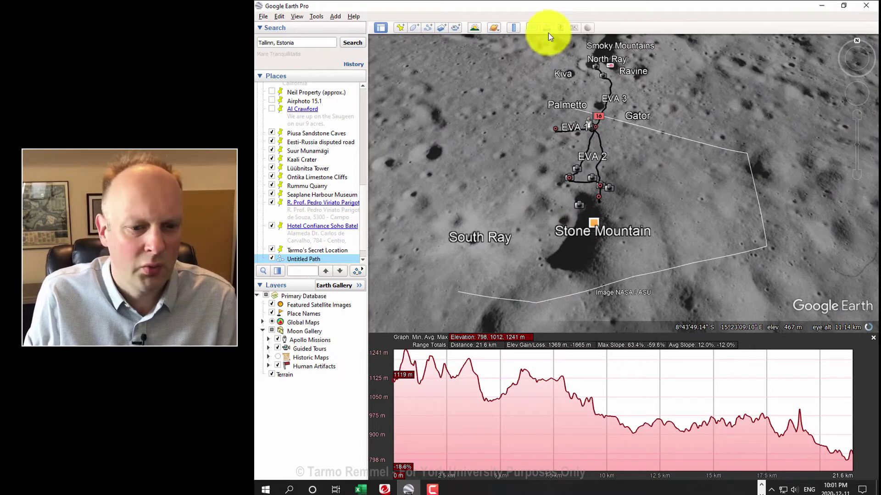
pyautogui.click(872, 340)
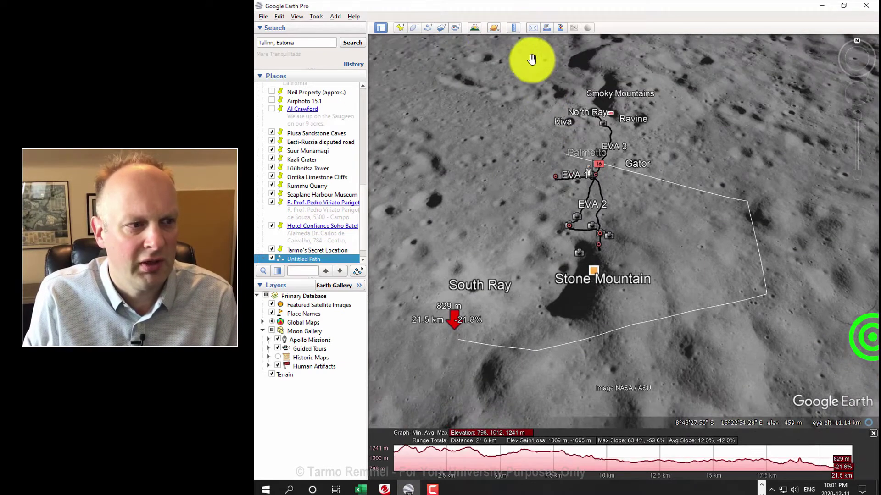
pyautogui.click(492, 29)
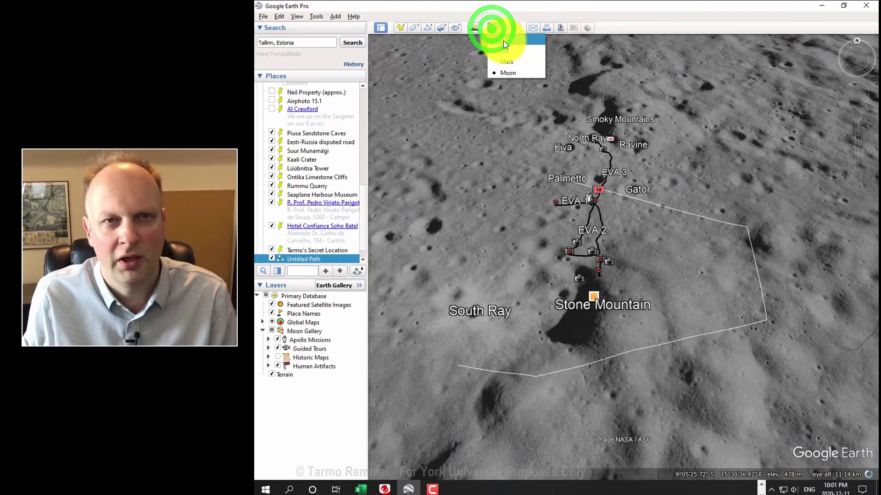
pyautogui.click(503, 41)
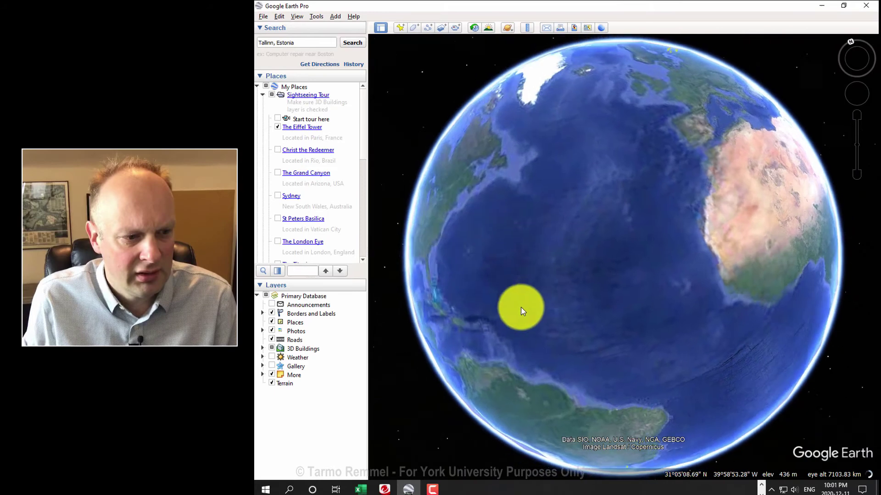
# Step: Turn the globe to eastern North America and zoom in on Lake Ontario
pyautogui.moveTo(520, 307); pyautogui.dragTo(660, 347)
pyautogui.scroll(5, 564, 283)
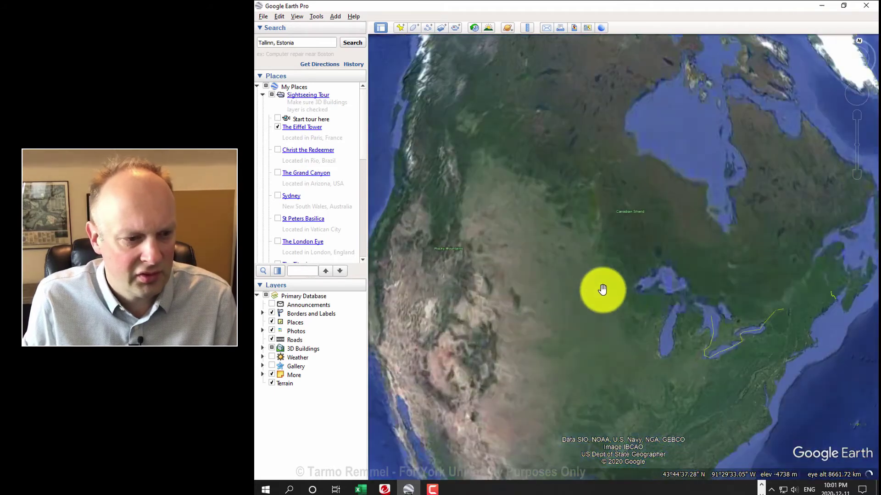
pyautogui.moveTo(610, 291); pyautogui.dragTo(432, 268)
pyautogui.scroll(6, 527, 263)
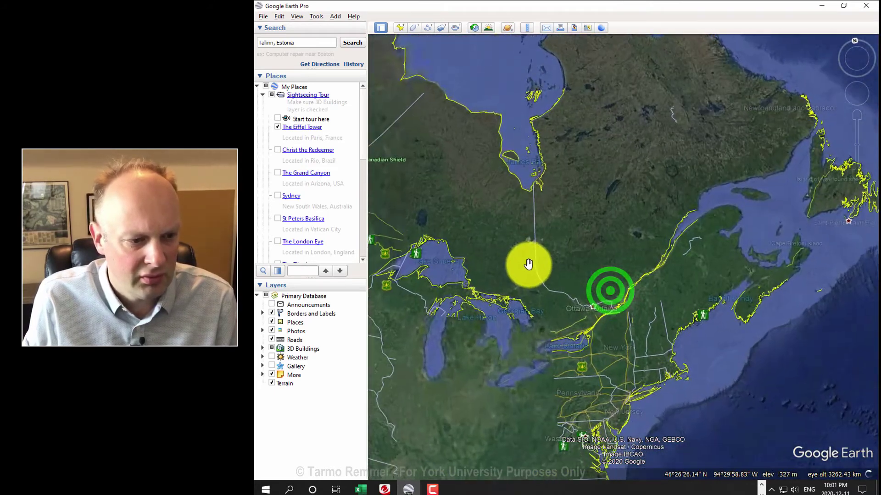
pyautogui.moveTo(599, 371); pyautogui.dragTo(613, 244)
pyautogui.scroll(3, 610, 255)
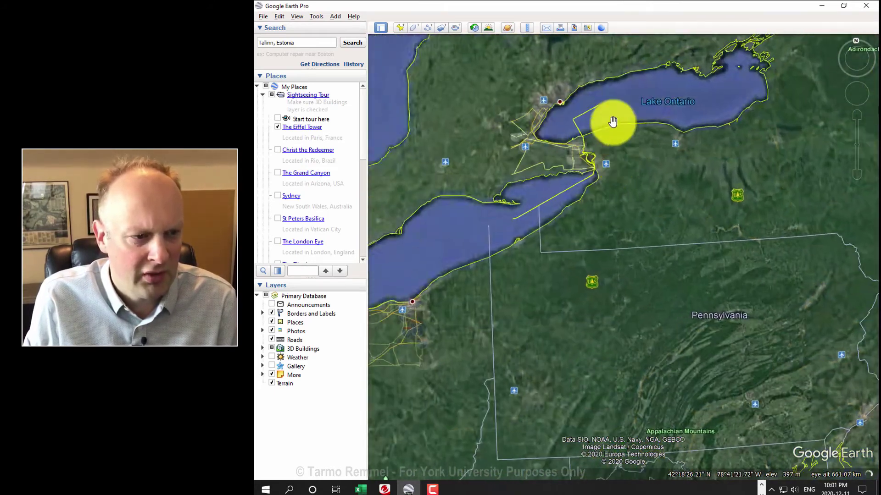
pyautogui.scroll(3, 613, 132)
pyautogui.scroll(3, 556, 189)
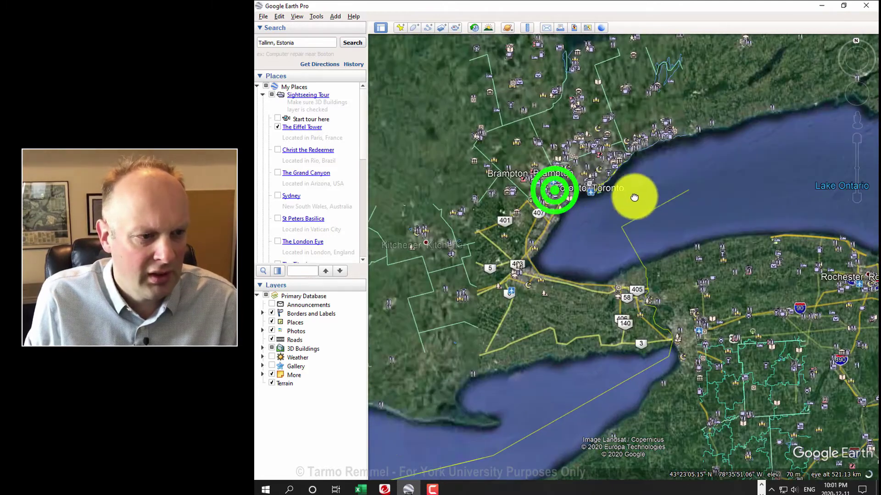
pyautogui.scroll(2, 554, 156)
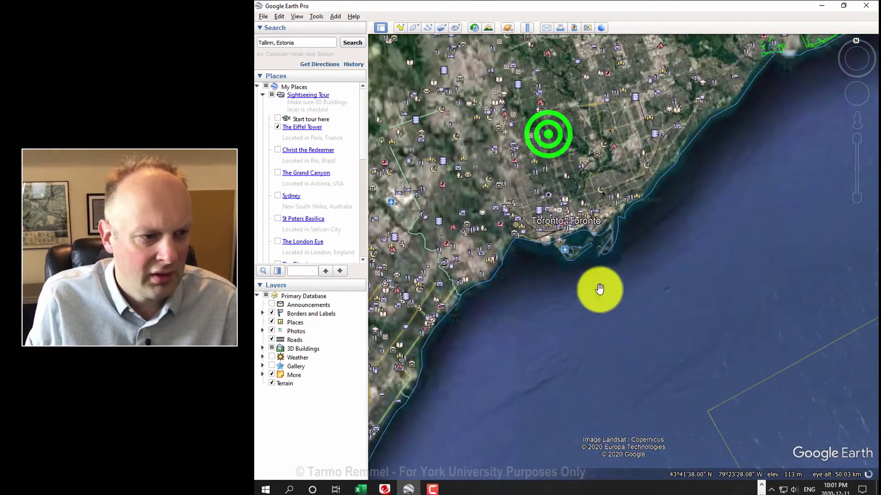
pyautogui.scroll(2, 562, 146)
pyautogui.scroll(5, 653, 352)
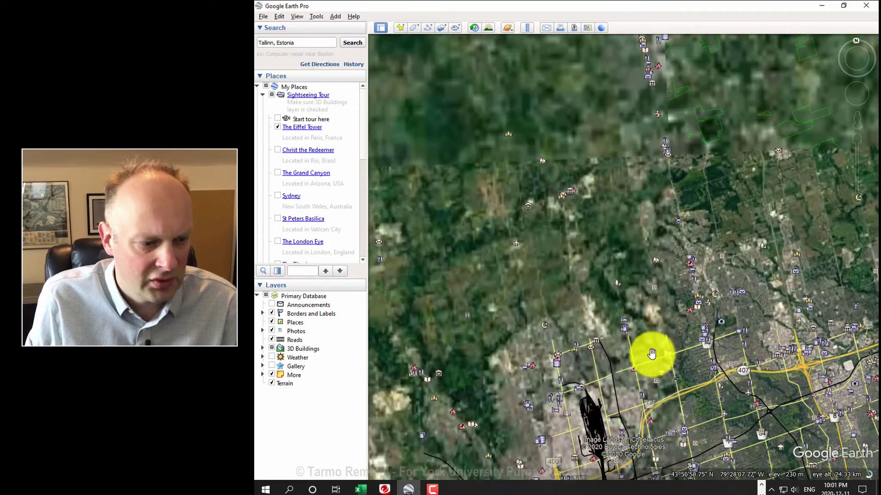
# Step: Pan north of the Toronto lakeshore and follow Highway 400 toward Vaughan
pyautogui.moveTo(638, 382); pyautogui.dragTo(612, 192)
pyautogui.click(562, 251)
pyautogui.moveTo(562, 251); pyautogui.dragTo(830, 378)
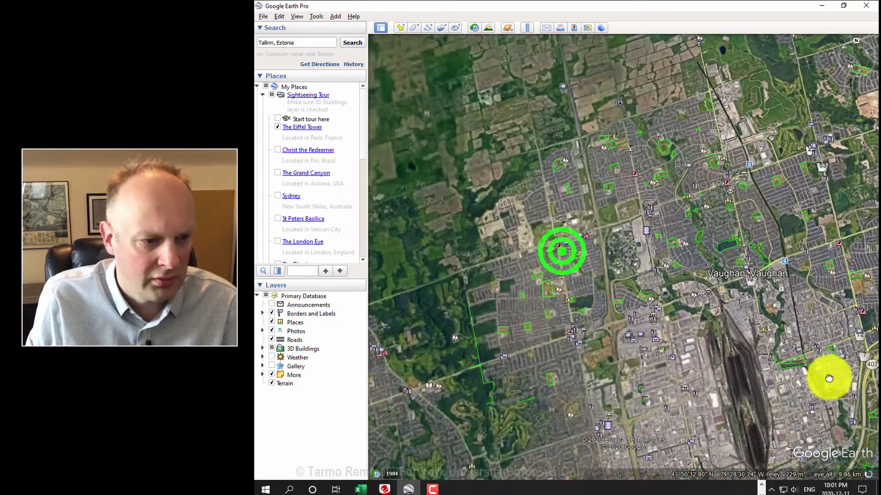
pyautogui.scroll(3, 685, 204)
pyautogui.moveTo(648, 304); pyautogui.dragTo(644, 183)
pyautogui.moveTo(629, 336); pyautogui.dragTo(631, 152)
pyautogui.moveTo(614, 316); pyautogui.dragTo(609, 131)
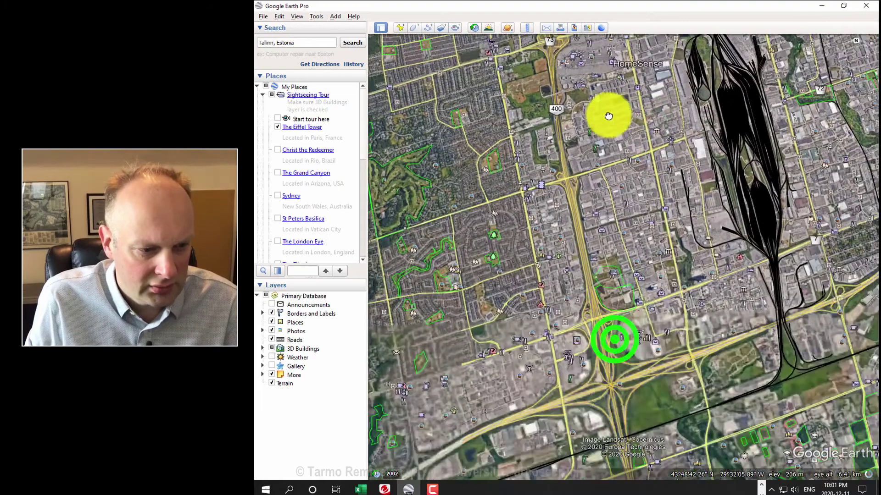
pyautogui.moveTo(645, 354); pyautogui.dragTo(629, 157)
pyautogui.scroll(2, 654, 270)
# Step: Centre York University's campus and zoom in for a close aerial view
pyautogui.moveTo(624, 279); pyautogui.dragTo(756, 236)
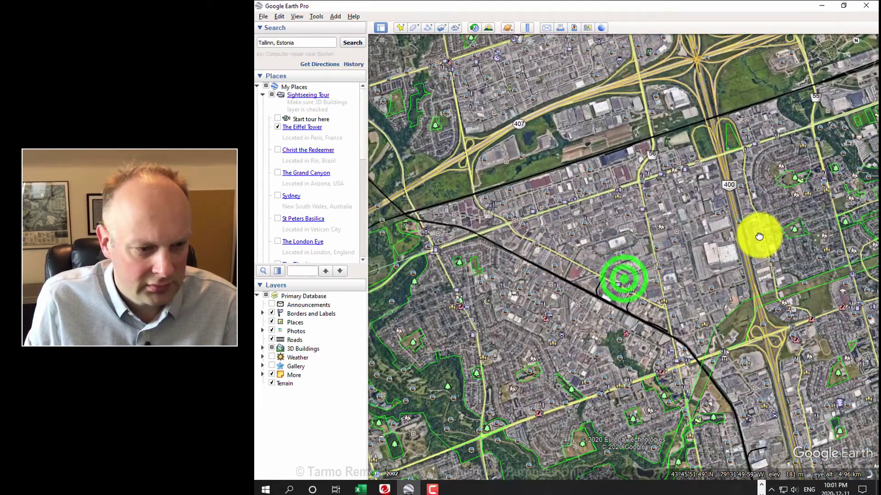
pyautogui.moveTo(674, 230); pyautogui.dragTo(412, 336)
pyautogui.moveTo(690, 201); pyautogui.dragTo(671, 220)
pyautogui.scroll(2, 616, 246)
pyautogui.scroll(2, 608, 246)
pyautogui.moveTo(595, 250); pyautogui.dragTo(651, 229)
pyautogui.scroll(2, 647, 224)
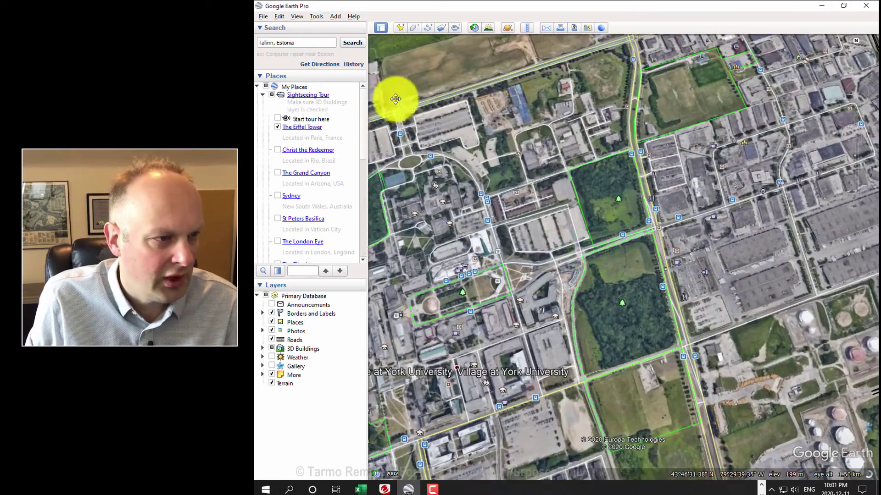
# Step: Start a new path with points running south down the road east of York University
pyautogui.click(427, 28)
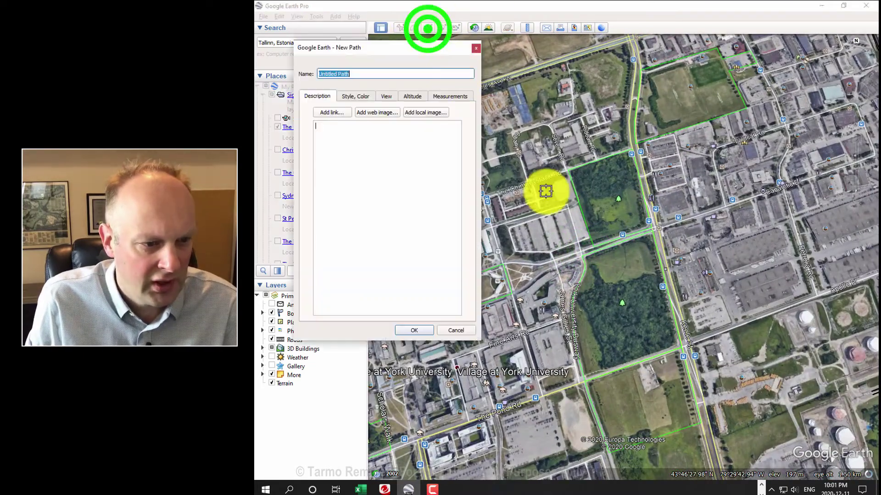
pyautogui.click(649, 226)
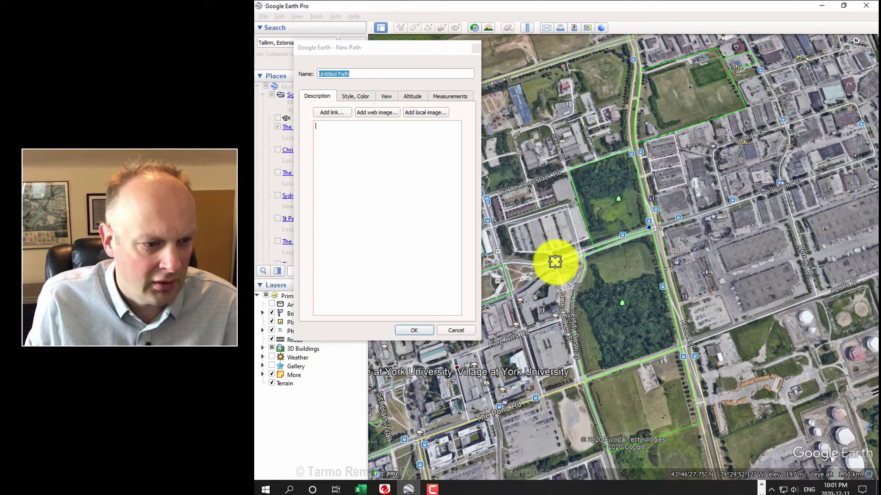
pyautogui.click(575, 256)
pyautogui.click(582, 270)
pyautogui.click(574, 284)
pyautogui.click(569, 325)
pyautogui.click(574, 362)
pyautogui.click(582, 380)
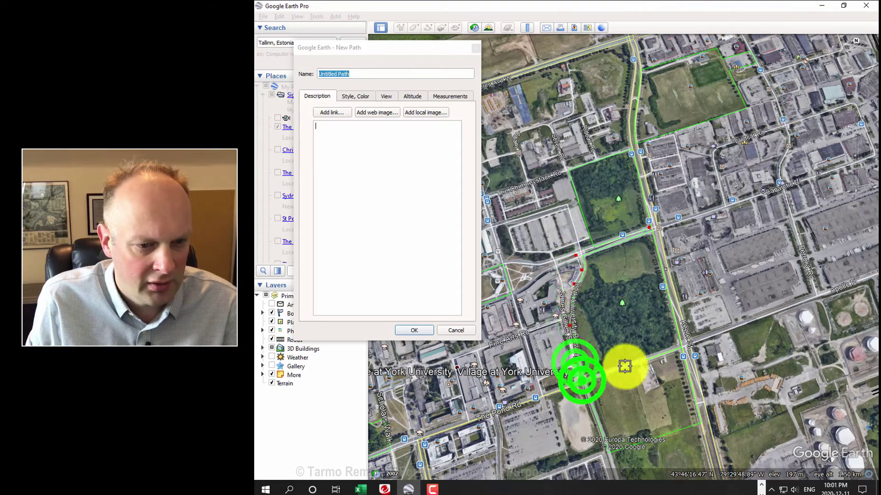
# Step: Extend the path along the eastern road, north, west across the field, and back down the main road
pyautogui.click(821, 295)
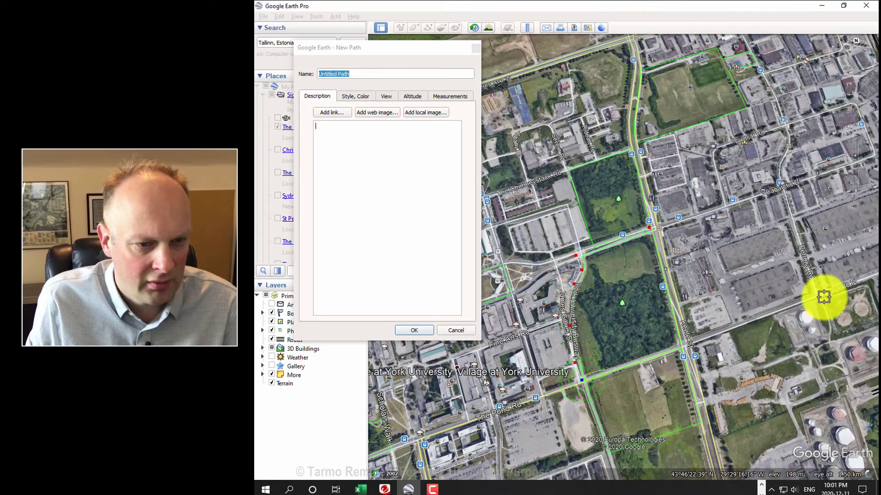
pyautogui.click(785, 191)
pyautogui.click(780, 170)
pyautogui.click(787, 149)
pyautogui.click(789, 126)
pyautogui.click(776, 97)
pyautogui.click(696, 125)
pyautogui.click(648, 71)
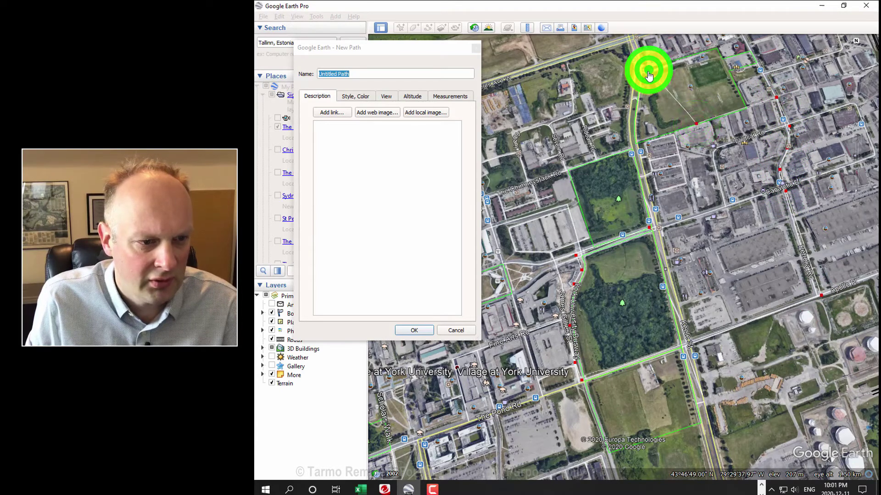
pyautogui.click(636, 134)
pyautogui.click(650, 229)
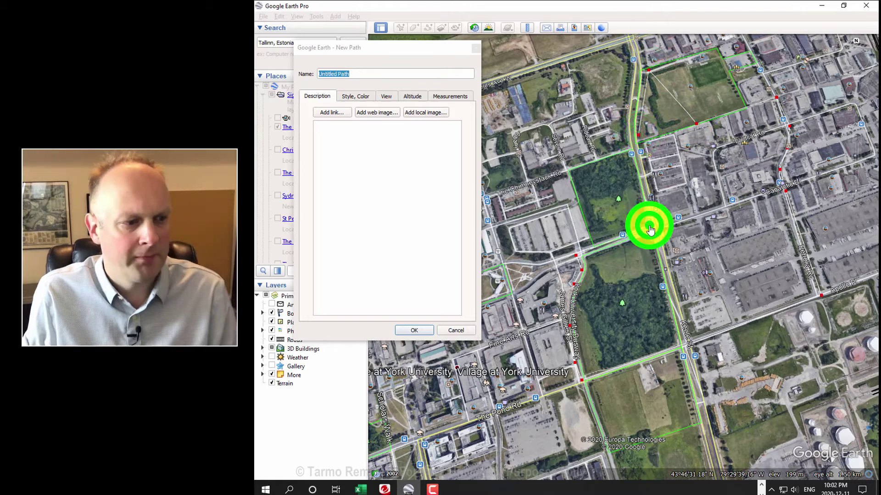
pyautogui.click(429, 333)
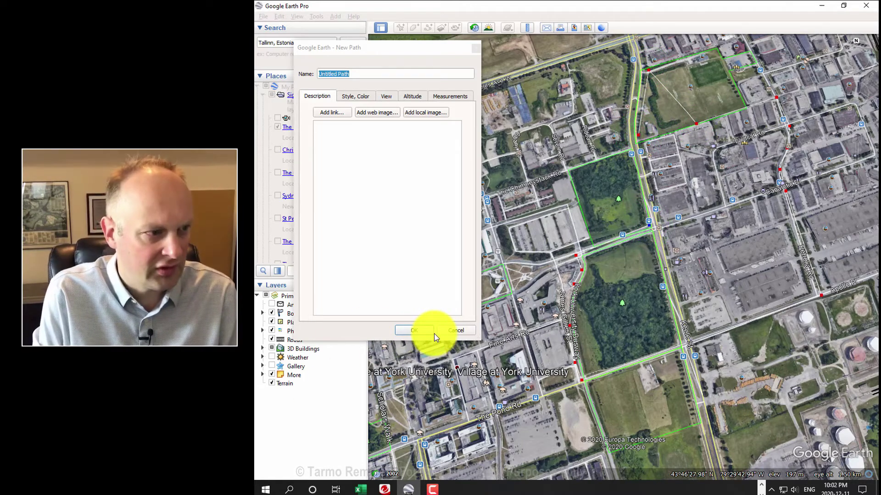
# Step: Name the path 'Fake Run' and save it
pyautogui.press('Left')
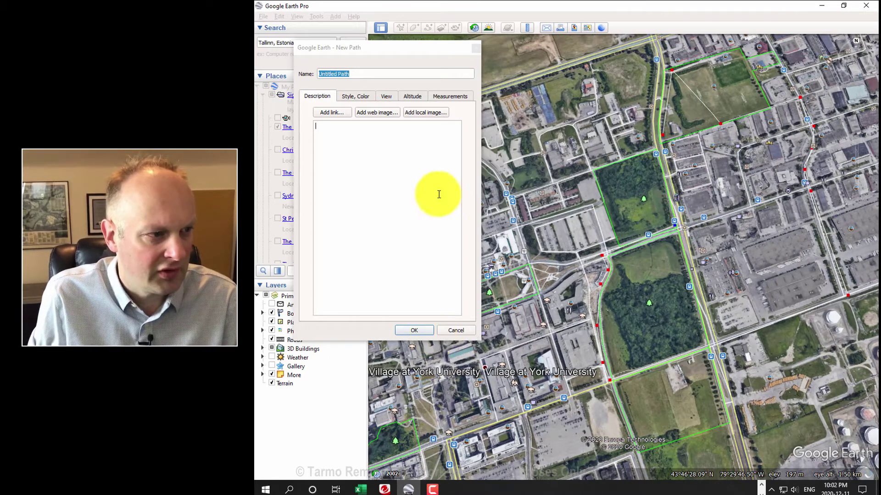
pyautogui.moveTo(358, 72); pyautogui.dragTo(323, 86)
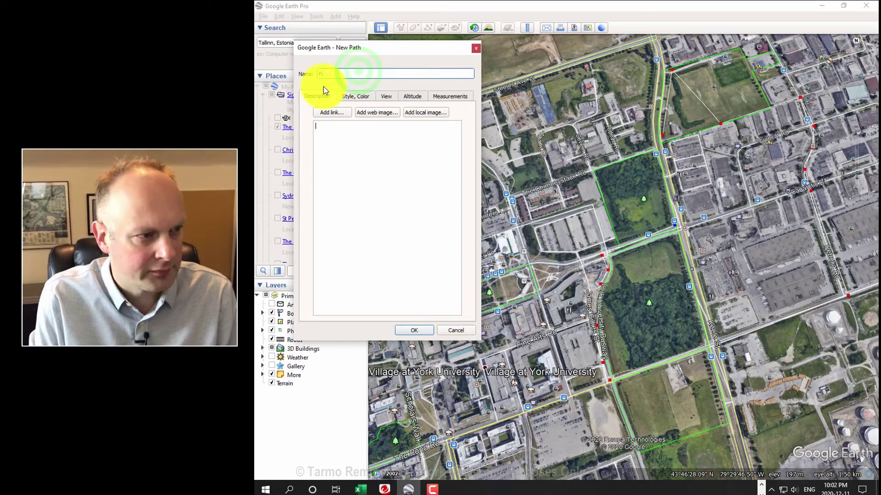
pyautogui.write('Fake Run')
pyautogui.press('Return')
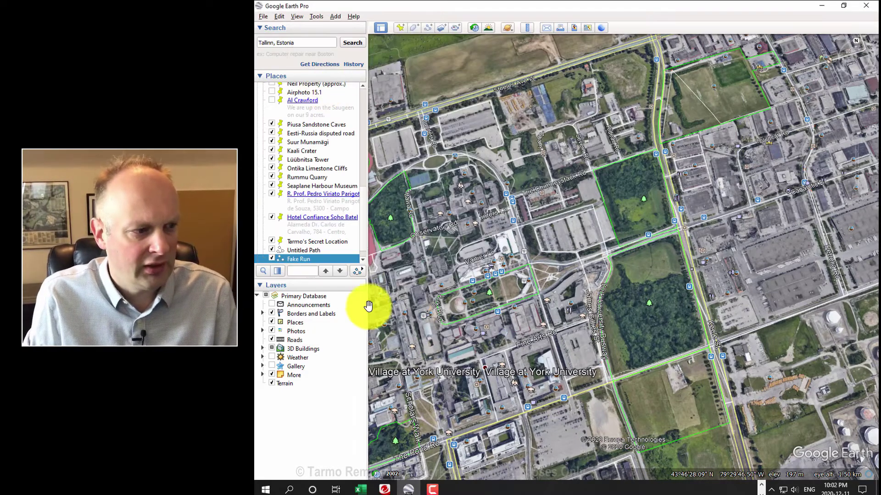
# Step: Show Fake Run's elevation profile (779 m, 198–212 m) and tilt the campus view to straight overhead
pyautogui.rightClick(304, 258)
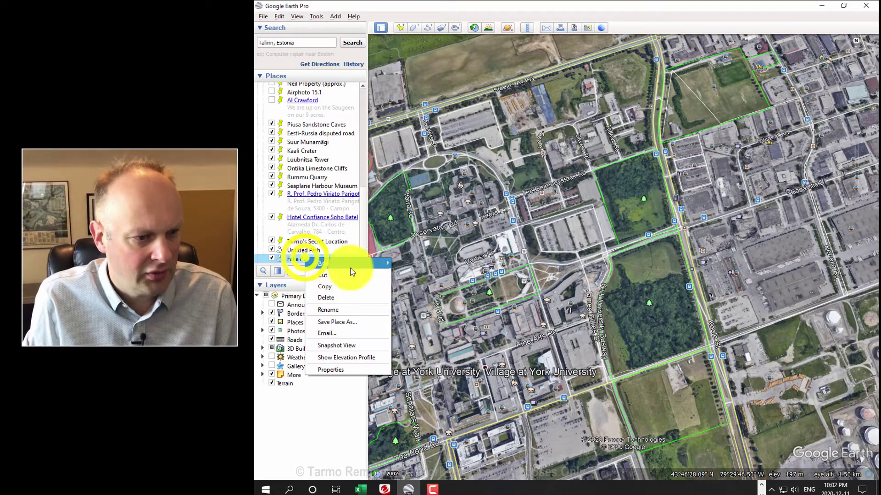
pyautogui.click(342, 359)
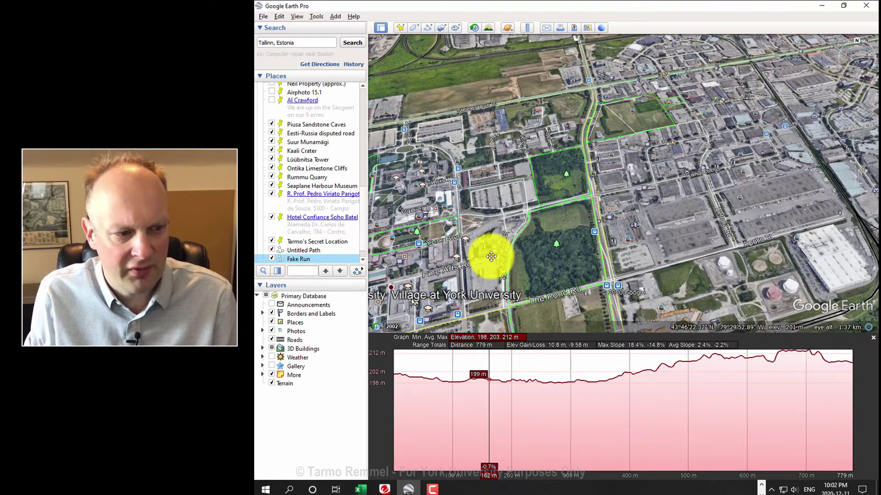
pyautogui.scroll(-2, 491, 257)
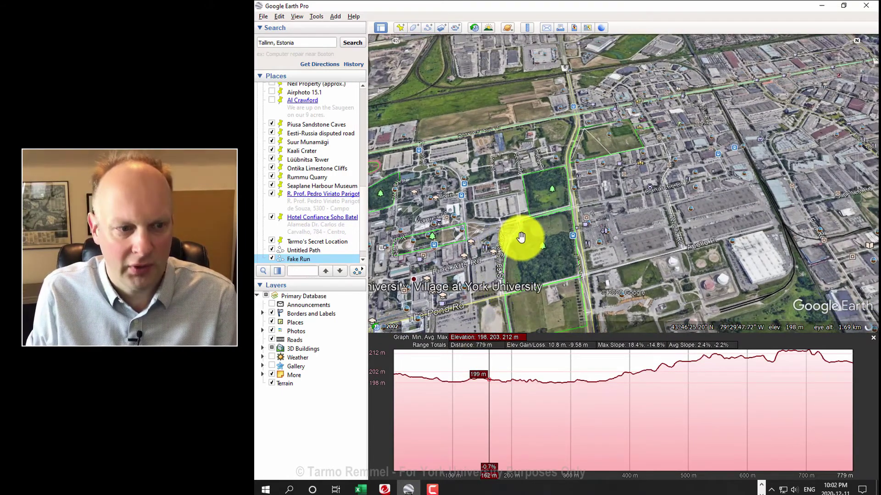
pyautogui.moveTo(630, 219); pyautogui.dragTo(629, 71, button='middle')
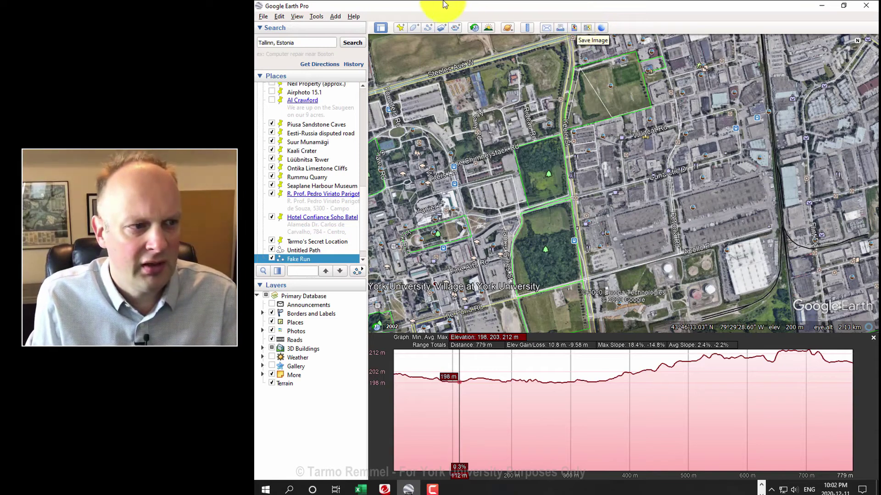
# Step: Record a tour flying in to a tilted close-up of the warehouses beside the rail line
pyautogui.click(457, 28)
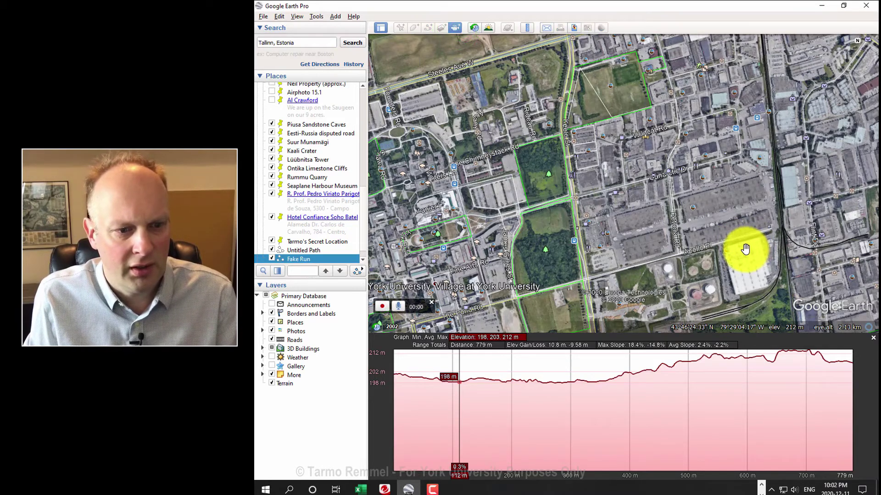
pyautogui.doubleClick(733, 235)
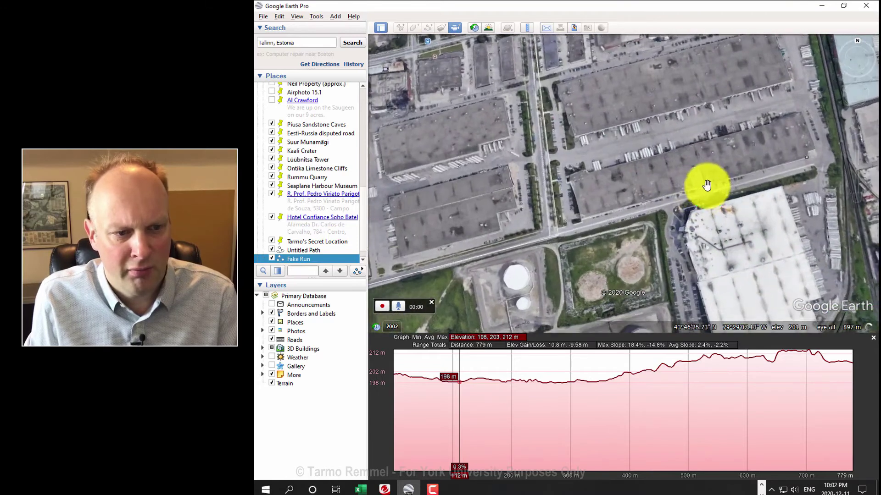
pyautogui.doubleClick(706, 185)
pyautogui.doubleClick(768, 190)
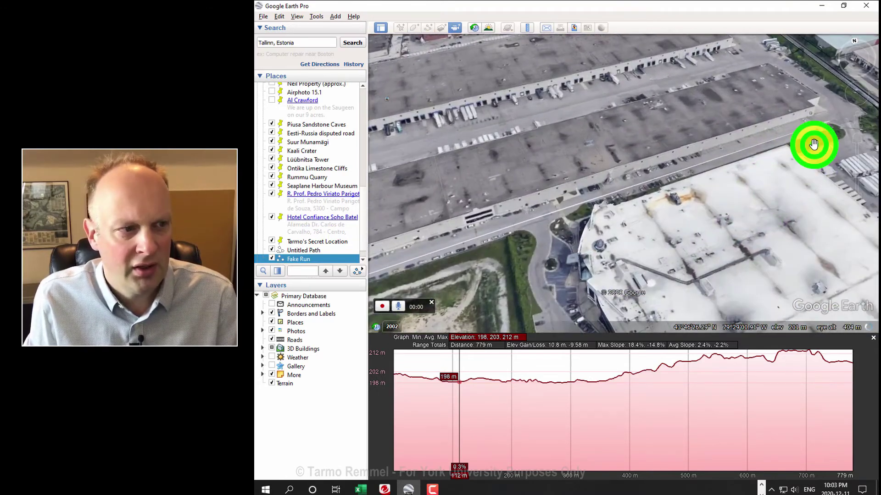
pyautogui.moveTo(813, 145); pyautogui.dragTo(680, 273)
pyautogui.click(456, 27)
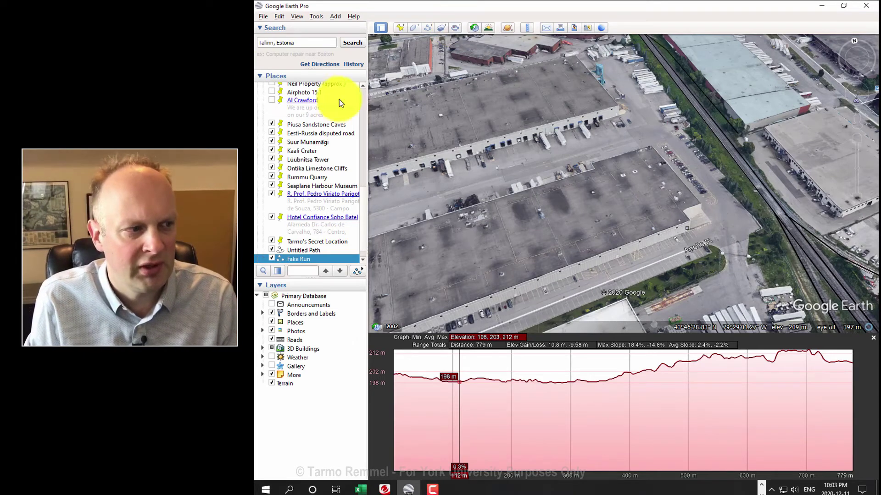
pyautogui.click(365, 94)
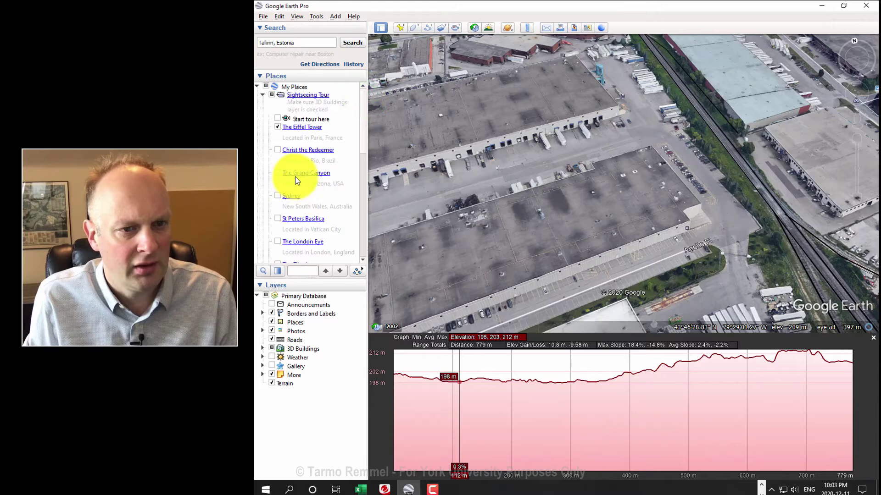
# Step: Fly to The Grand Canyon place and dismiss its menu and info balloon
pyautogui.doubleClick(295, 175)
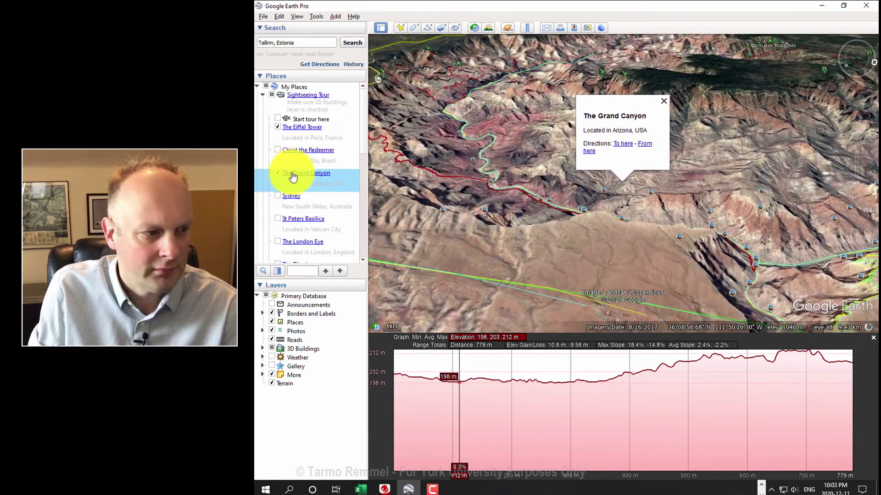
pyautogui.rightClick(294, 173)
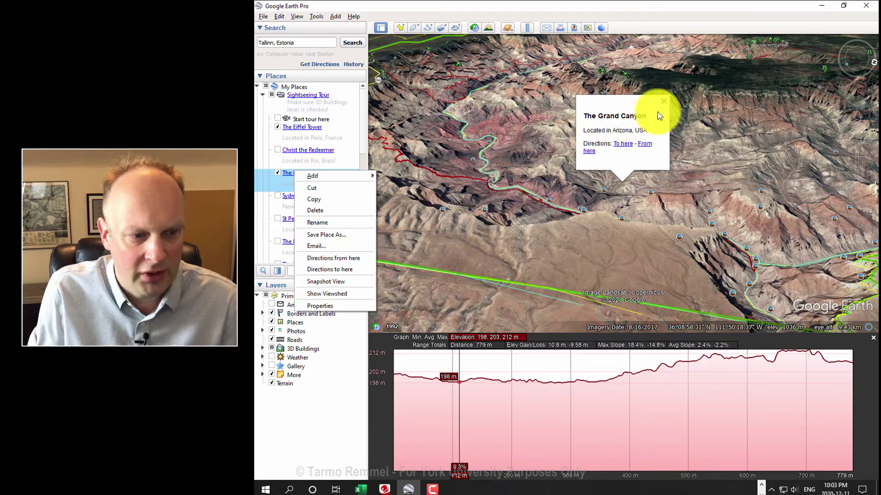
pyautogui.click(664, 101)
# Step: Tilt, rotate and zoom the view over the canyon trails near Grand Canyon Village
pyautogui.moveTo(753, 209); pyautogui.dragTo(651, 212, button='middle')
pyautogui.moveTo(615, 225); pyautogui.dragTo(509, 284)
pyautogui.moveTo(628, 110); pyautogui.dragTo(633, 251)
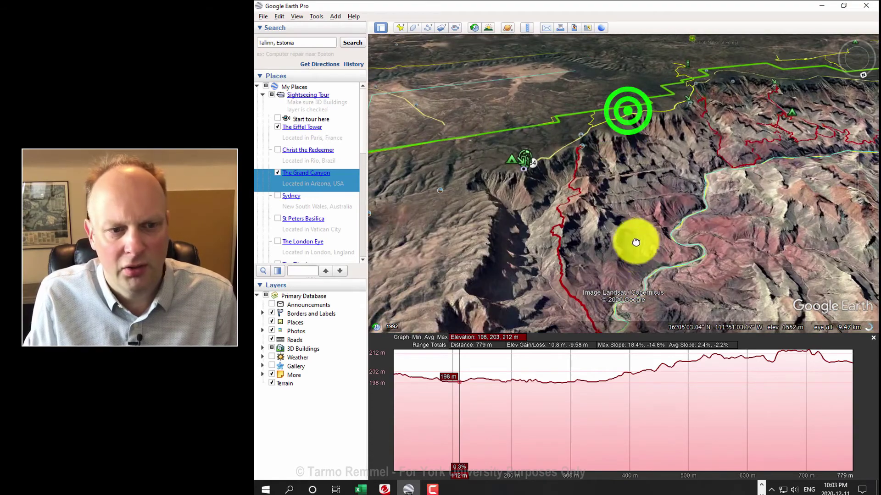
pyautogui.moveTo(496, 149); pyautogui.dragTo(667, 109, button='middle')
pyautogui.moveTo(597, 94); pyautogui.dragTo(633, 178)
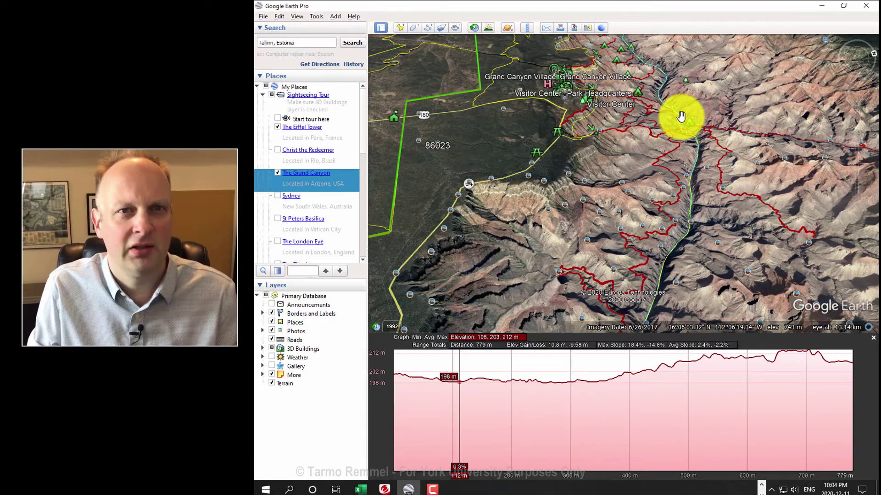
pyautogui.scroll(2, 671, 121)
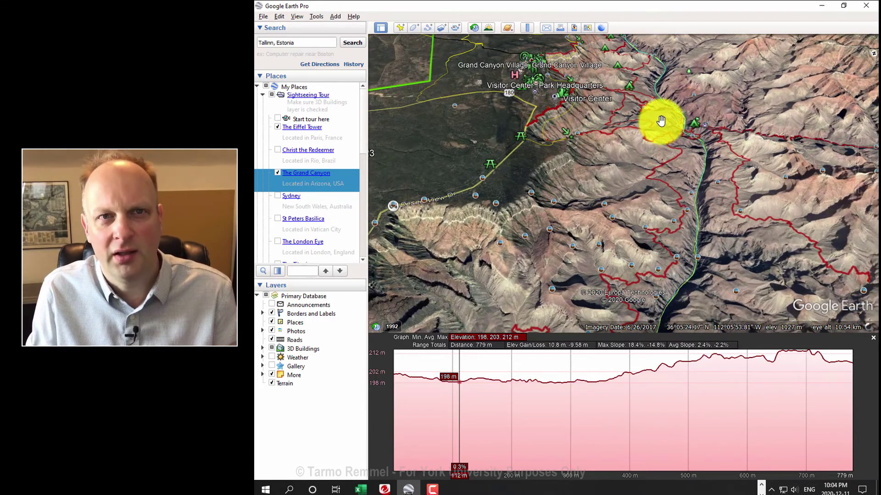